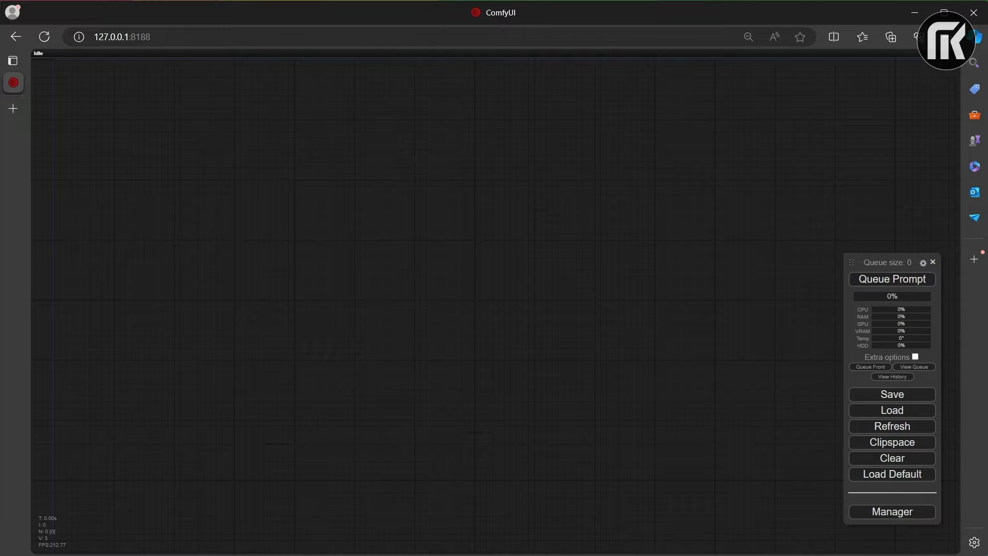
Step: Add a KSampler (Efficient) node from Efficiency Nodes to the empty canvas and shift it to the right
{"action": "right_click", "coordinate": [375, 206]}
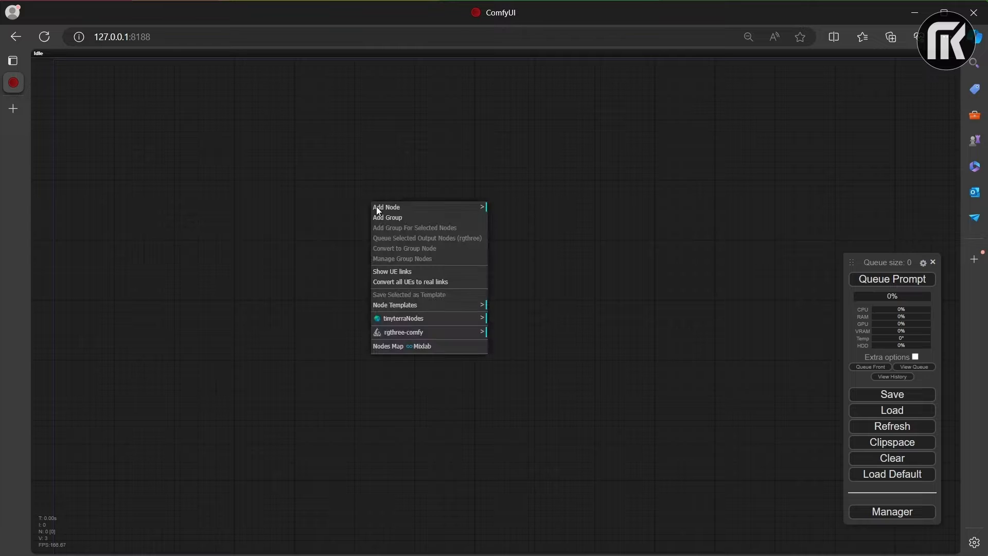
{"action": "left_click", "coordinate": [418, 209]}
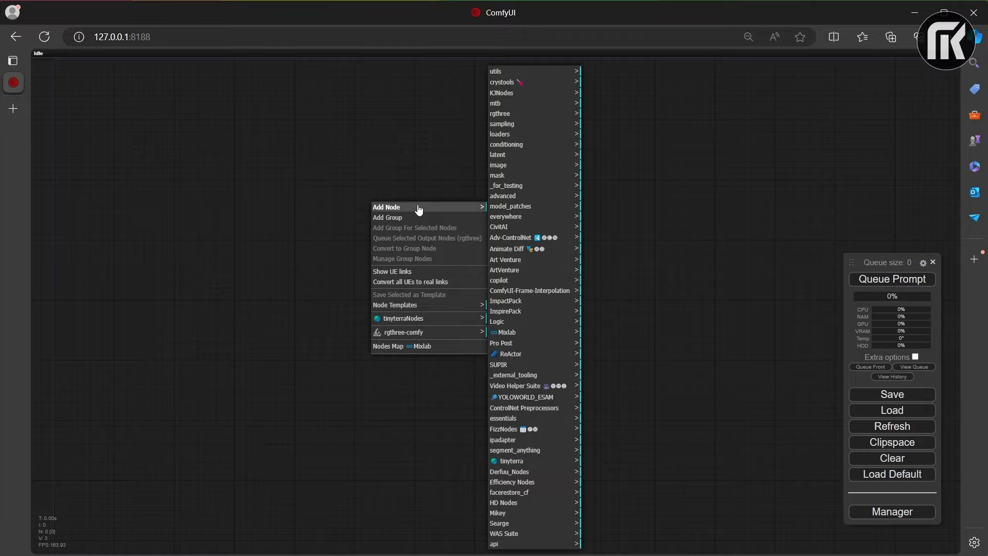
{"action": "left_click", "coordinate": [533, 484]}
{"action": "left_click", "coordinate": [605, 206]}
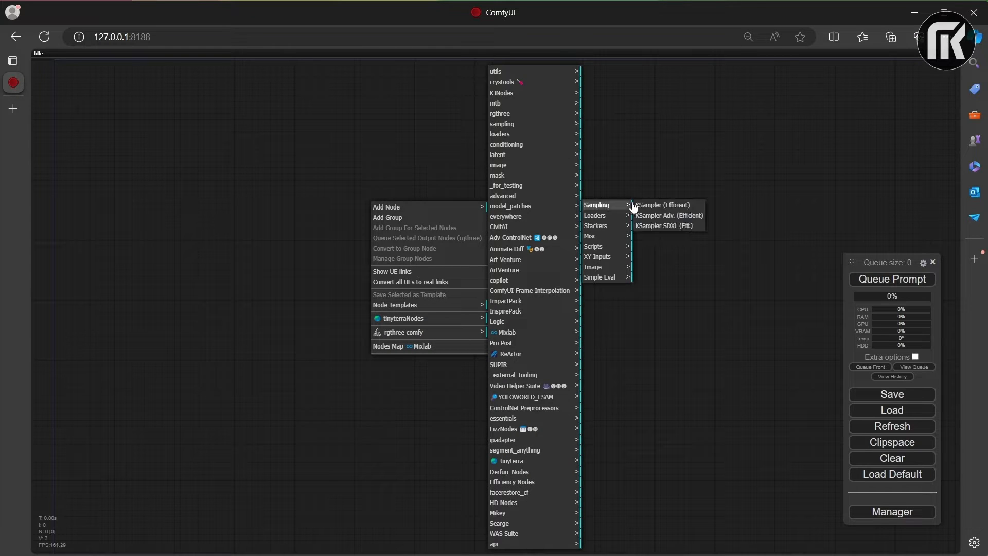
{"action": "left_click", "coordinate": [654, 204]}
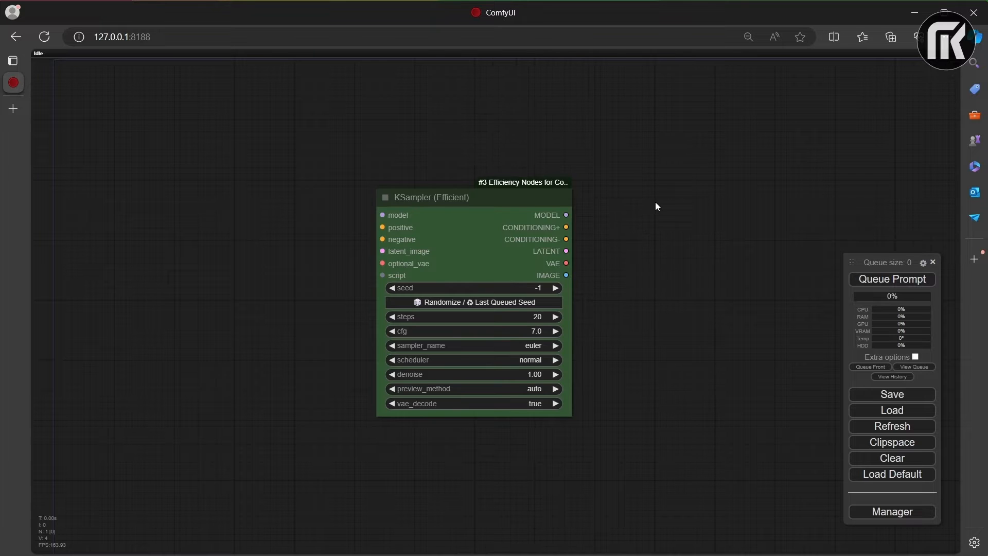
{"action": "left_click_drag", "start_coordinate": [505, 199], "coordinate": [652, 194]}
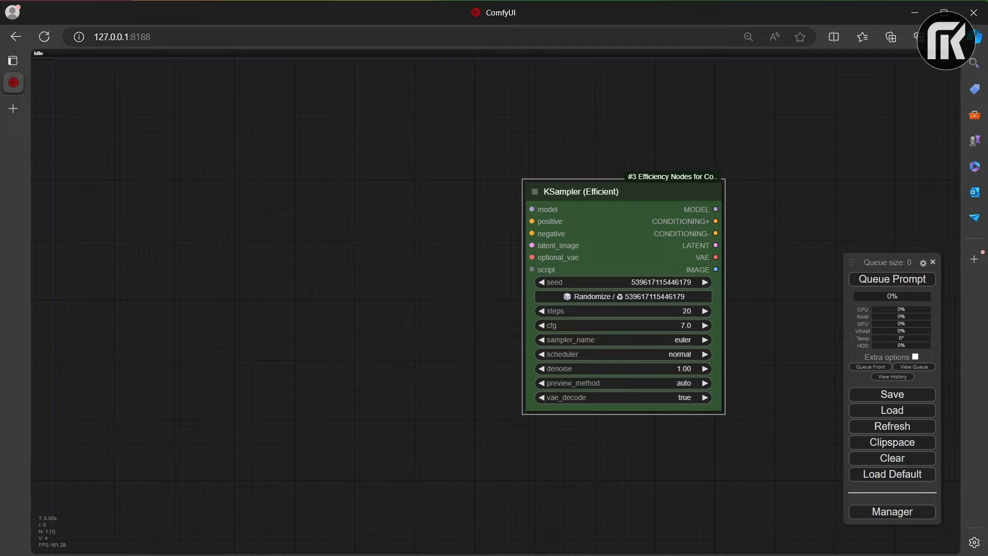
{"action": "key", "text": "Escape"}
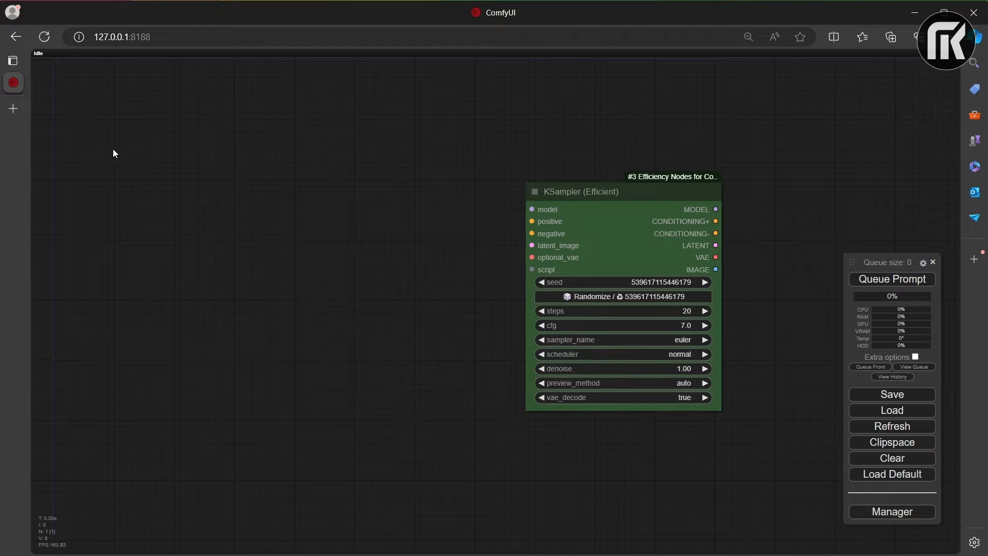
Step: Add a Load Video (Upload) node from Video Helper Suite on the left of the KSampler and shift it upward
{"action": "right_click", "coordinate": [132, 164]}
{"action": "left_click", "coordinate": [143, 169]}
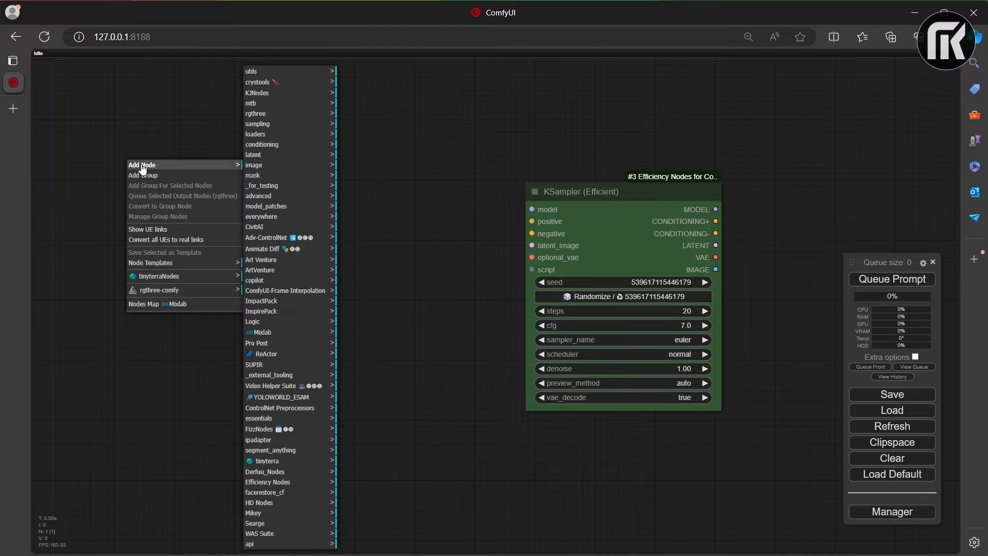
{"action": "left_click", "coordinate": [278, 386]}
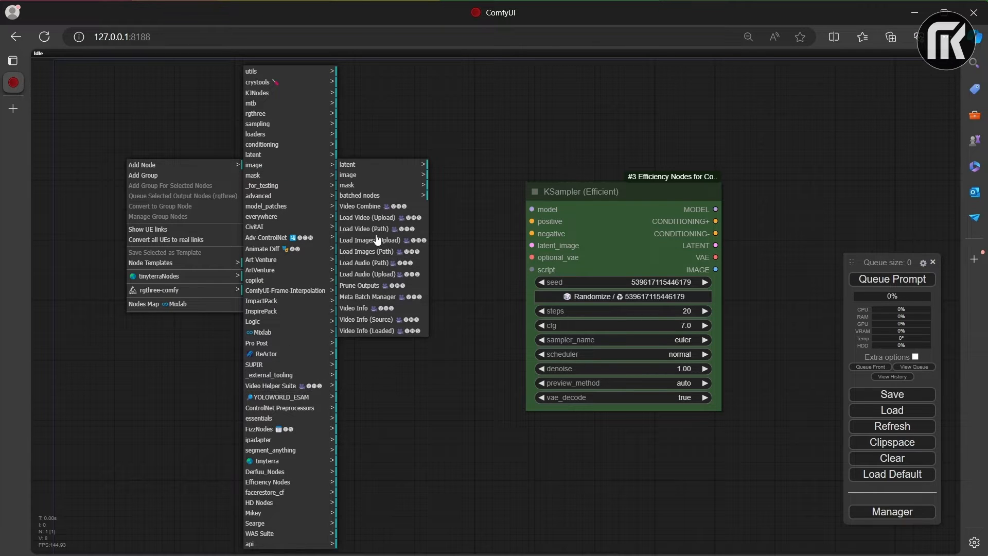
{"action": "left_click", "coordinate": [372, 218]}
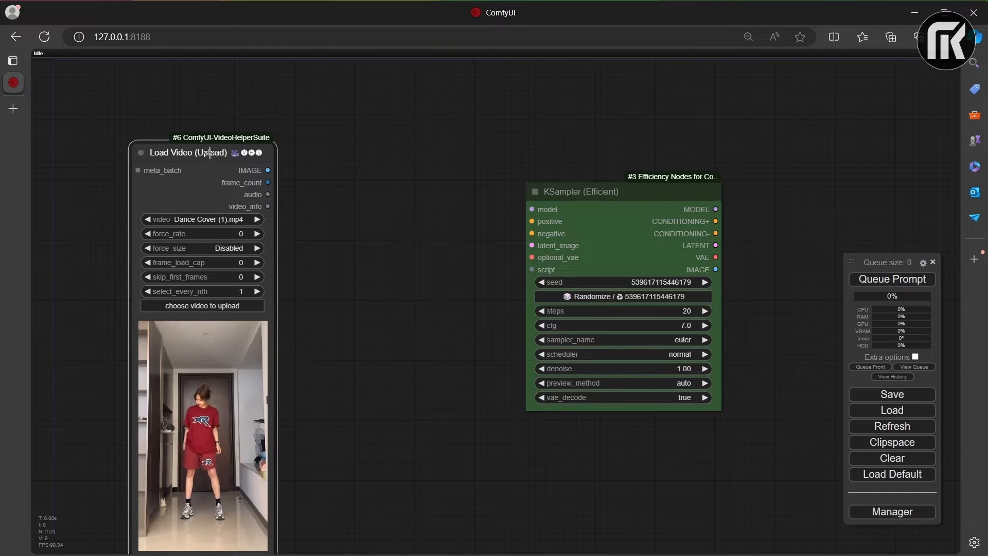
{"action": "left_click_drag", "start_coordinate": [231, 165], "coordinate": [228, 105]}
Step: Hide the video preview on the Load Video (Upload) node and move the node to the canvas's upper-left area
{"action": "right_click", "coordinate": [195, 312]}
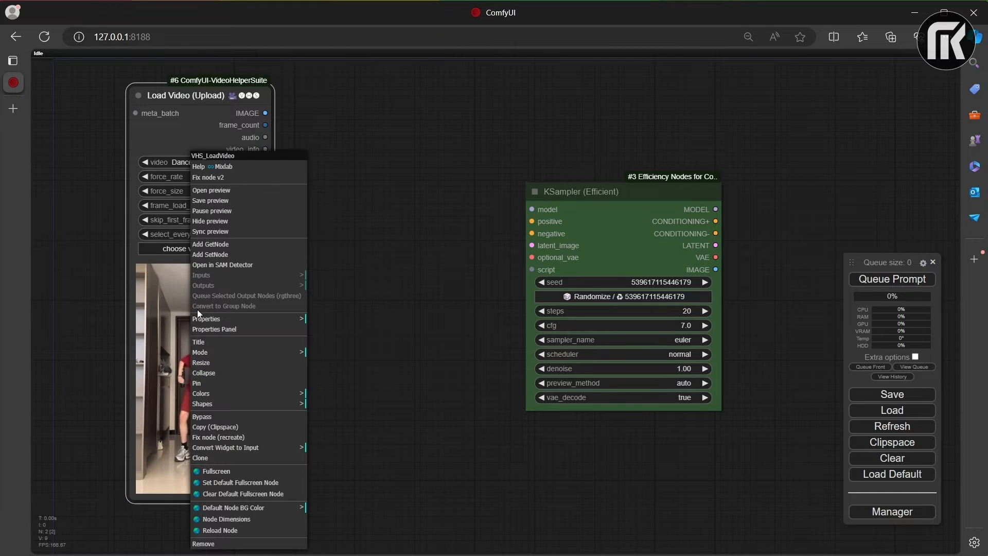
{"action": "left_click", "coordinate": [205, 221]}
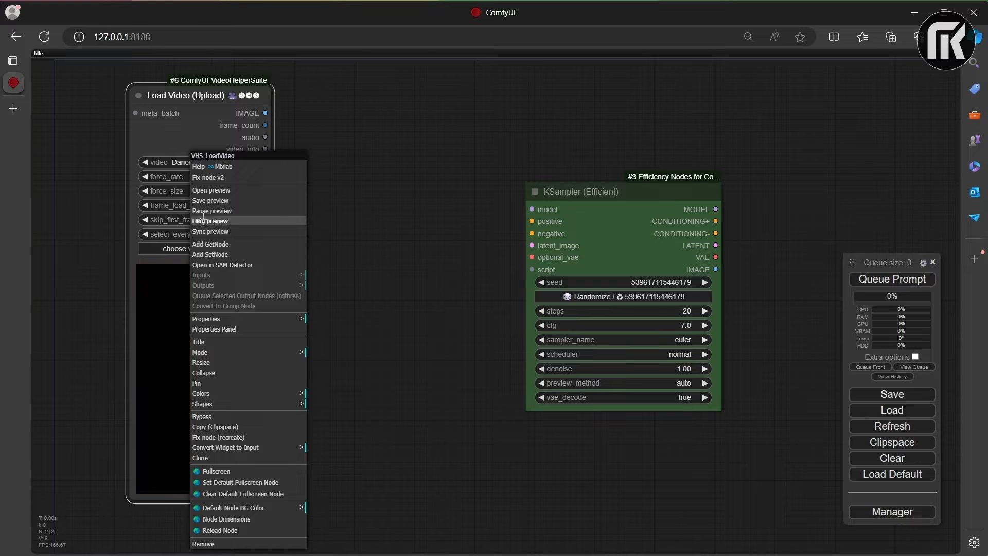
{"action": "left_click_drag", "start_coordinate": [181, 91], "coordinate": [126, 103]}
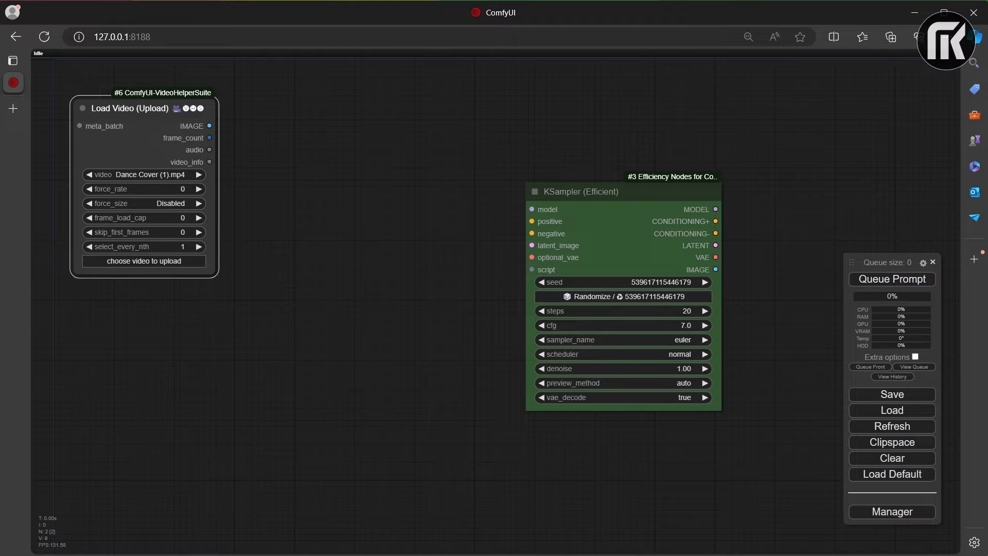
{"action": "left_click", "coordinate": [319, 196]}
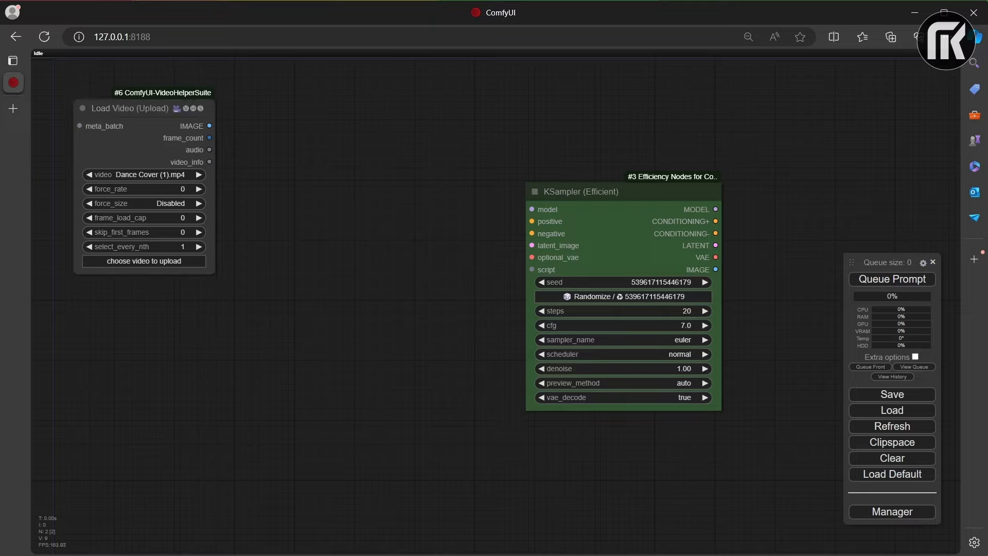
Step: Add an AnimateDiff Load Checkpoint w/ Noise Select node and place it beneath the Load Video node
{"action": "right_click", "coordinate": [161, 320]}
{"action": "left_click", "coordinate": [163, 320]}
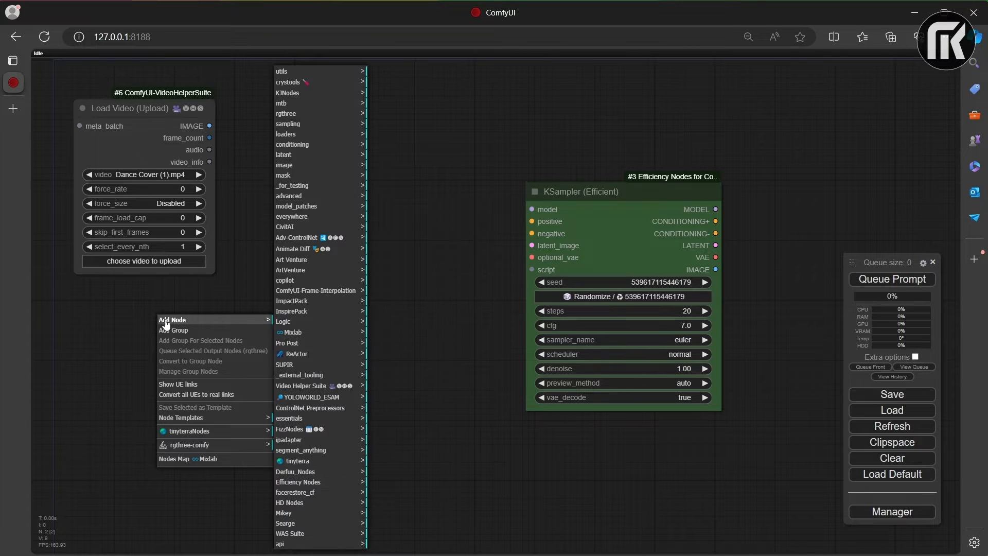
{"action": "left_click", "coordinate": [319, 253]}
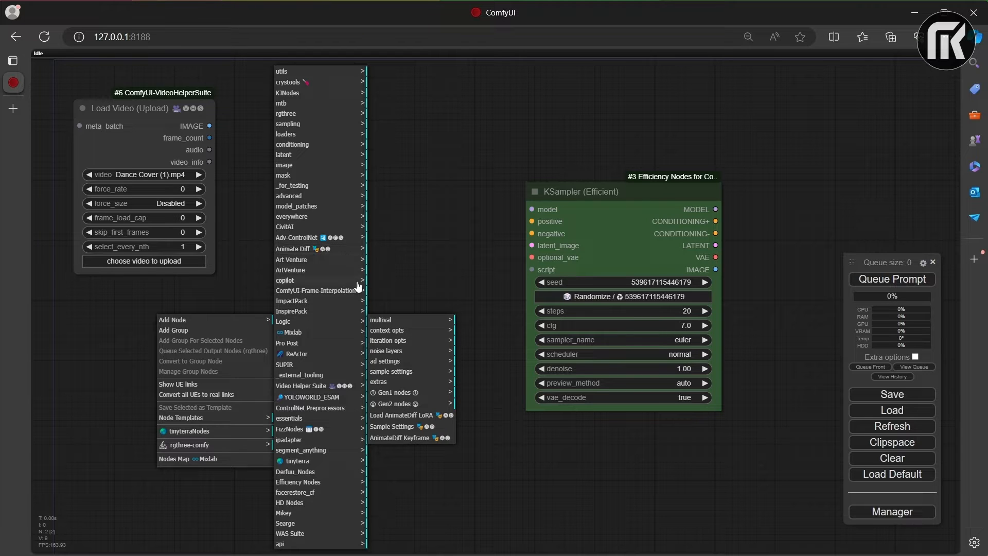
{"action": "left_click", "coordinate": [385, 383]}
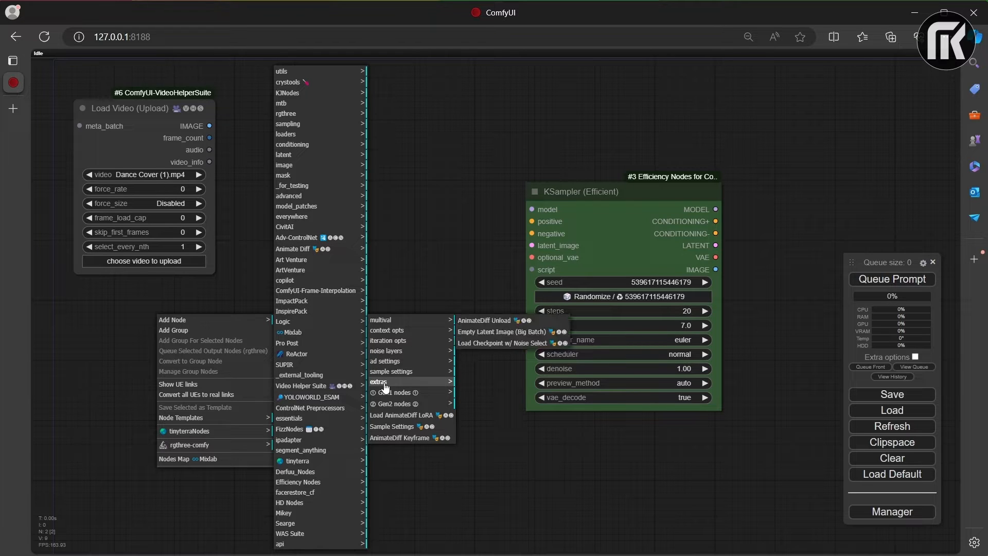
{"action": "left_click", "coordinate": [477, 343]}
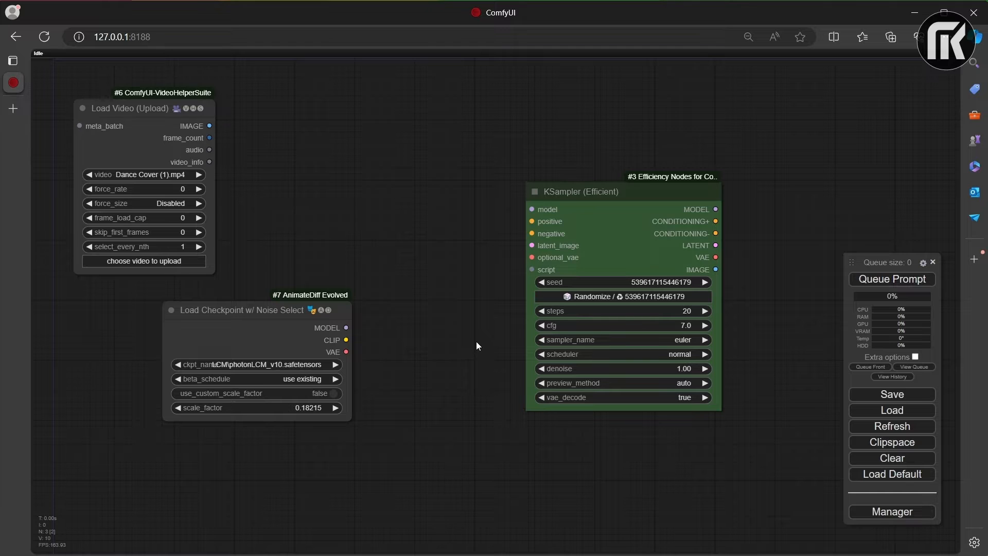
{"action": "left_click_drag", "start_coordinate": [266, 307], "coordinate": [189, 341]}
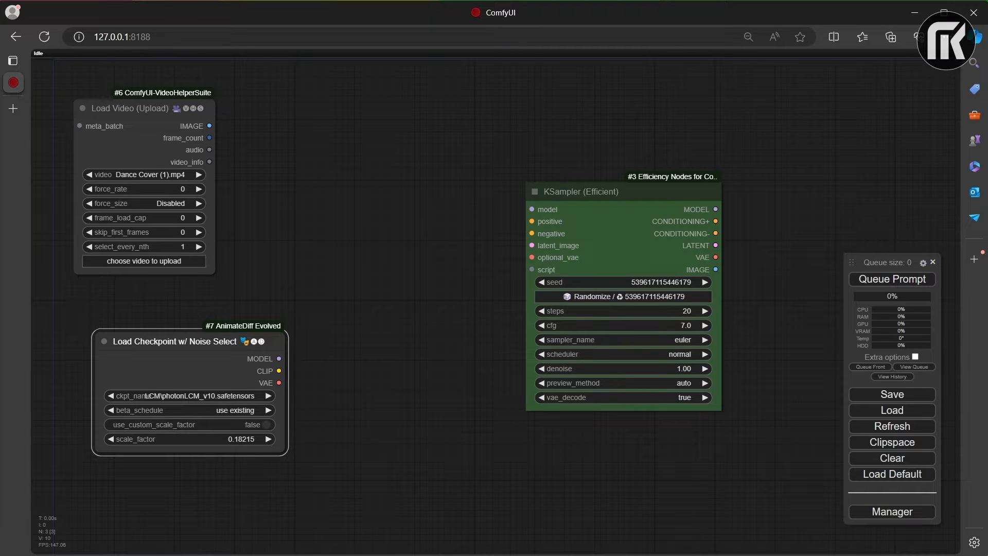
{"action": "left_click", "coordinate": [380, 371]}
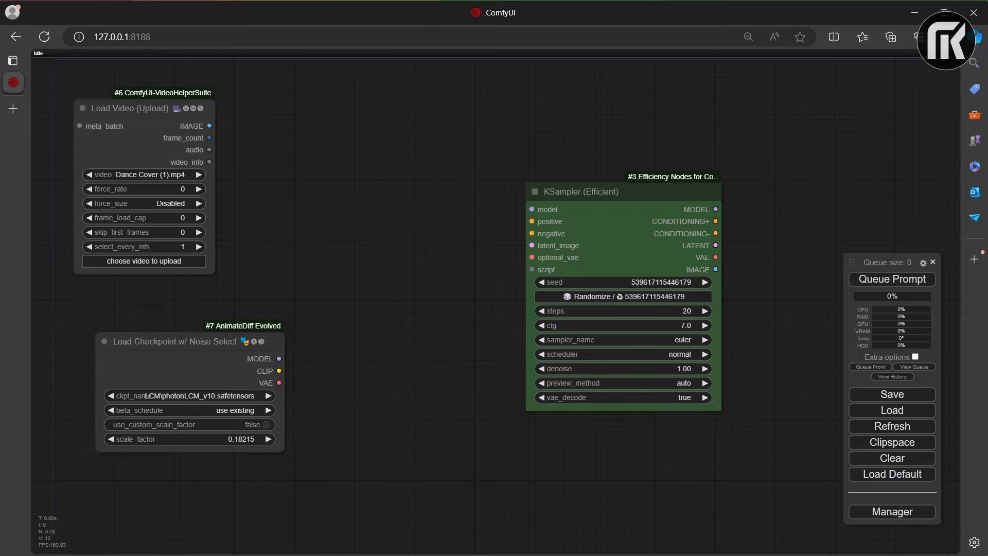
Step: Add a Load VAE node and align it directly beneath the Load Checkpoint w/ Noise Select node
{"action": "double_click", "coordinate": [215, 483]}
{"action": "type", "text": "loa"}
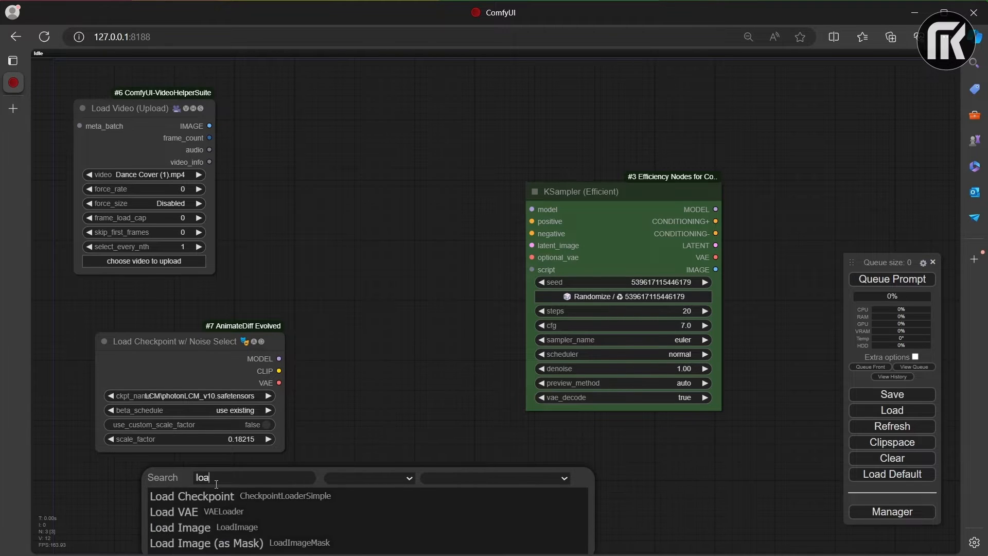
{"action": "type", "text": "d vae"}
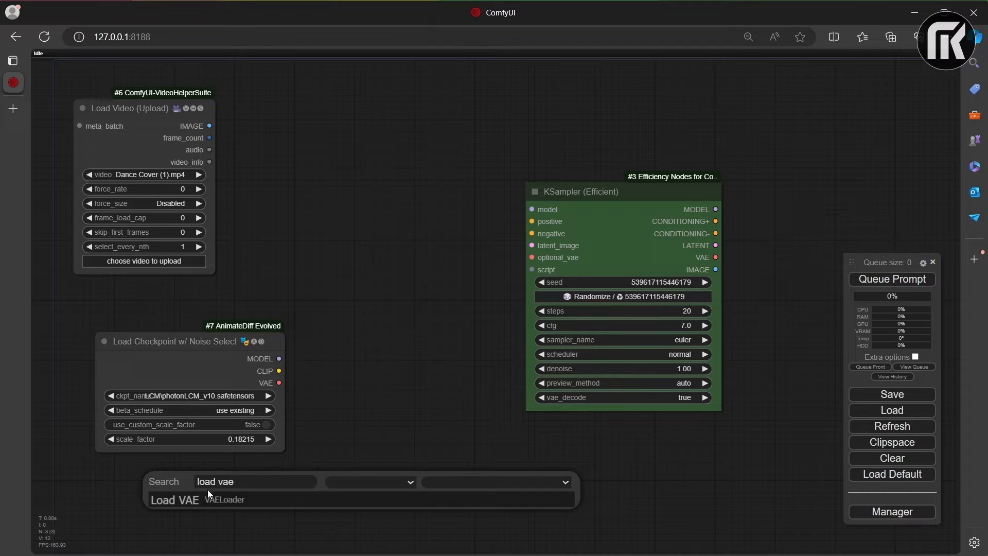
{"action": "left_click", "coordinate": [205, 494]}
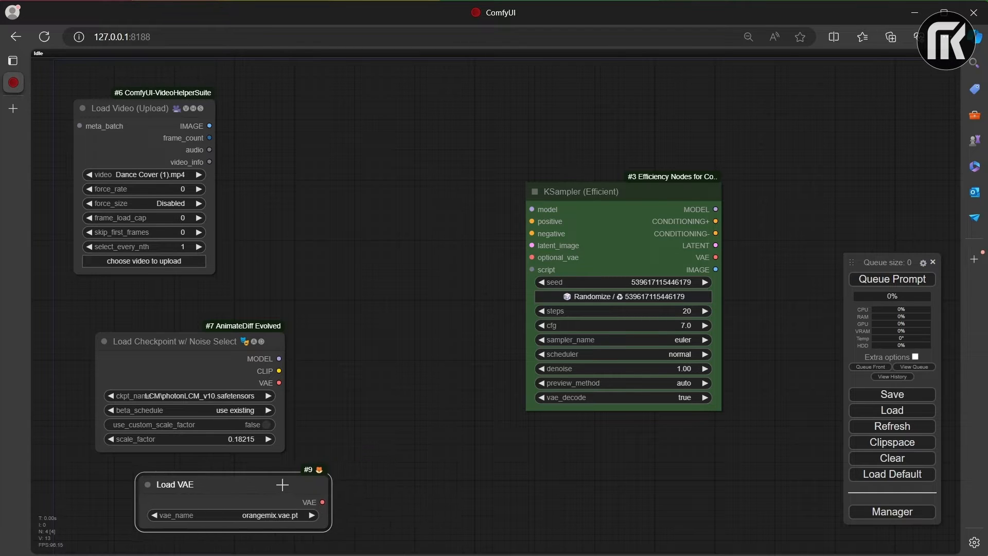
{"action": "left_click_drag", "start_coordinate": [285, 484], "coordinate": [240, 489]}
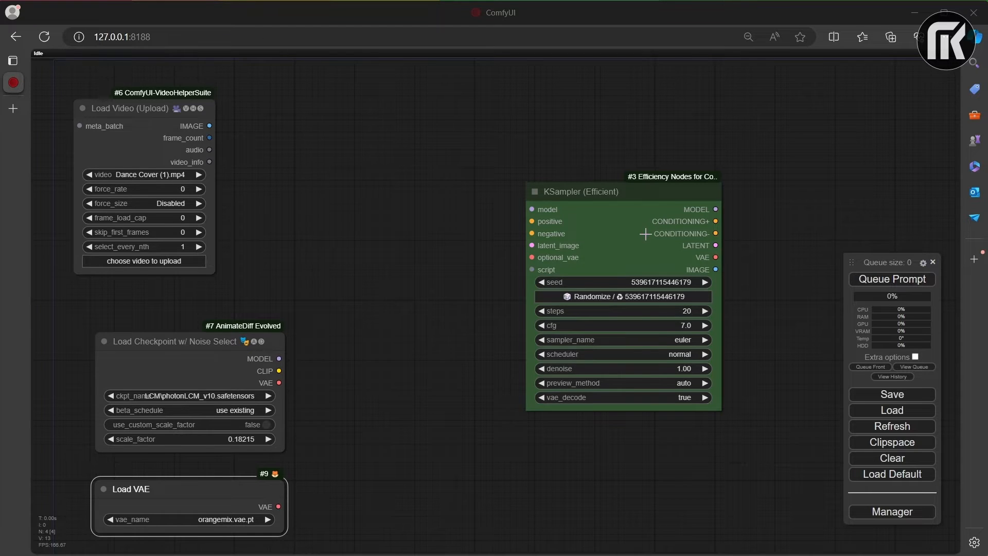
Step: Move the KSampler (Efficient) node farther right, leaving a wide gap between it and the loader nodes
{"action": "scroll", "coordinate": [646, 233], "scroll_direction": "down", "scroll_amount": 3}
{"action": "scroll", "coordinate": [641, 240], "scroll_direction": "up", "scroll_amount": 1}
{"action": "left_click_drag", "start_coordinate": [638, 241], "coordinate": [515, 247]}
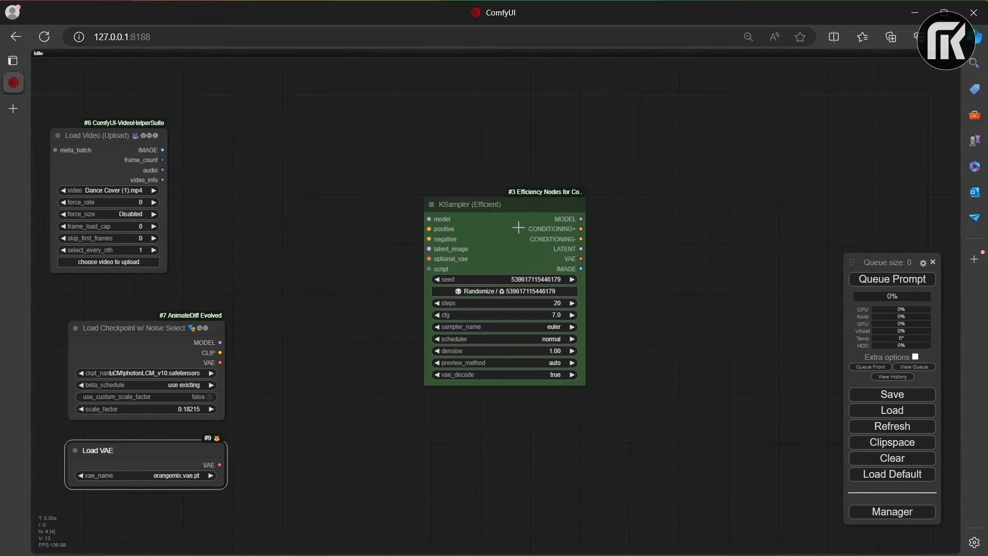
{"action": "left_click_drag", "start_coordinate": [534, 208], "coordinate": [759, 219]}
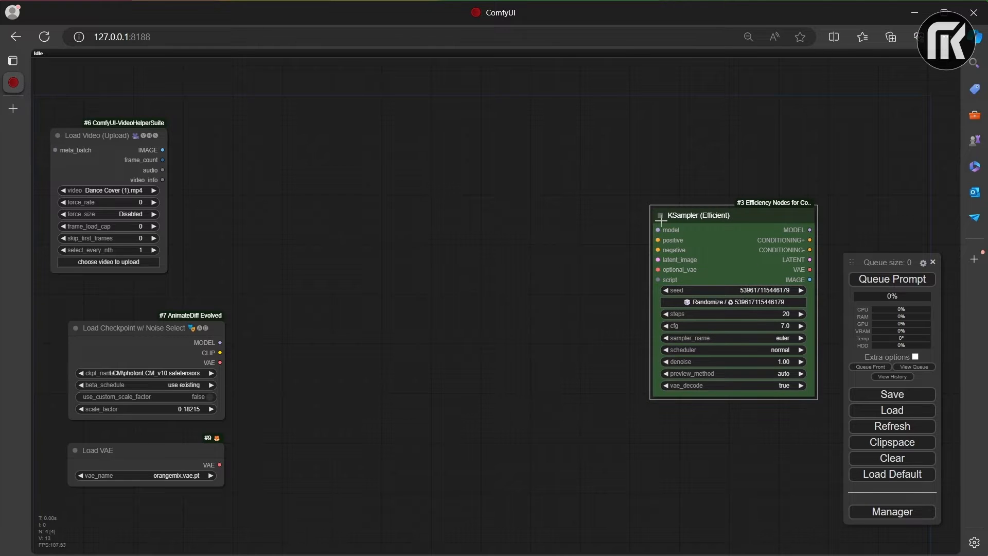
Step: Add a Batch Prompt Schedule node from FizzNodes and place it just left of the KSampler
{"action": "right_click", "coordinate": [311, 245]}
{"action": "left_click", "coordinate": [311, 246]}
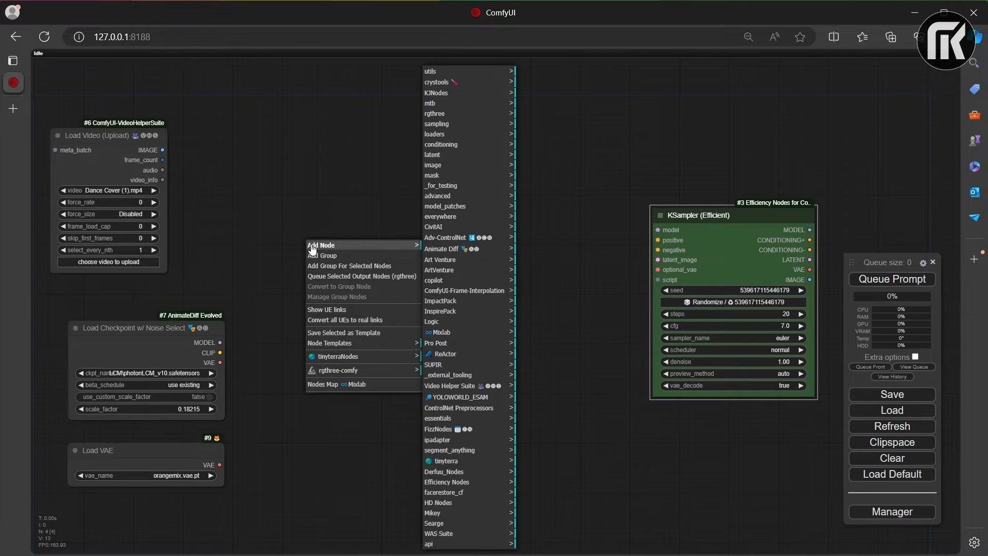
{"action": "left_click", "coordinate": [463, 429]}
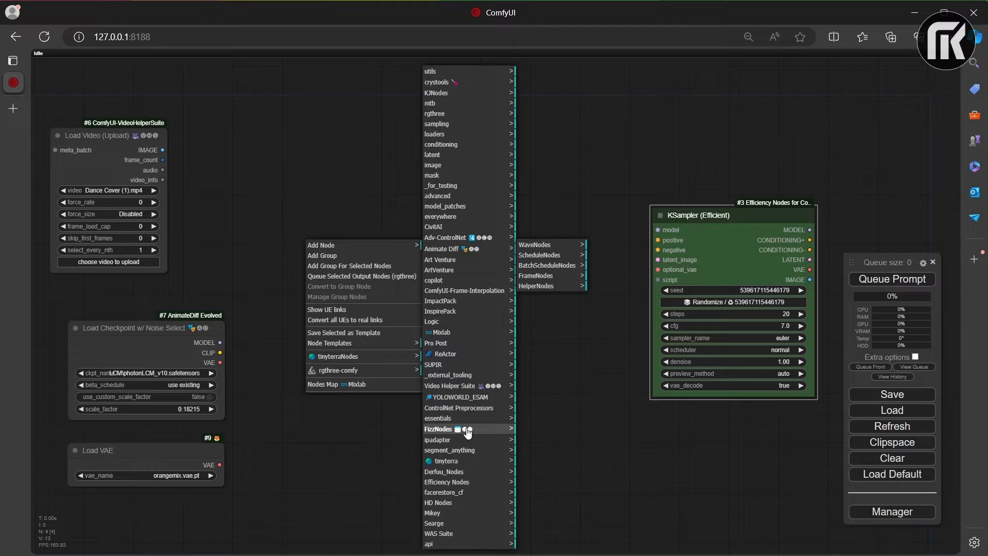
{"action": "left_click", "coordinate": [566, 266]}
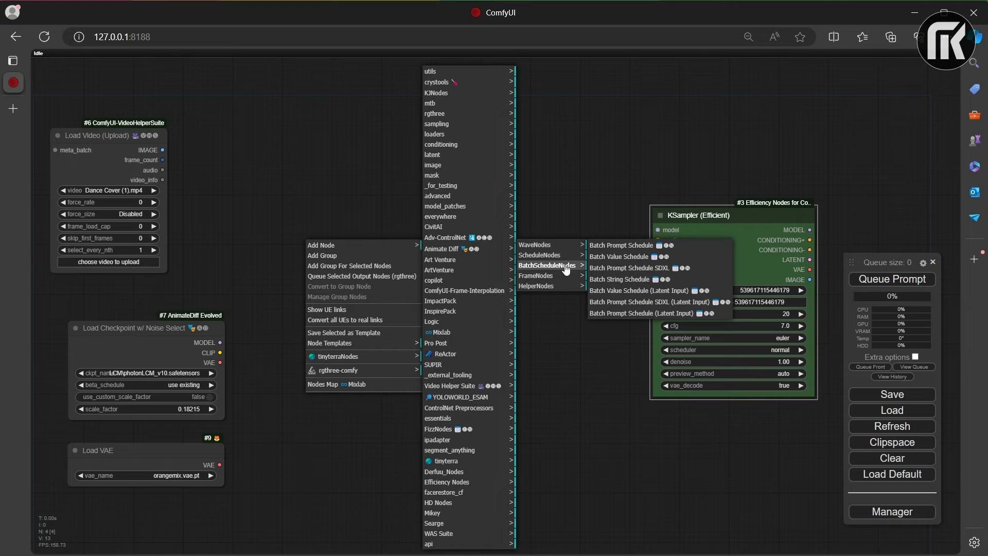
{"action": "left_click", "coordinate": [625, 245]}
{"action": "left_click_drag", "start_coordinate": [437, 237], "coordinate": [516, 212]}
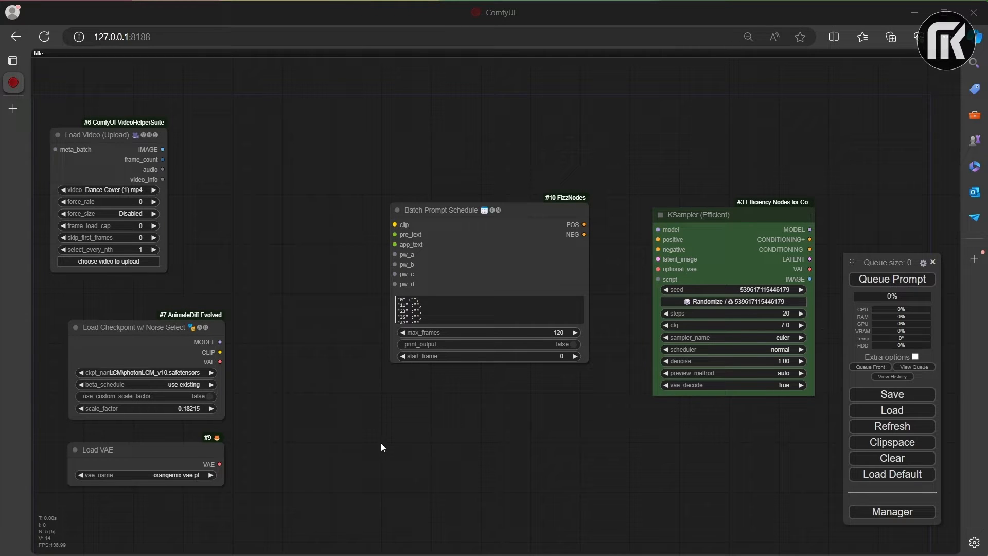
Step: Add a CLIP Text Encode (Prompt) node and align it directly beneath the Batch Prompt Schedule node
{"action": "double_click", "coordinate": [381, 443]}
{"action": "type", "text": "clip text"}
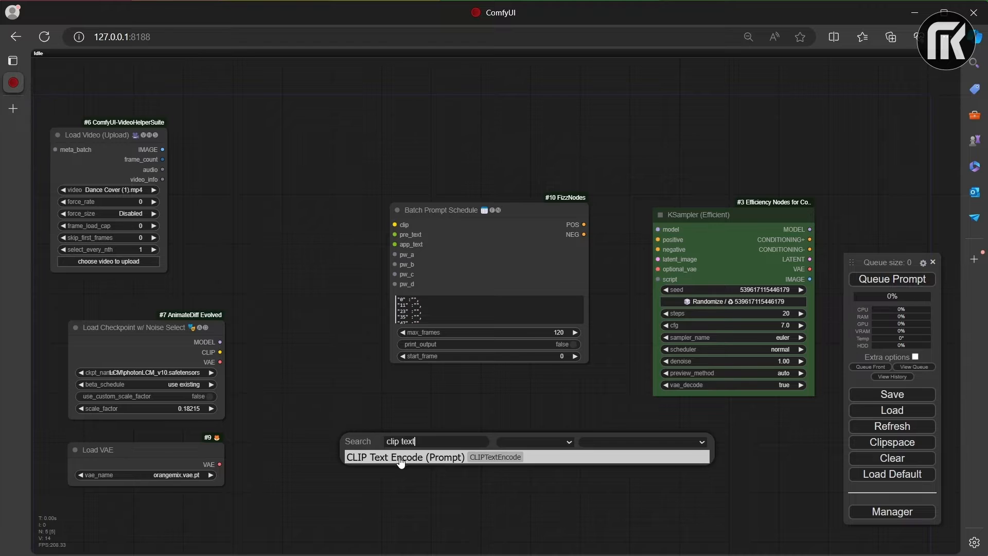
{"action": "left_click", "coordinate": [402, 457]}
{"action": "left_click_drag", "start_coordinate": [435, 439], "coordinate": [445, 402]}
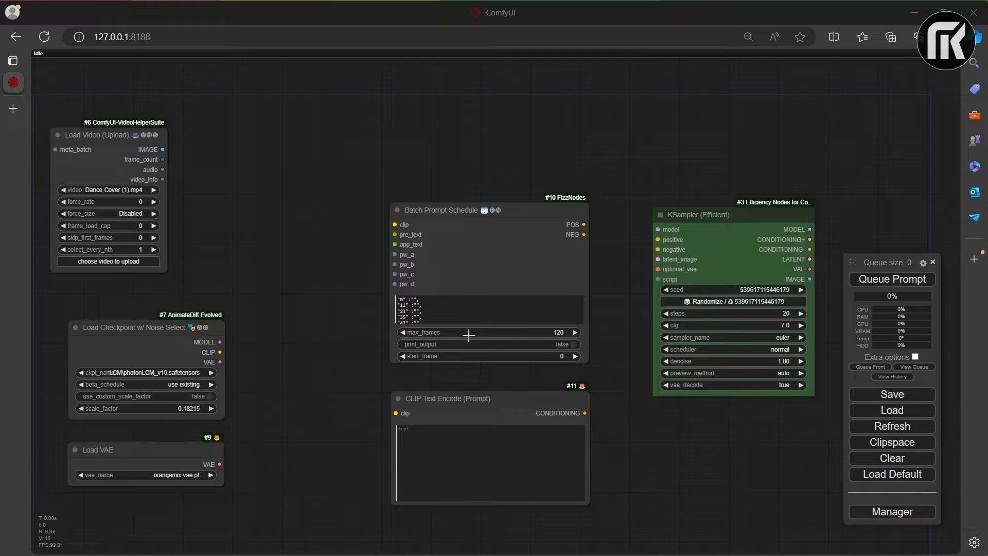
Step: Add a Video Combine node from Video Helper Suite to the right of the KSampler (Efficient) node
{"action": "left_click_drag", "start_coordinate": [841, 238], "coordinate": [597, 239]}
{"action": "double_click", "coordinate": [615, 233]}
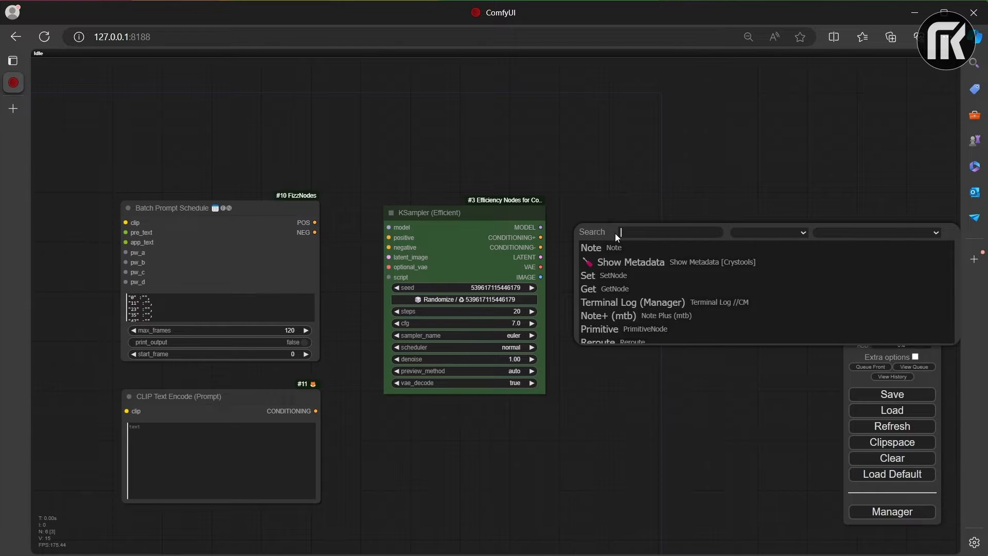
{"action": "right_click", "coordinate": [578, 207]}
{"action": "left_click", "coordinate": [591, 207]}
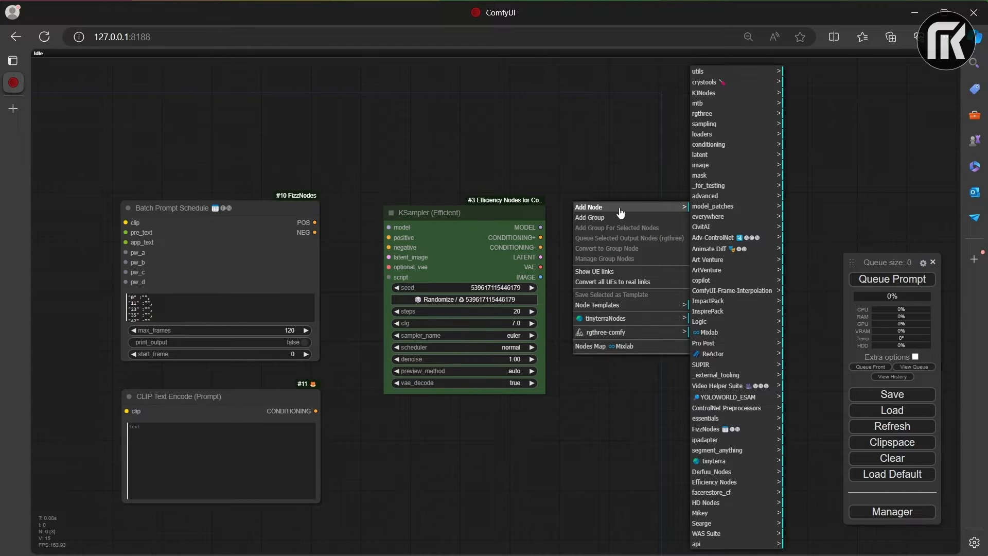
{"action": "left_click", "coordinate": [721, 385]}
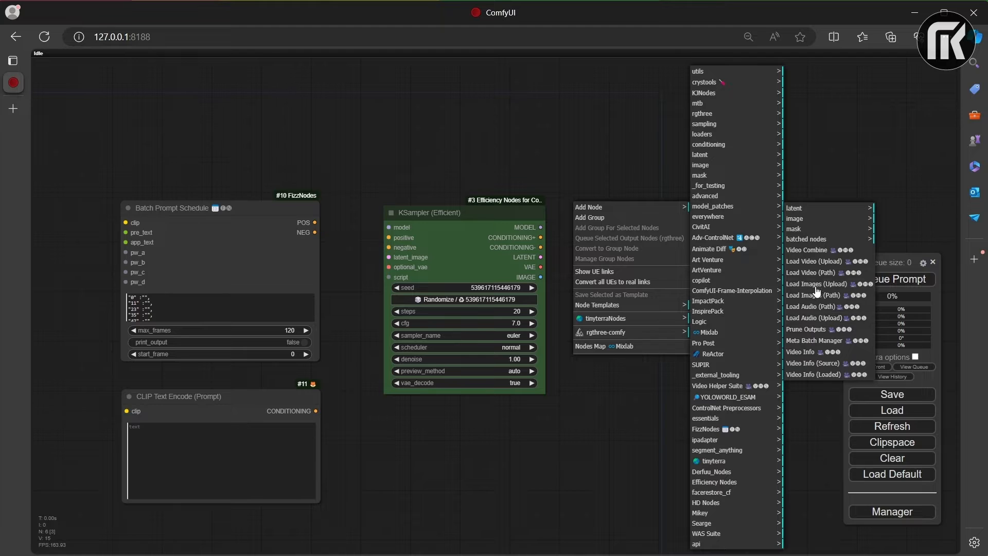
{"action": "left_click", "coordinate": [820, 251]}
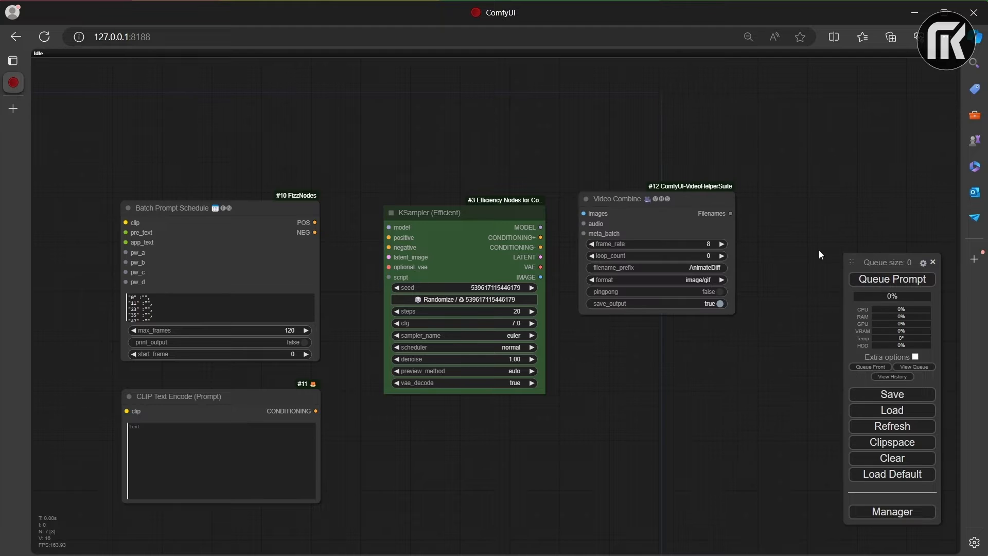
Step: Set the Video Combine format to video/h264-mp4 and shift the node slightly down and away from the KSampler
{"action": "left_click", "coordinate": [687, 277]}
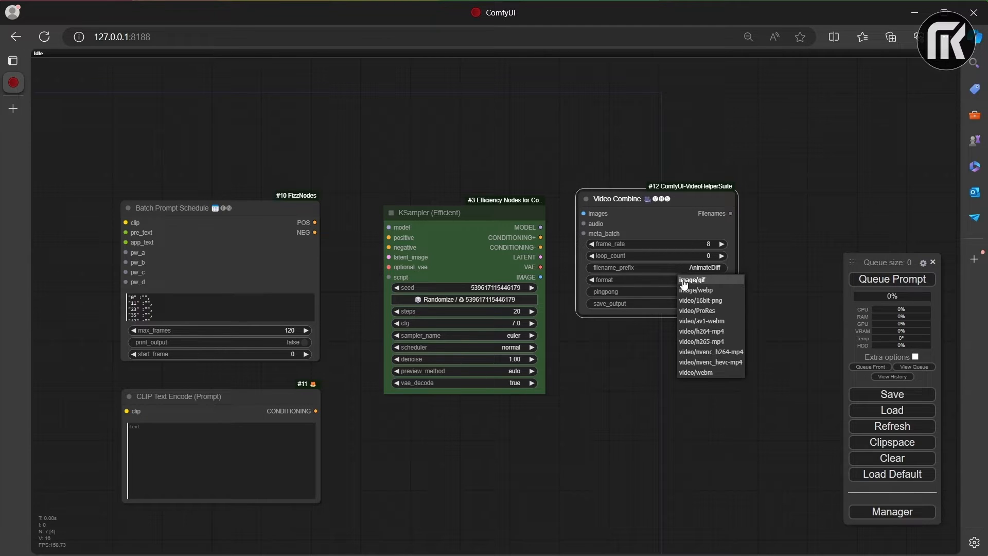
{"action": "left_click", "coordinate": [697, 327]}
{"action": "left_click_drag", "start_coordinate": [687, 198], "coordinate": [708, 224]}
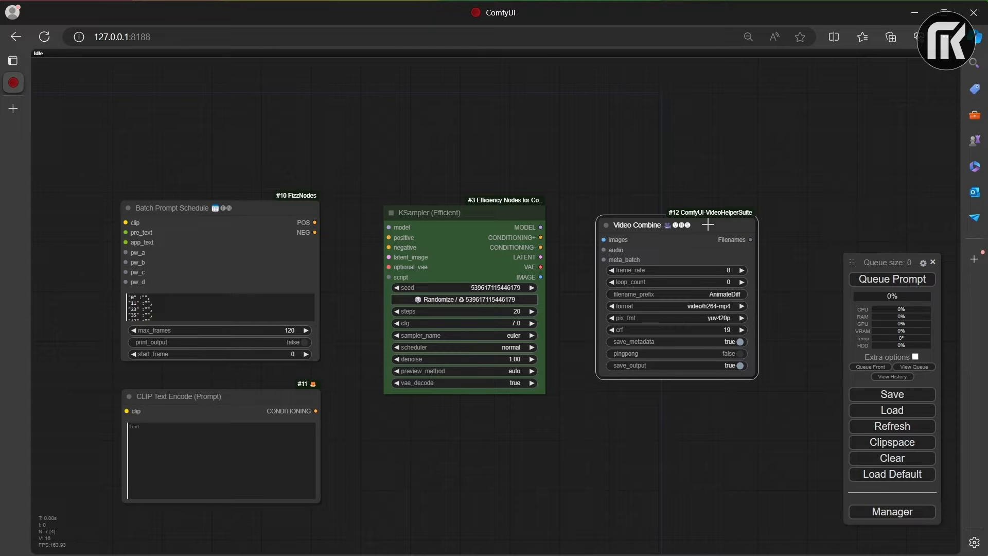
Step: Connect the KSampler's IMAGE output to Video Combine, Batch Prompt Schedule's POS to positive, and CLIP Text Encode's CONDITIONING to negative
{"action": "left_click_drag", "start_coordinate": [540, 277], "coordinate": [603, 239]}
{"action": "left_click_drag", "start_coordinate": [314, 222], "coordinate": [388, 237]}
{"action": "left_click_drag", "start_coordinate": [319, 410], "coordinate": [389, 247]}
Step: Connect the checkpoint's CLIP output to both prompt nodes and the Load VAE output to the KSampler's optional_vae input
{"action": "left_click_drag", "start_coordinate": [369, 347], "coordinate": [612, 337]}
{"action": "scroll", "coordinate": [473, 359], "scroll_direction": "down", "scroll_amount": 2}
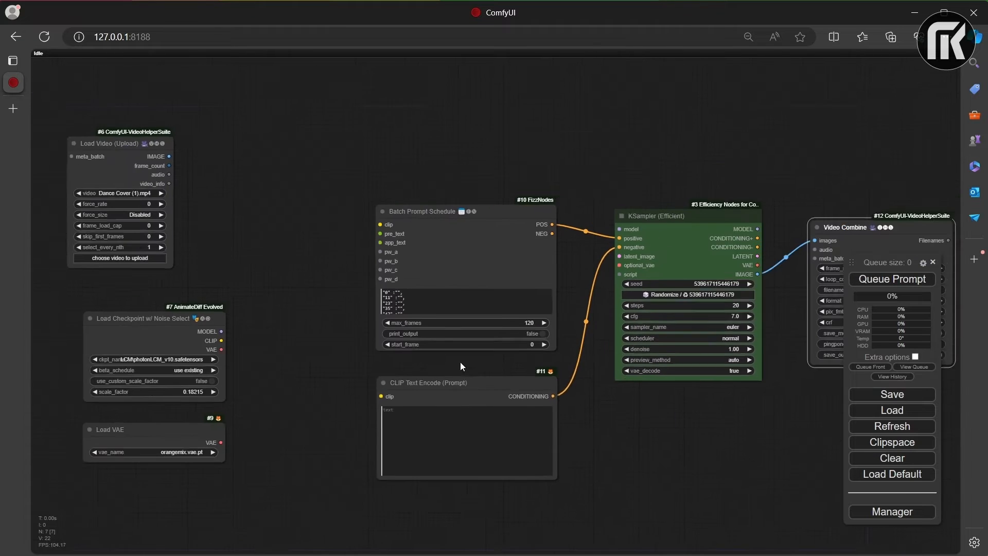
{"action": "left_click_drag", "start_coordinate": [242, 342], "coordinate": [387, 235]}
{"action": "left_click_drag", "start_coordinate": [242, 342], "coordinate": [389, 393]}
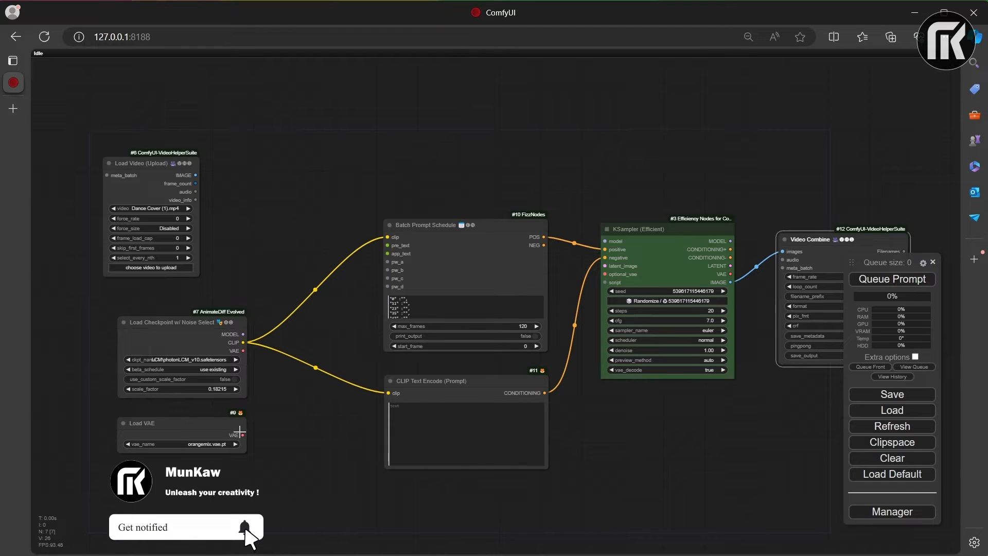
{"action": "left_click_drag", "start_coordinate": [243, 435], "coordinate": [604, 271]}
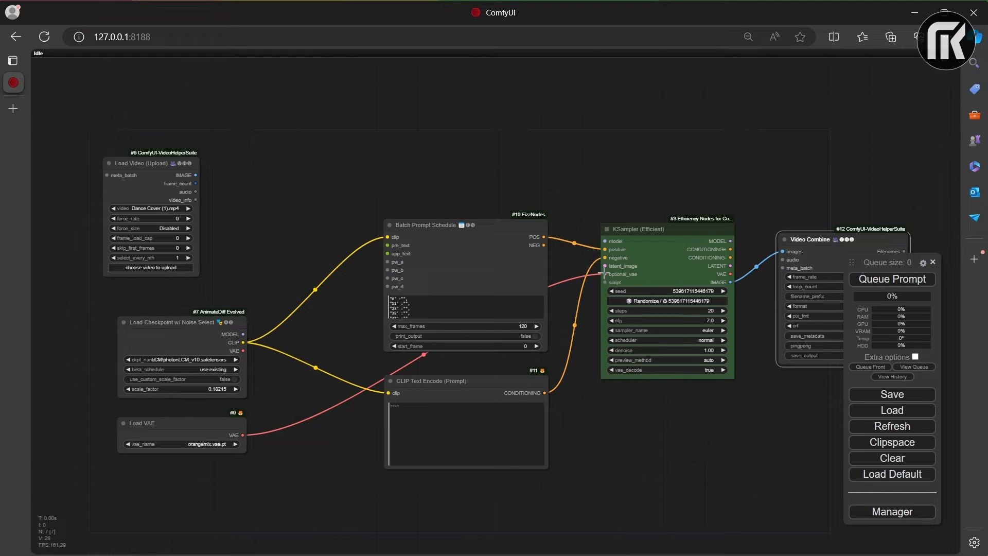
{"action": "left_click_drag", "start_coordinate": [497, 225], "coordinate": [495, 215]}
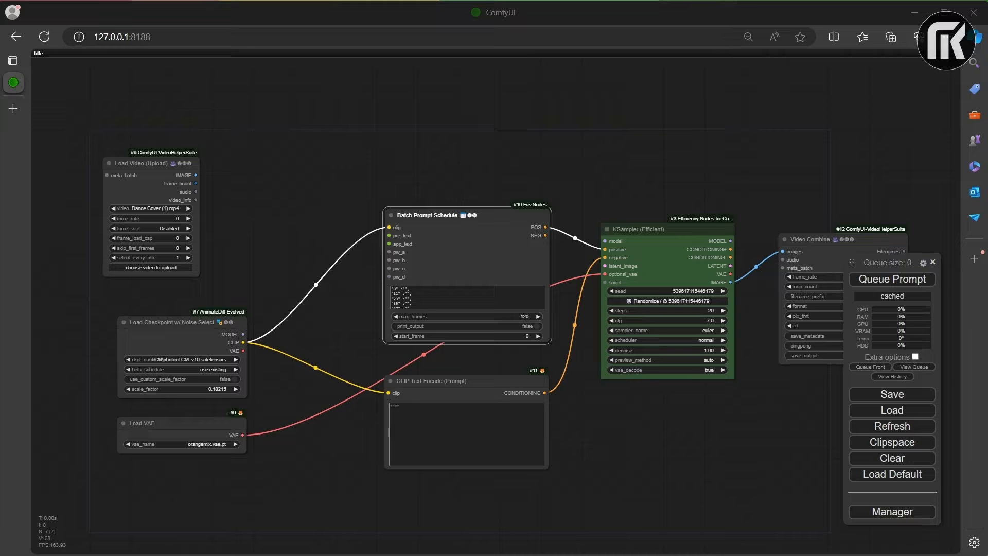
Step: Add an Upscale Image node and place it above and to the right of the Load Video node
{"action": "double_click", "coordinate": [258, 181]}
{"action": "type", "text": "Upscale image"}
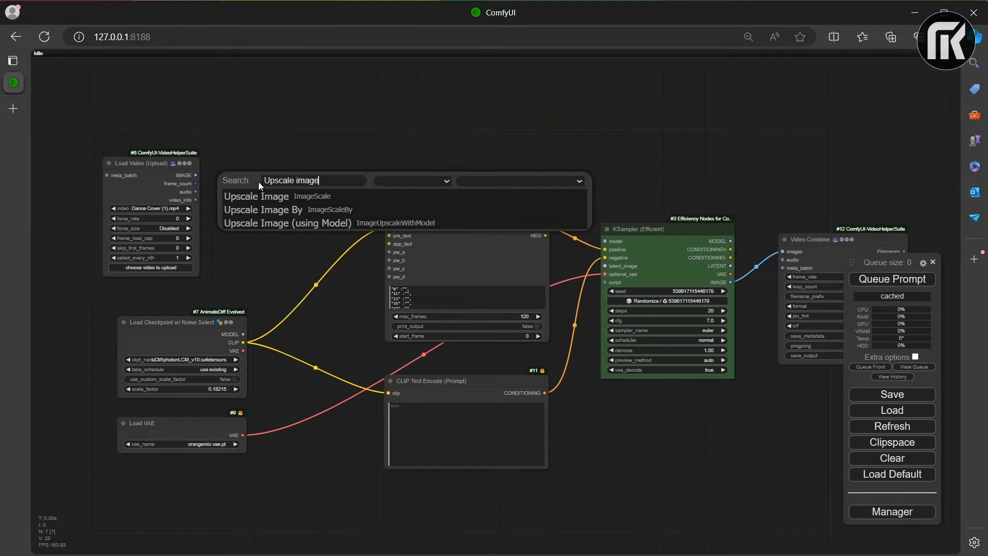
{"action": "left_click", "coordinate": [272, 197]}
{"action": "left_click_drag", "start_coordinate": [306, 176], "coordinate": [309, 124]}
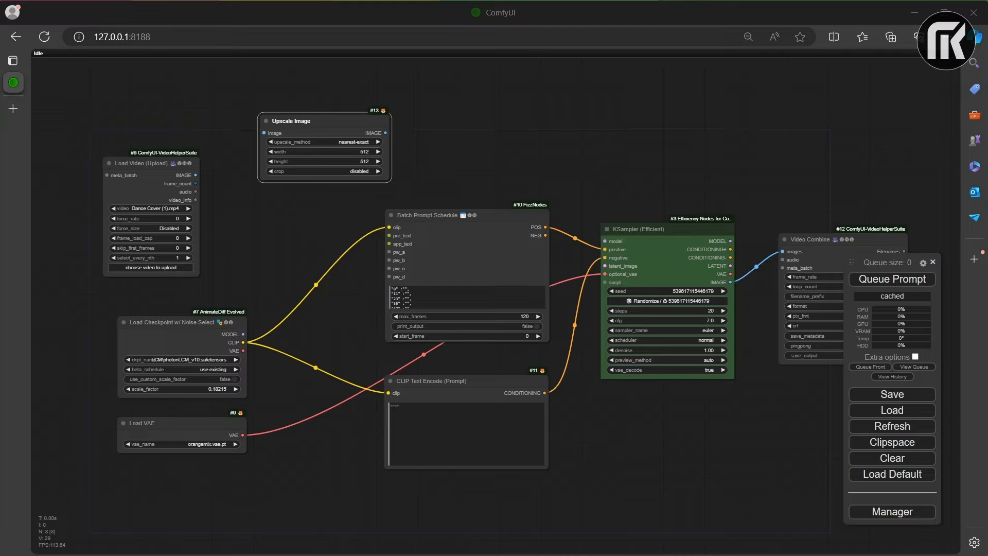
Step: Add an Empty Latent Image node and place it above and to the right of the Batch Prompt Schedule node
{"action": "left_click", "coordinate": [477, 137]}
{"action": "double_click", "coordinate": [472, 136]}
{"action": "type", "text": "Empty Latent Image"}
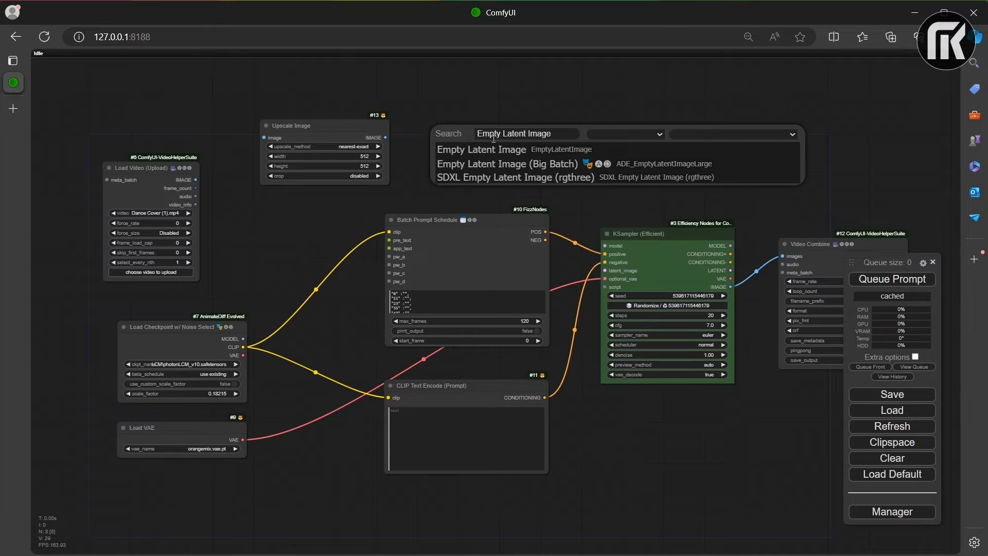
{"action": "left_click", "coordinate": [488, 153]}
{"action": "left_click_drag", "start_coordinate": [529, 137], "coordinate": [533, 108]}
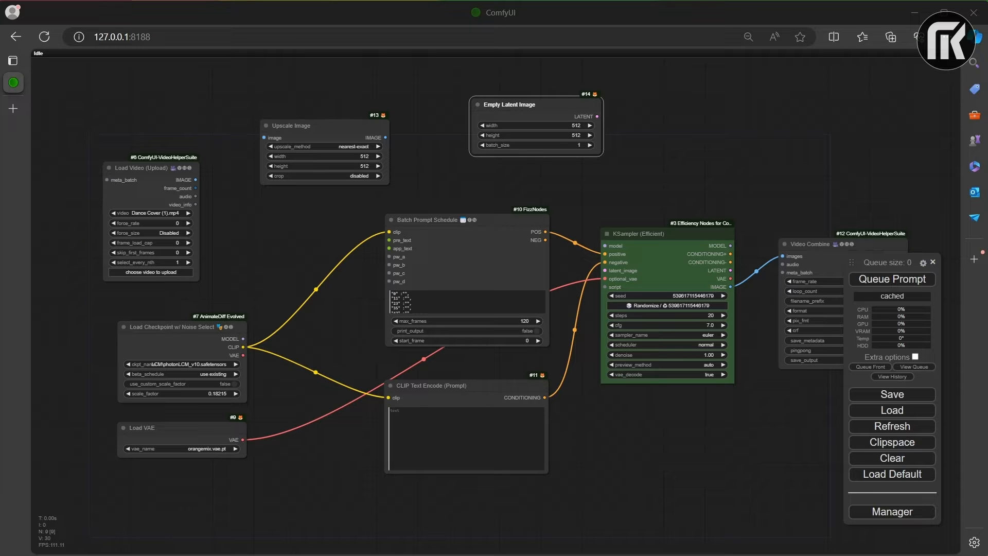
Step: Add a VAE Encode node and arrange it directly beneath the Empty Latent Image node, above Batch Prompt Schedule
{"action": "double_click", "coordinate": [659, 146]}
{"action": "type", "text": "VAE Encode"}
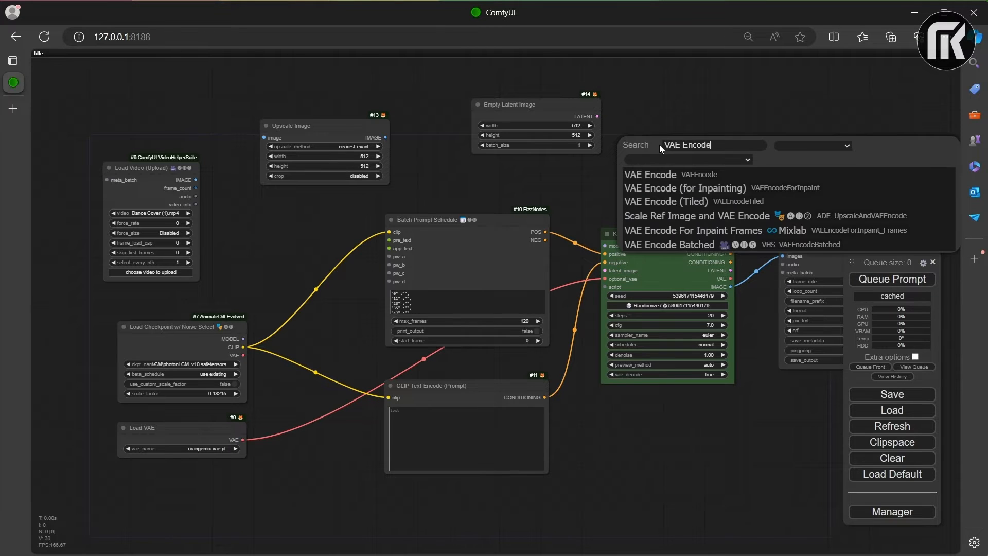
{"action": "left_click", "coordinate": [676, 176]}
{"action": "left_click_drag", "start_coordinate": [695, 139], "coordinate": [702, 106]}
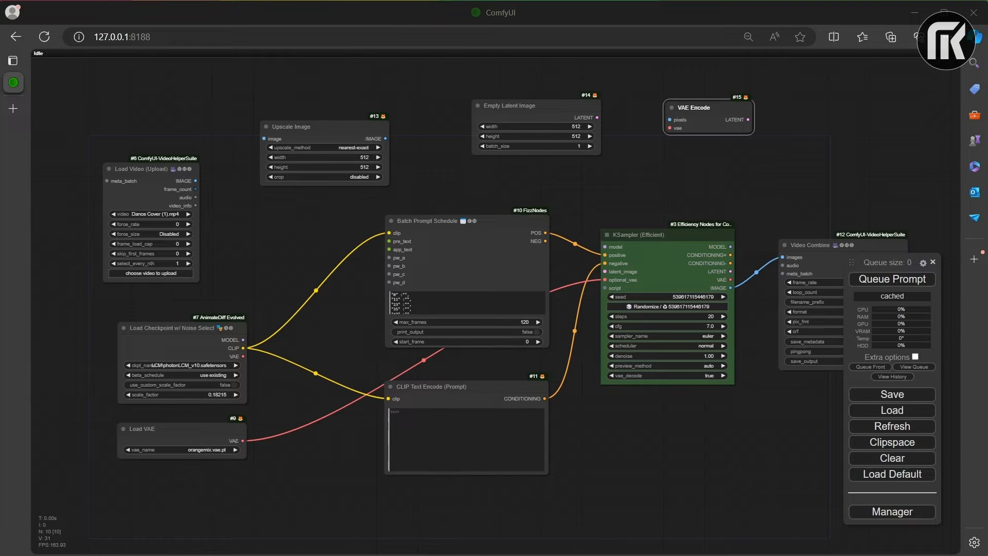
{"action": "left_click_drag", "start_coordinate": [492, 102], "coordinate": [485, 74]}
{"action": "left_click_drag", "start_coordinate": [717, 107], "coordinate": [525, 156]}
Step: Add a Primitive node from the utils category and place it above the Load Video node
{"action": "left_click_drag", "start_coordinate": [248, 263], "coordinate": [305, 359]}
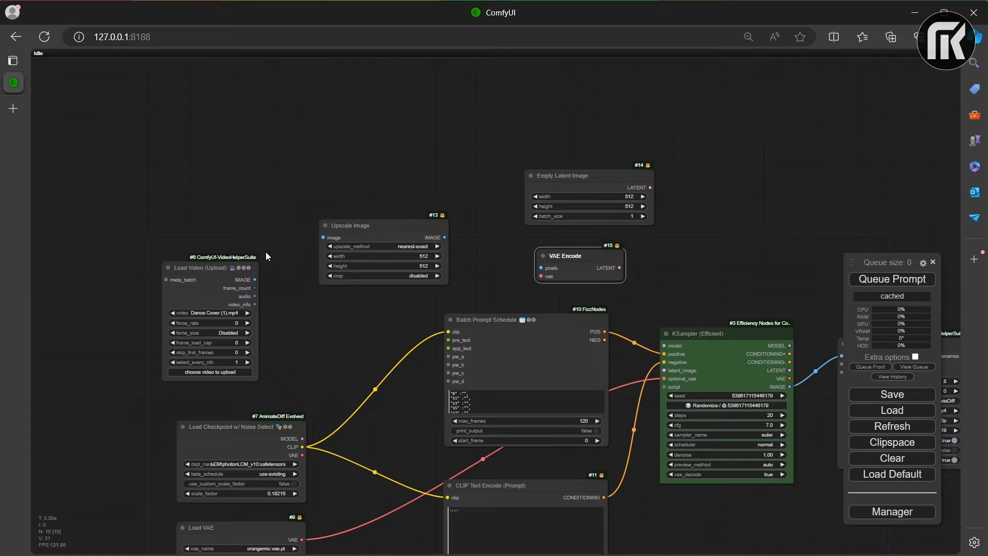
{"action": "right_click", "coordinate": [204, 119]}
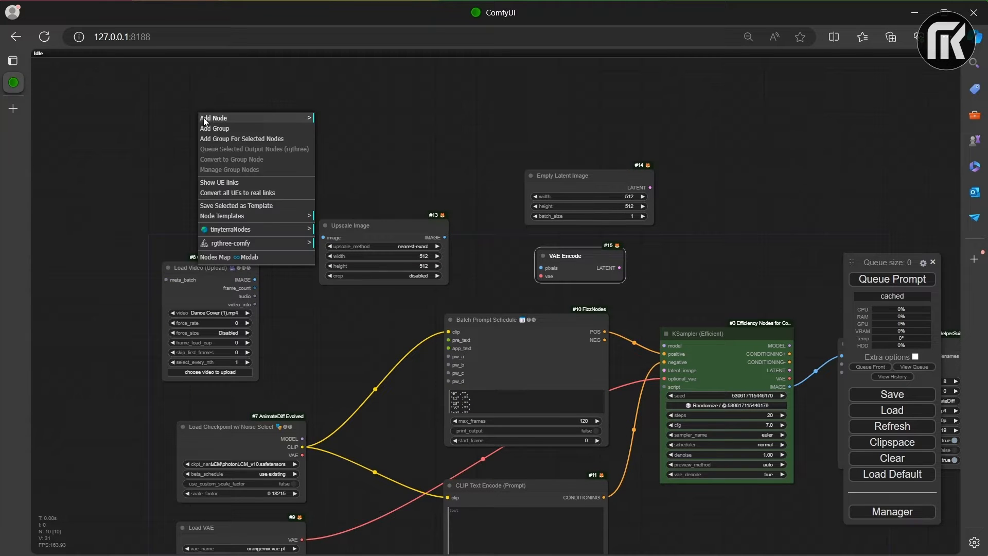
{"action": "left_click", "coordinate": [237, 118]}
{"action": "left_click", "coordinate": [345, 73]}
{"action": "scroll", "coordinate": [363, 92], "scroll_direction": "down", "scroll_amount": 3}
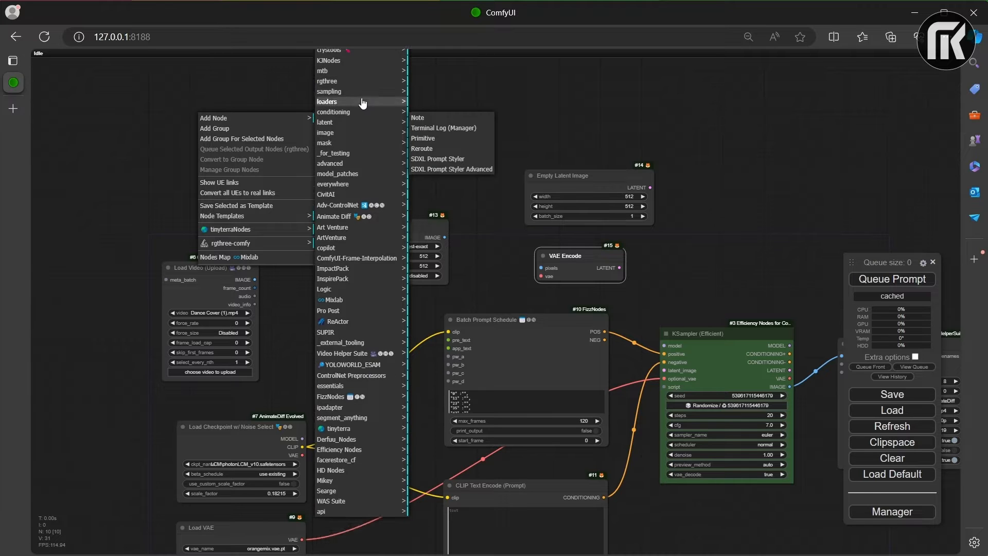
{"action": "scroll", "coordinate": [363, 103], "scroll_direction": "up", "scroll_amount": 2}
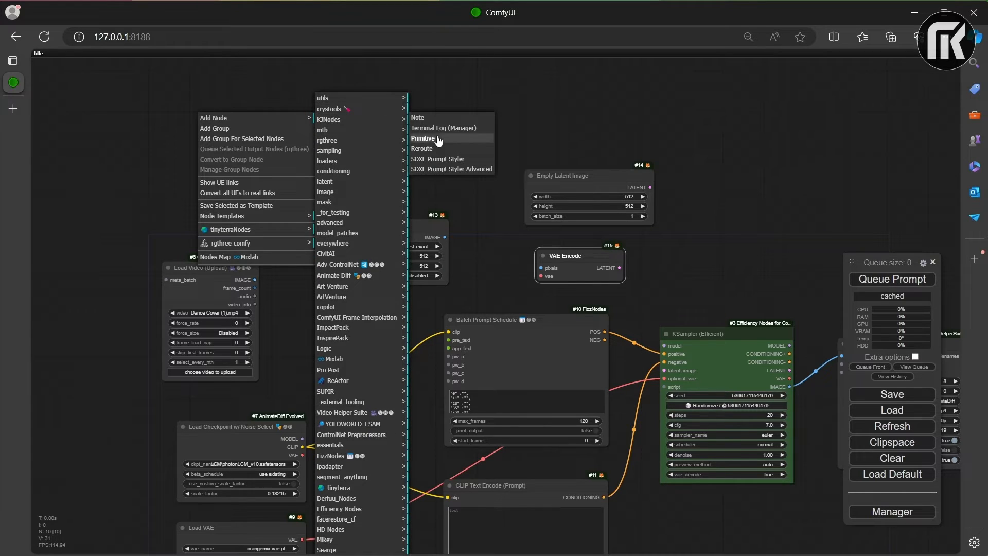
{"action": "left_click", "coordinate": [438, 138]}
{"action": "left_click_drag", "start_coordinate": [252, 110], "coordinate": [216, 166]}
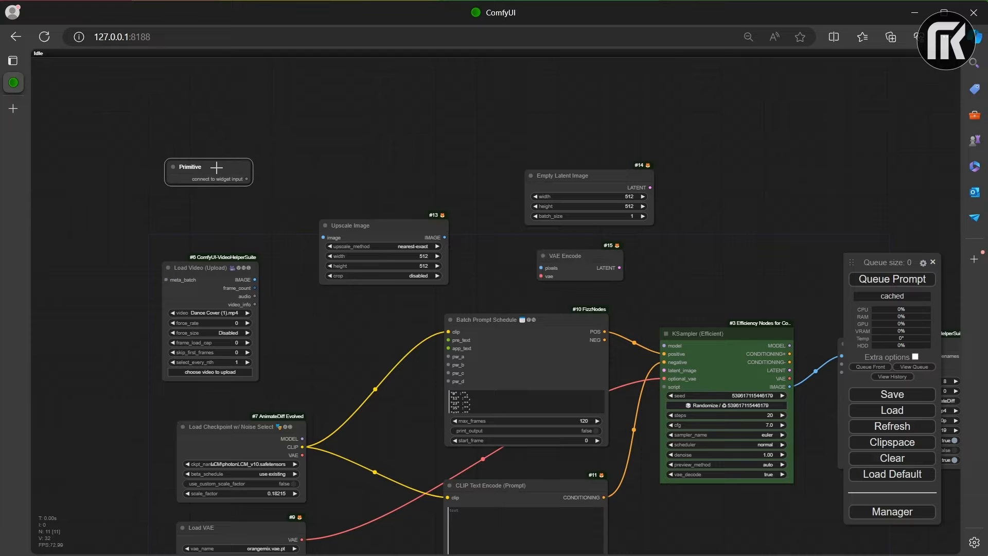
Step: Convert the width and height widgets of the Upscale Image node to inputs
{"action": "right_click", "coordinate": [341, 256]}
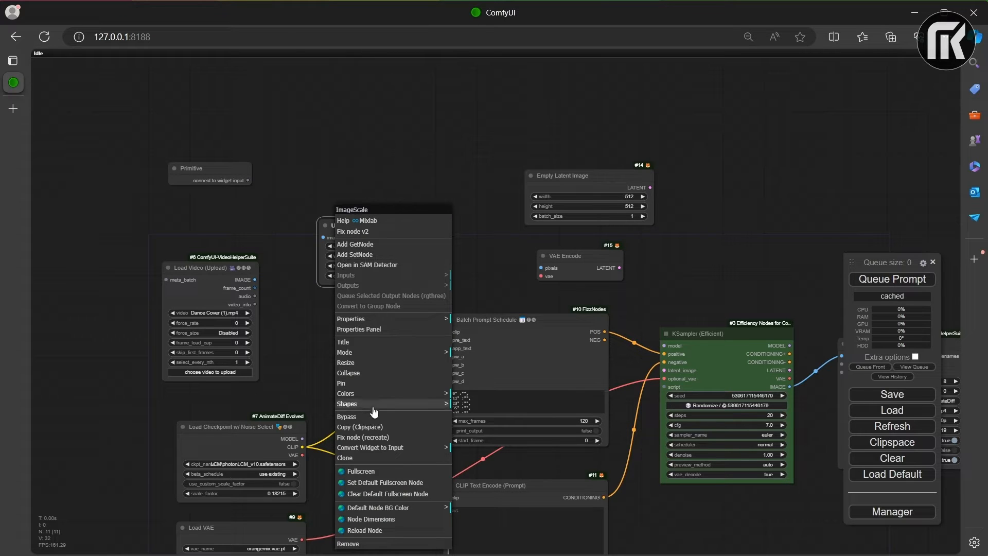
{"action": "left_click", "coordinate": [385, 449]}
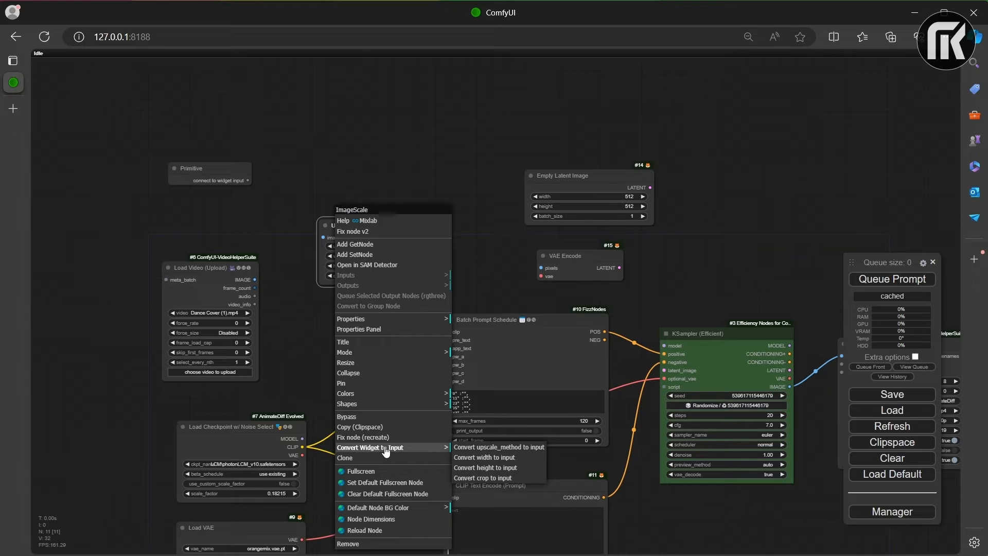
{"action": "left_click", "coordinate": [496, 457]}
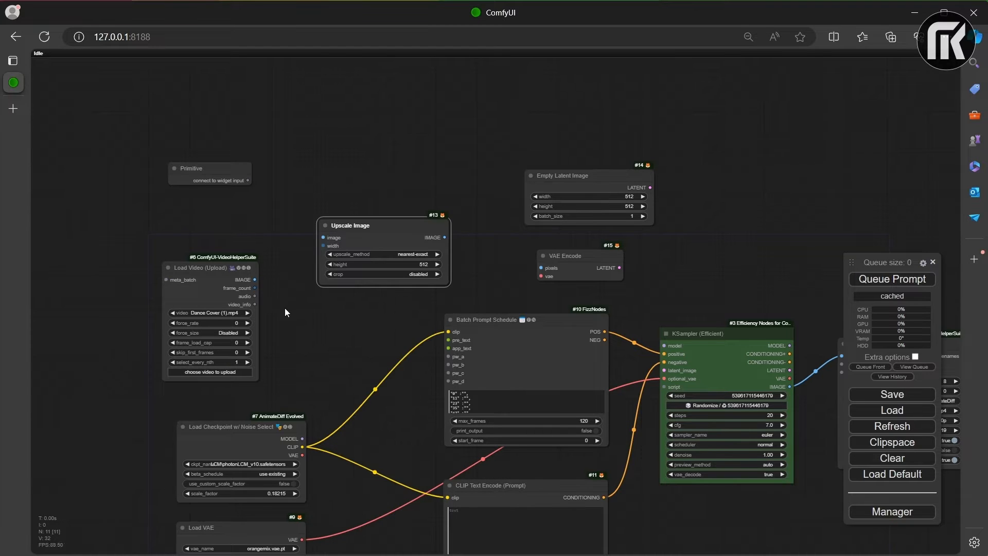
{"action": "right_click", "coordinate": [329, 262]}
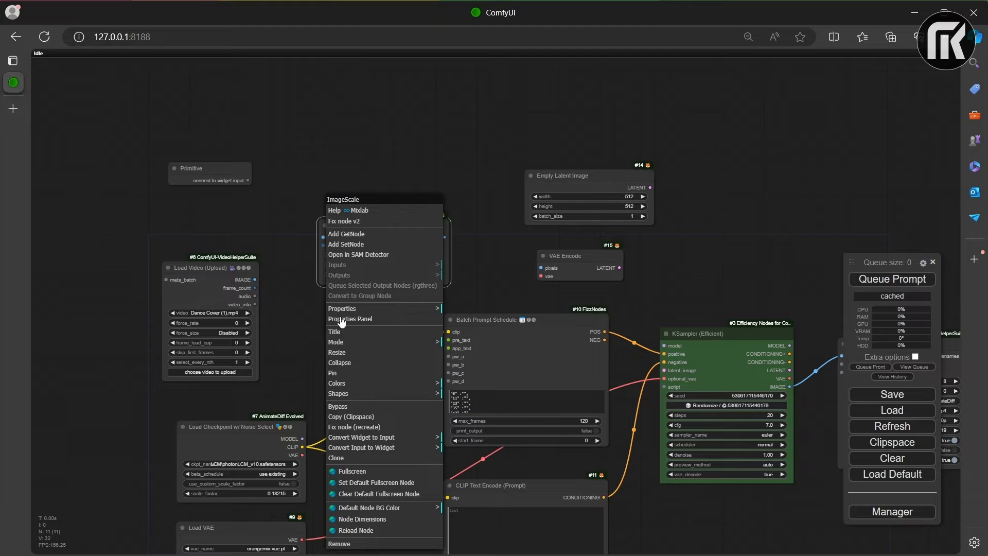
{"action": "left_click", "coordinate": [403, 450]}
{"action": "left_click", "coordinate": [430, 437]}
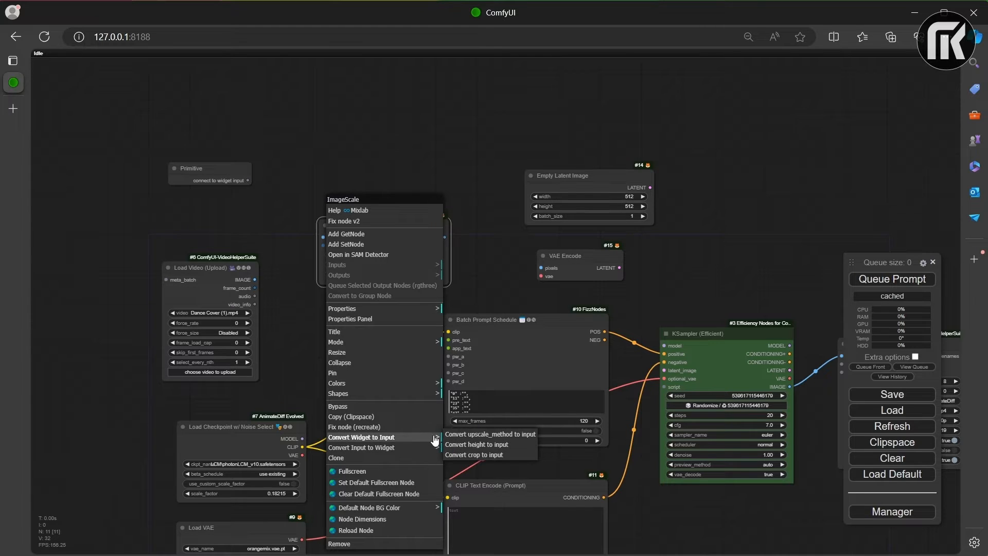
{"action": "left_click", "coordinate": [476, 444]}
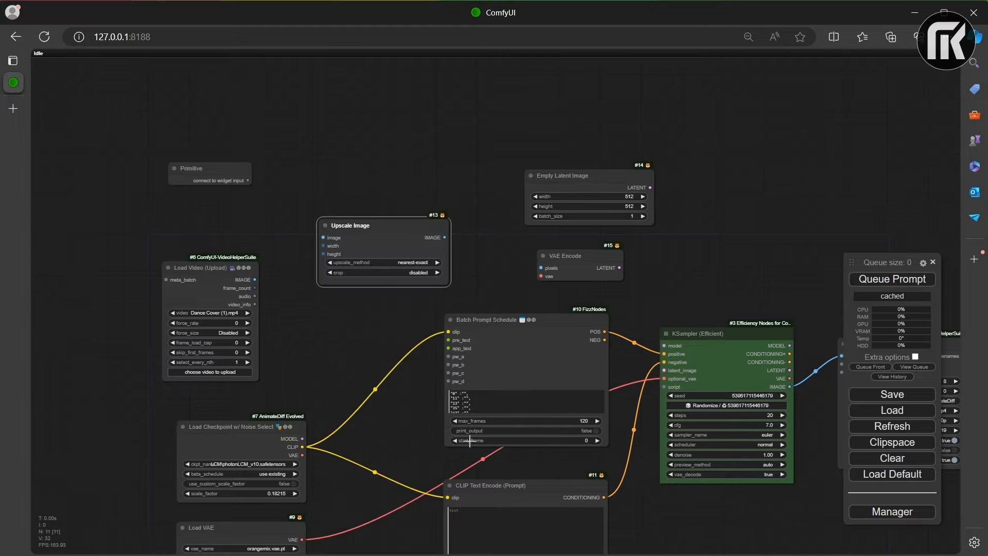
Step: Feed Upscale Image's width and height from two separate Primitive nodes and connect its IMAGE output to VAE Encode's pixels input
{"action": "left_click", "coordinate": [217, 169]}
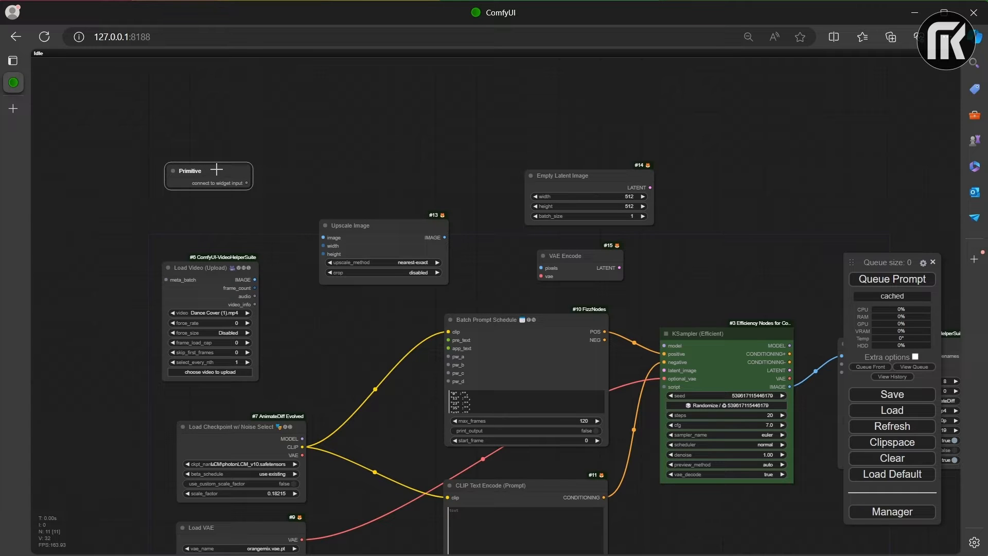
{"action": "mouse_move", "coordinate": [217, 170]}
{"action": "left_mouse_down"}
{"action": "mouse_move", "coordinate": [221, 212]}
{"action": "mouse_move", "coordinate": [323, 245]}
{"action": "left_mouse_up"}
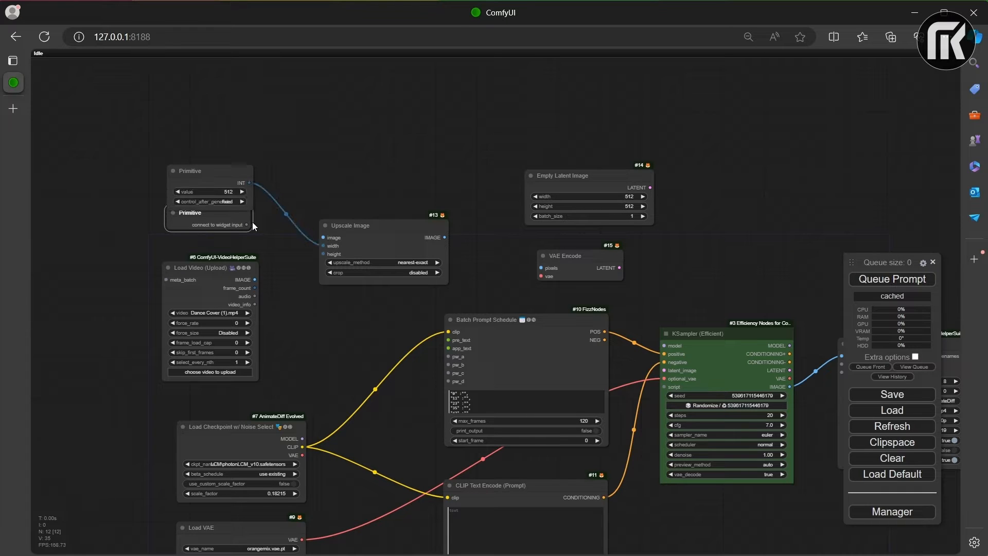
{"action": "mouse_move", "coordinate": [212, 215]}
{"action": "left_mouse_down"}
{"action": "mouse_move", "coordinate": [215, 226]}
{"action": "mouse_move", "coordinate": [324, 254]}
{"action": "left_mouse_up"}
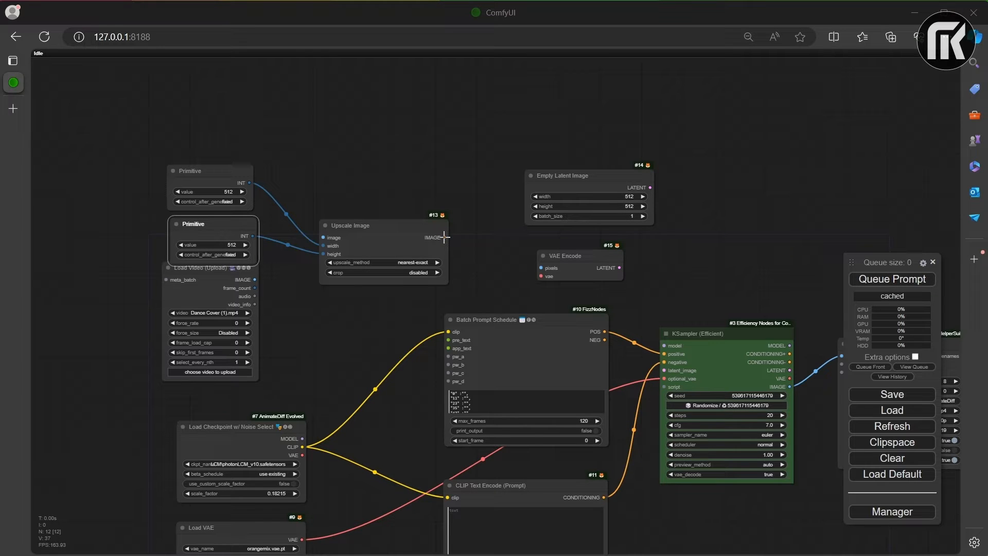
{"action": "left_click_drag", "start_coordinate": [445, 238], "coordinate": [540, 268]}
Step: Convert Empty Latent Image's width and height to inputs and connect them to the matching Primitive nodes
{"action": "right_click", "coordinate": [576, 187]}
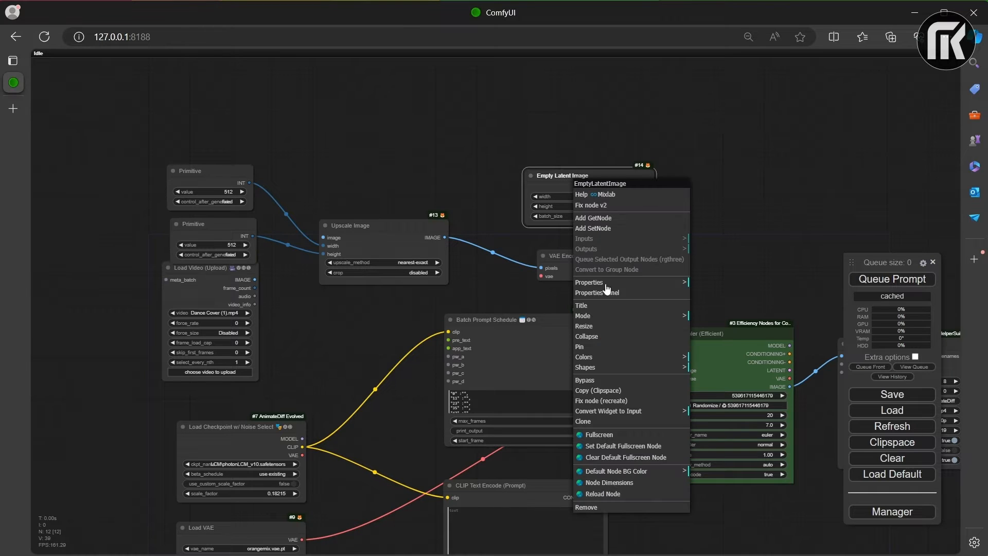
{"action": "left_click", "coordinate": [641, 412]}
{"action": "left_click", "coordinate": [735, 412]}
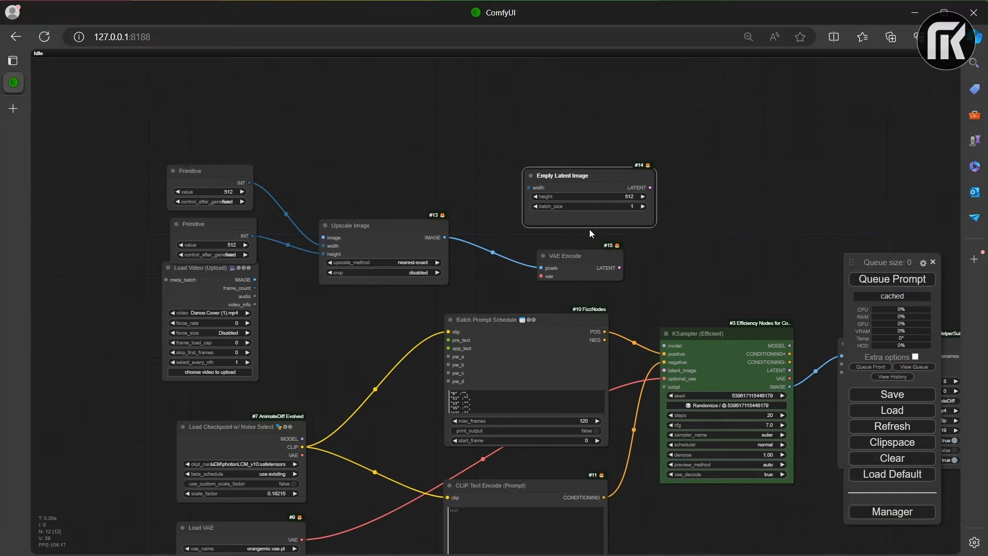
{"action": "right_click", "coordinate": [556, 187]}
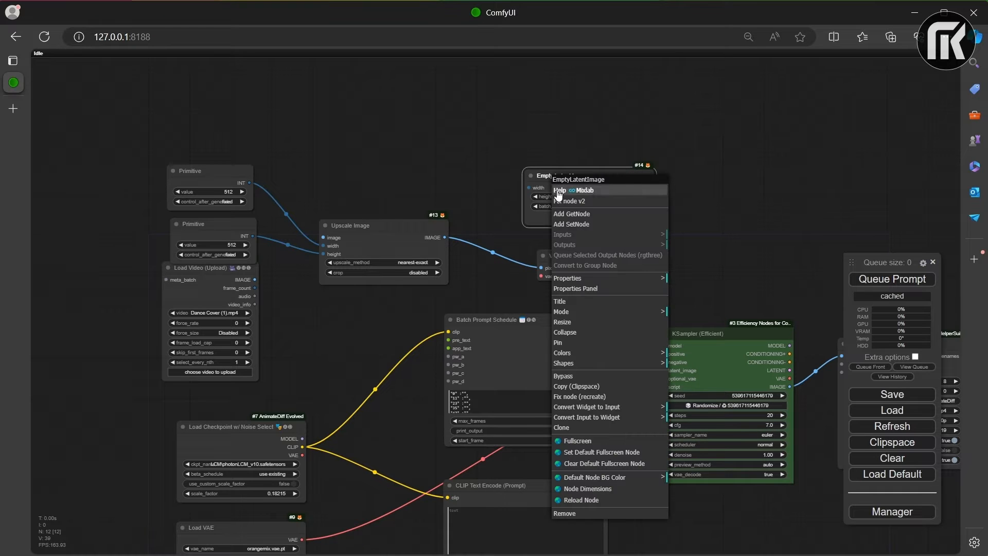
{"action": "left_click", "coordinate": [635, 408]}
{"action": "left_click", "coordinate": [709, 405]}
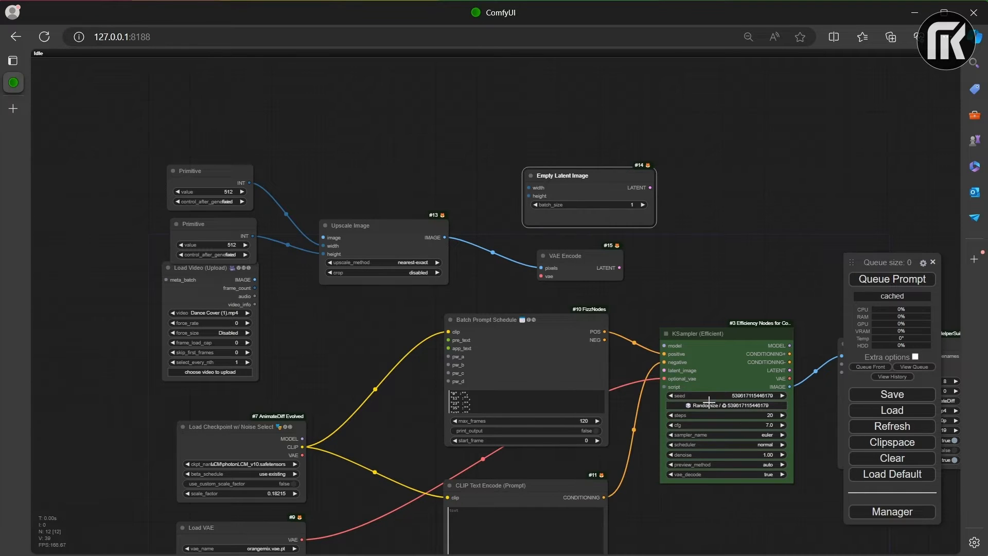
{"action": "left_click_drag", "start_coordinate": [250, 182], "coordinate": [528, 188]}
{"action": "left_click_drag", "start_coordinate": [252, 235], "coordinate": [528, 196]}
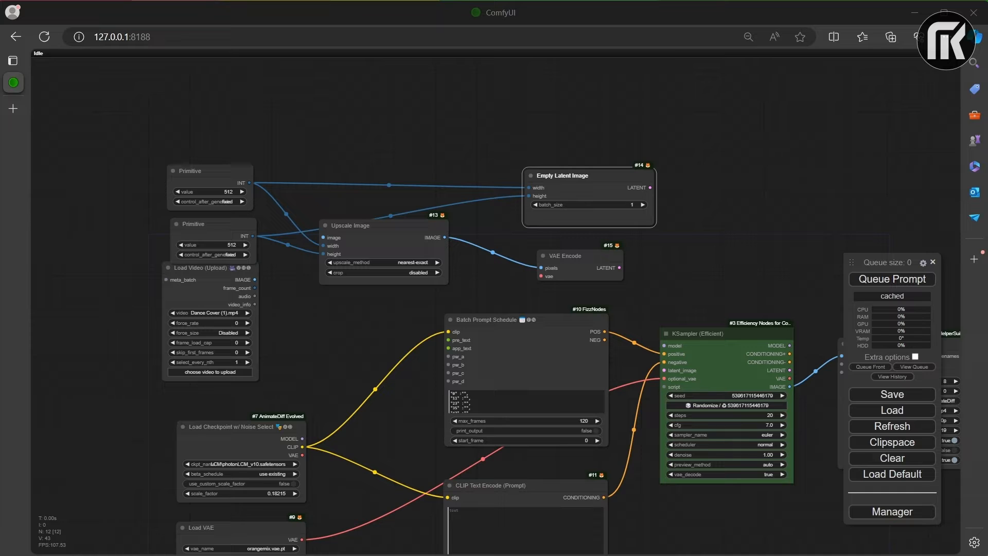
Step: Add a Latent Blend node from _for_testing beside Empty Latent Image and connect that node's LATENT output to samples2
{"action": "right_click", "coordinate": [675, 133]}
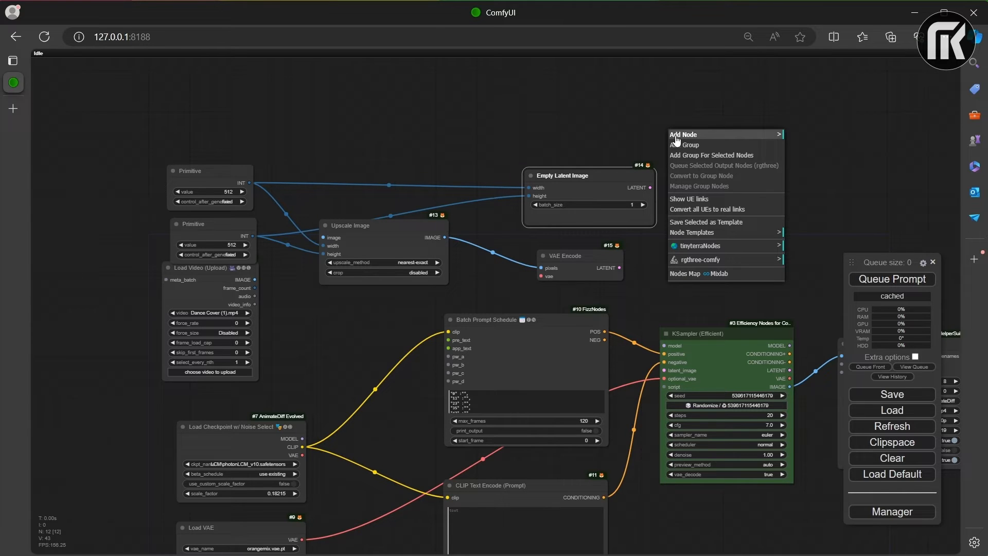
{"action": "left_click", "coordinate": [677, 138]}
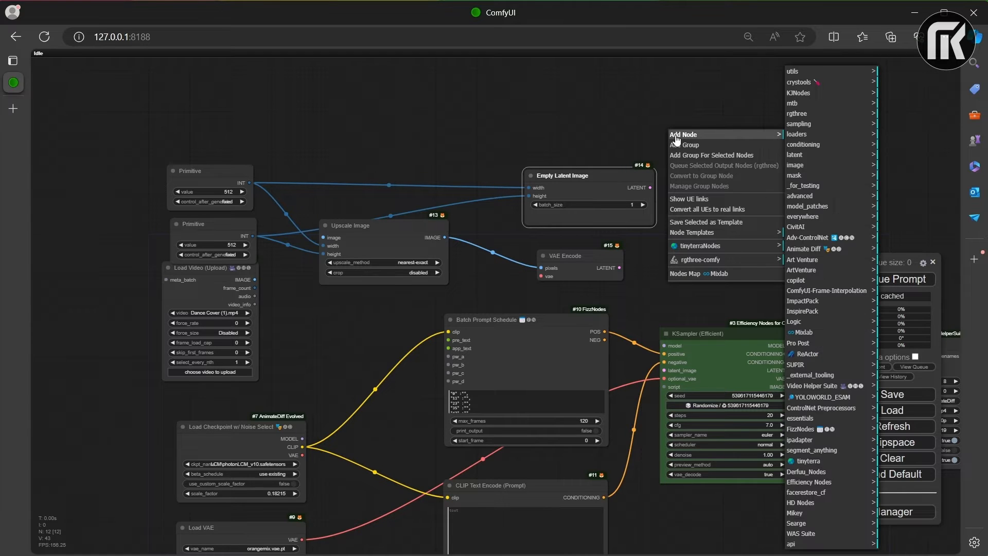
{"action": "left_click", "coordinate": [800, 189]}
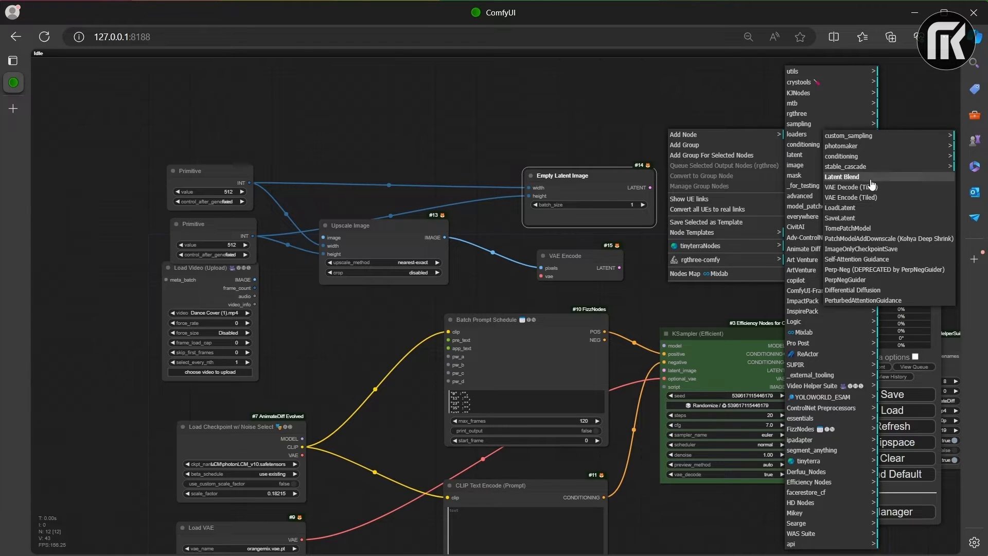
{"action": "left_click", "coordinate": [841, 177]}
{"action": "left_click_drag", "start_coordinate": [738, 129], "coordinate": [774, 159]}
{"action": "left_click_drag", "start_coordinate": [650, 188], "coordinate": [652, 189]}
{"action": "left_click_drag", "start_coordinate": [715, 183], "coordinate": [718, 178]}
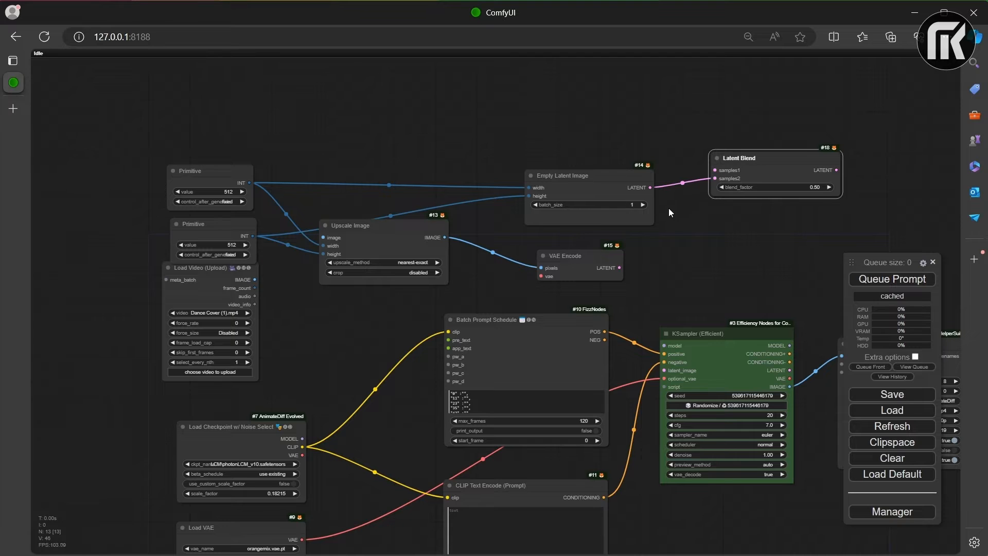
Step: Connect VAE Encode's LATENT output to Latent Blend's samples1 and Latent Blend's output to KSampler (Efficient)'s latent_image input
{"action": "left_click_drag", "start_coordinate": [620, 265], "coordinate": [715, 168]}
{"action": "left_click_drag", "start_coordinate": [839, 134], "coordinate": [758, 194]}
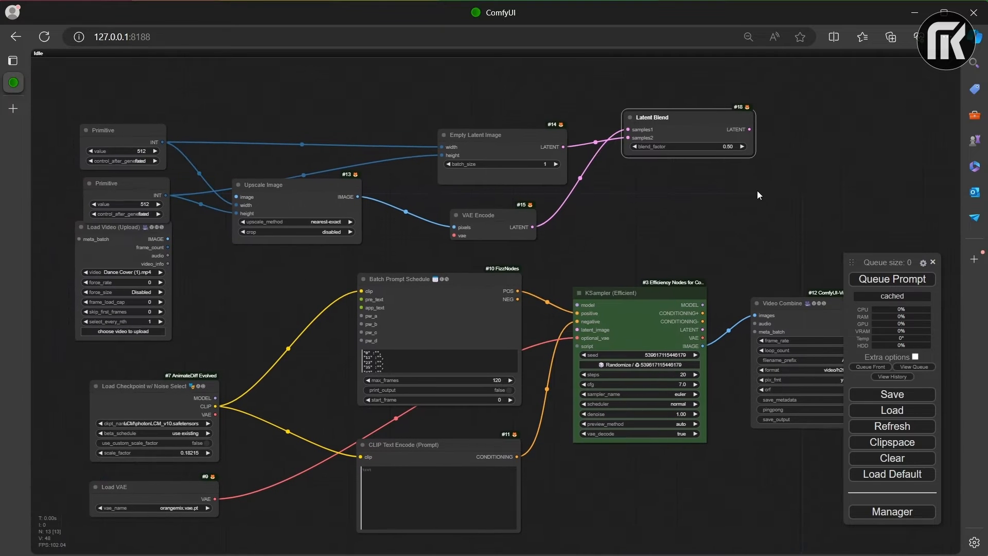
{"action": "left_click_drag", "start_coordinate": [749, 129], "coordinate": [578, 330]}
{"action": "scroll", "coordinate": [643, 188], "scroll_direction": "down", "scroll_amount": 2}
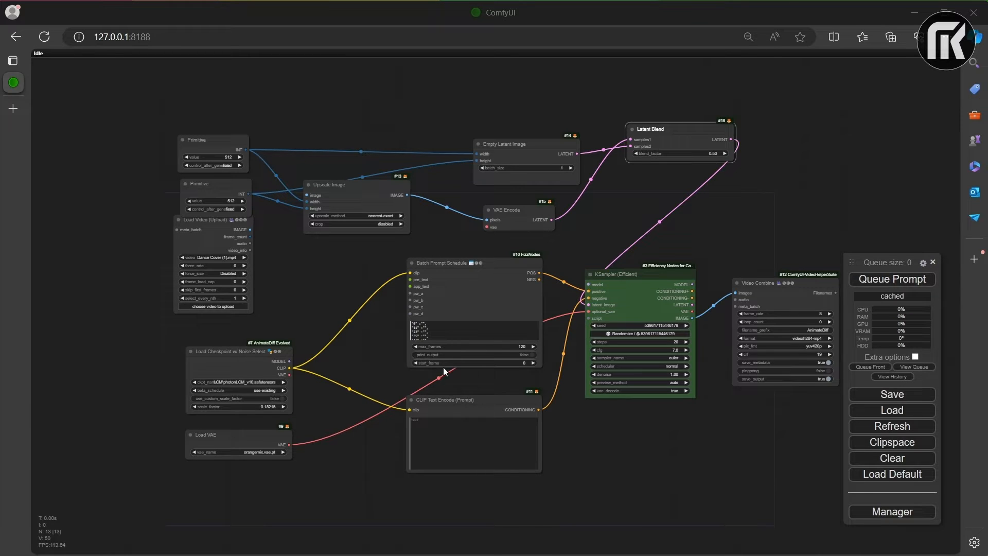
Step: Convert the max_frames widget of the Batch Prompt Schedule node to an input
{"action": "scroll", "coordinate": [431, 355], "scroll_direction": "up", "scroll_amount": 3}
{"action": "left_click", "coordinate": [459, 318]}
{"action": "right_click", "coordinate": [440, 343]}
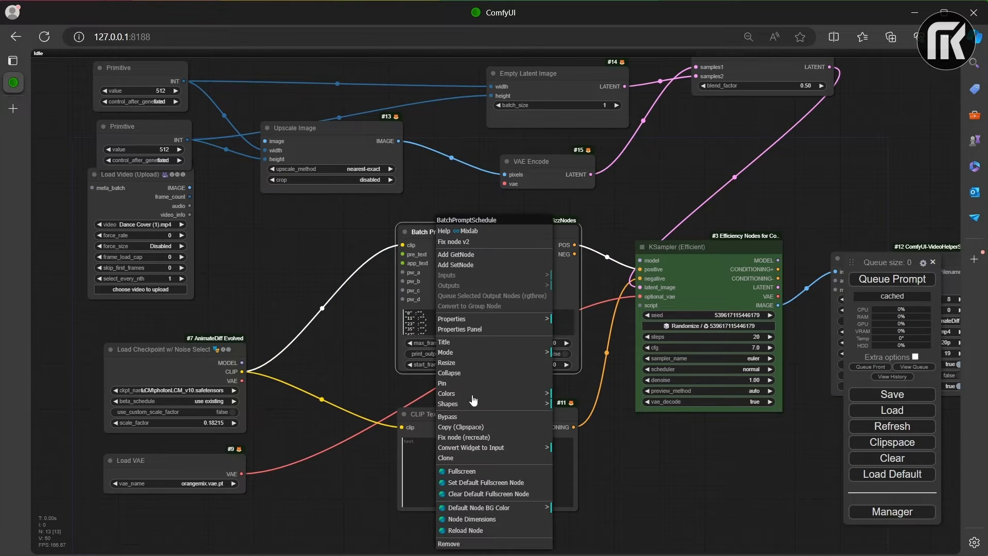
{"action": "left_click", "coordinate": [509, 449]}
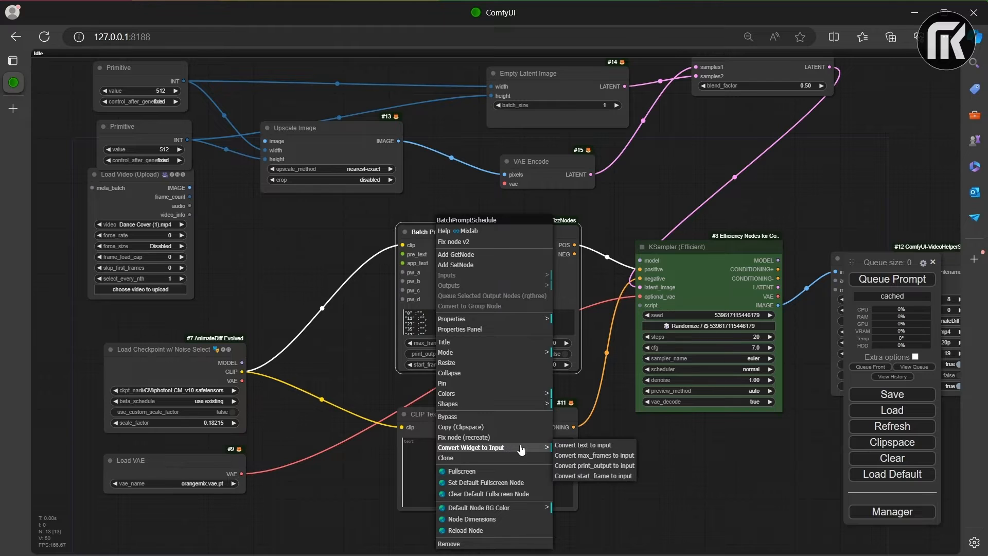
{"action": "left_click", "coordinate": [626, 456]}
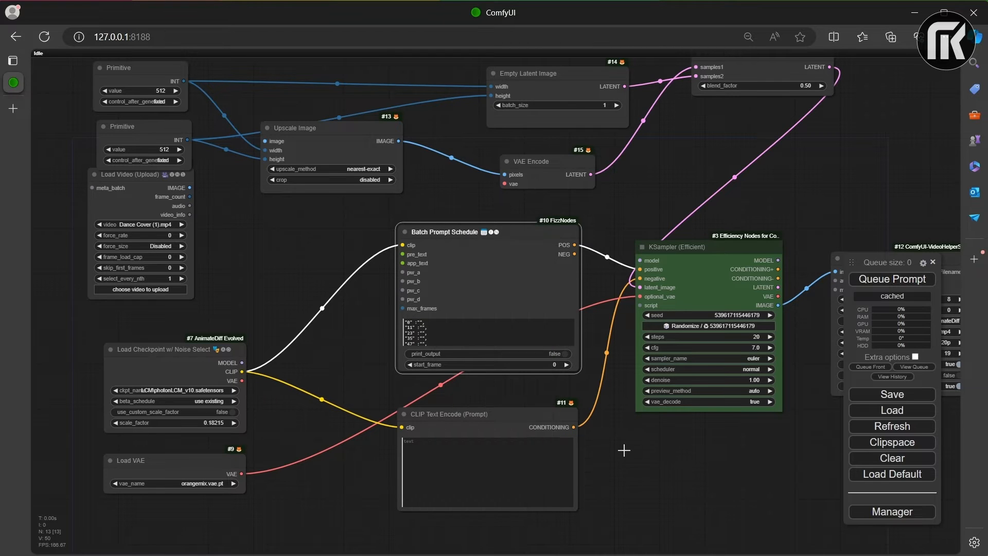
Step: Convert the batch_size widget of the Empty Latent Image node to an input
{"action": "right_click", "coordinate": [534, 103]}
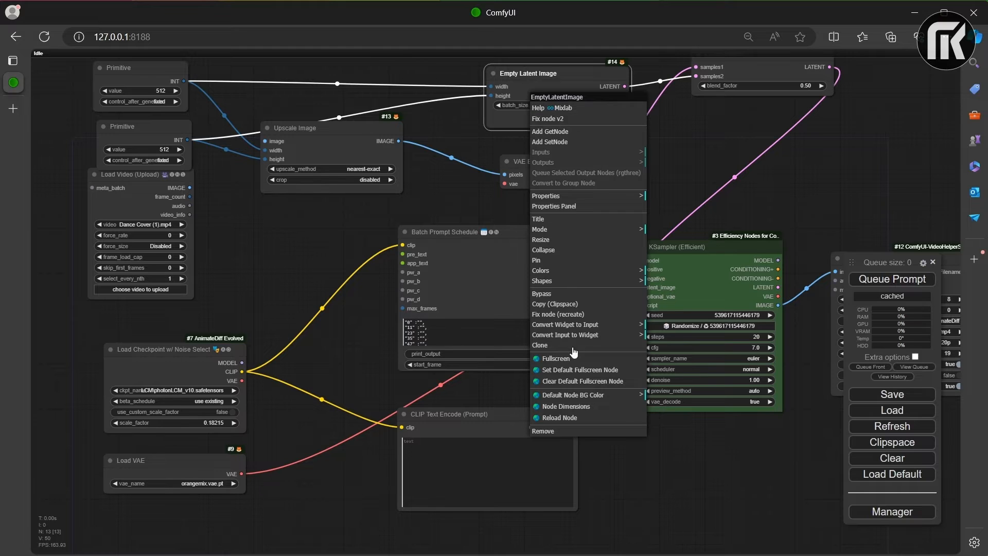
{"action": "left_click", "coordinate": [583, 326]}
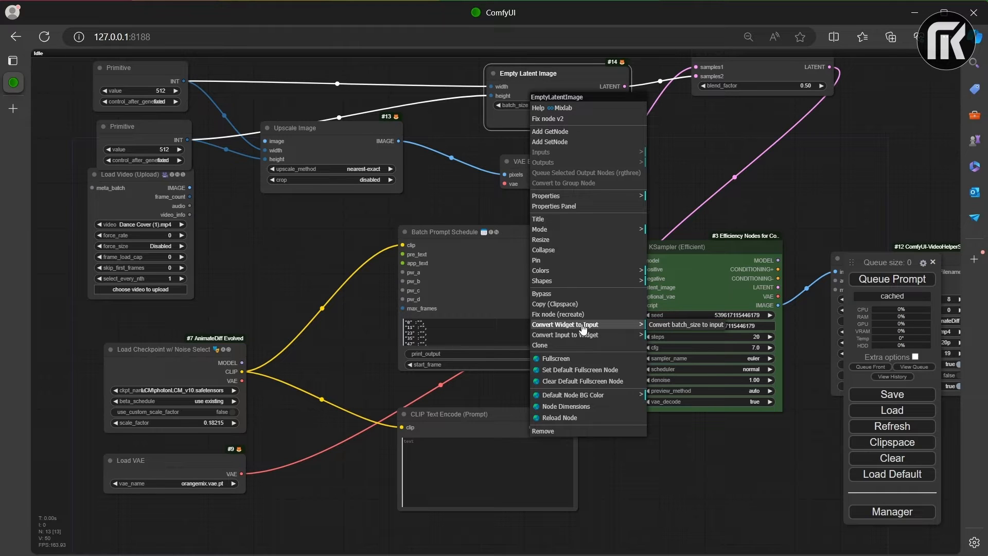
{"action": "left_click", "coordinate": [662, 325]}
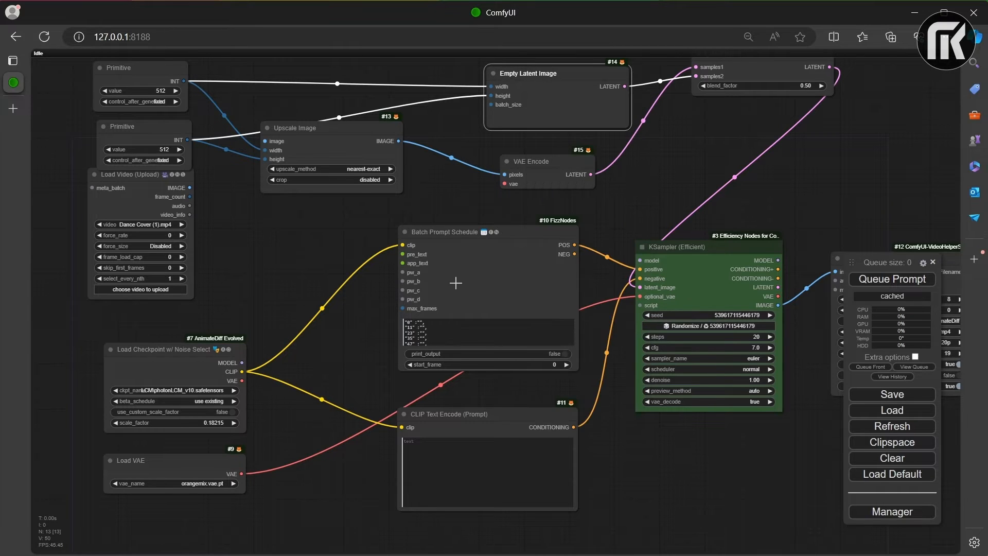
Step: Connect Load Video's IMAGE output to Upscale Image's image input, and its frame_count to Empty Latent Image's batch_size and Batch Prompt Schedule's max_frames
{"action": "left_click_drag", "start_coordinate": [190, 188], "coordinate": [266, 141]}
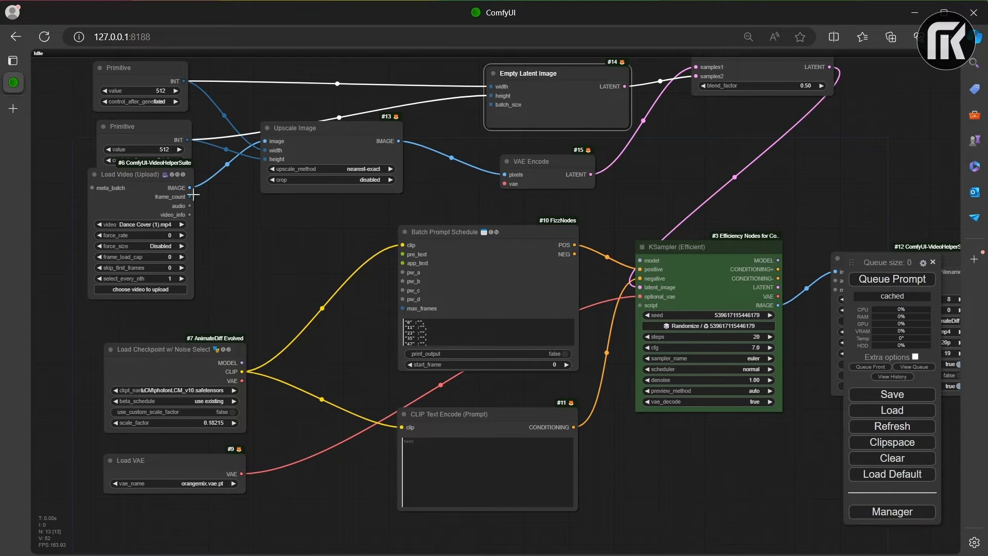
{"action": "left_click_drag", "start_coordinate": [193, 197], "coordinate": [491, 104]}
{"action": "left_click_drag", "start_coordinate": [189, 197], "coordinate": [404, 309]}
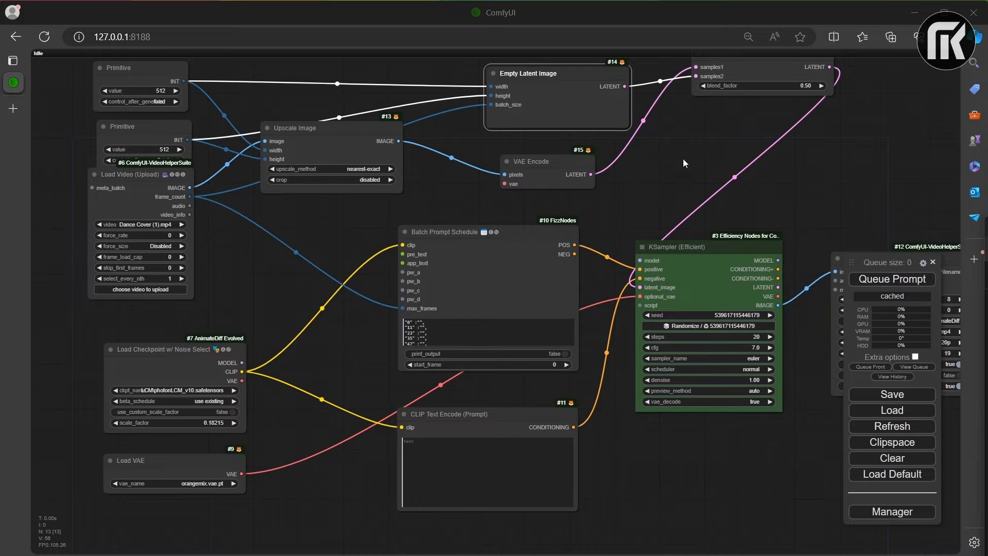
Step: Add an AnimateDiff Loader [Legacy] node from Animate Diff's Gen1 nodes in an empty area of the canvas
{"action": "left_click_drag", "start_coordinate": [687, 153], "coordinate": [499, 343]}
{"action": "left_click_drag", "start_coordinate": [398, 174], "coordinate": [465, 370]}
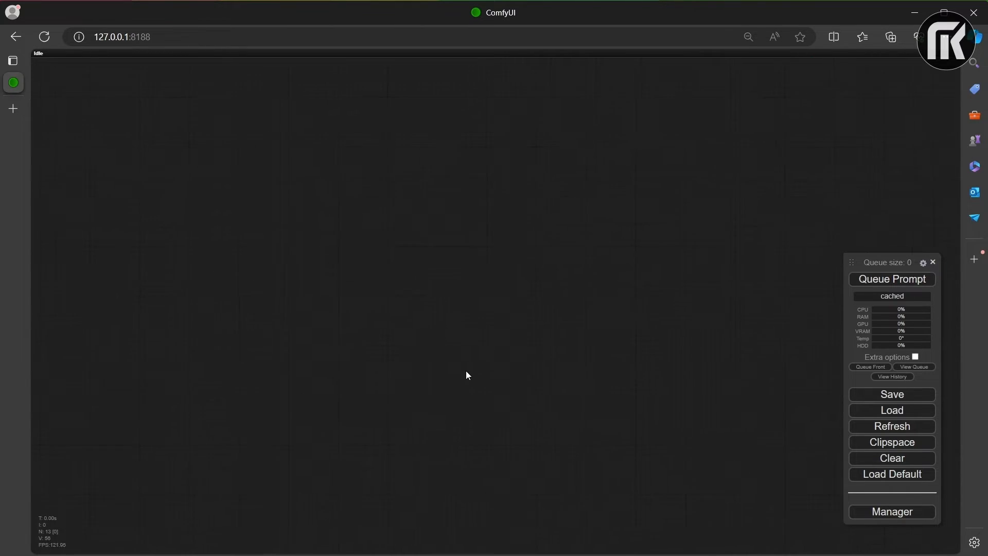
{"action": "right_click", "coordinate": [342, 174]}
{"action": "left_click", "coordinate": [391, 178]}
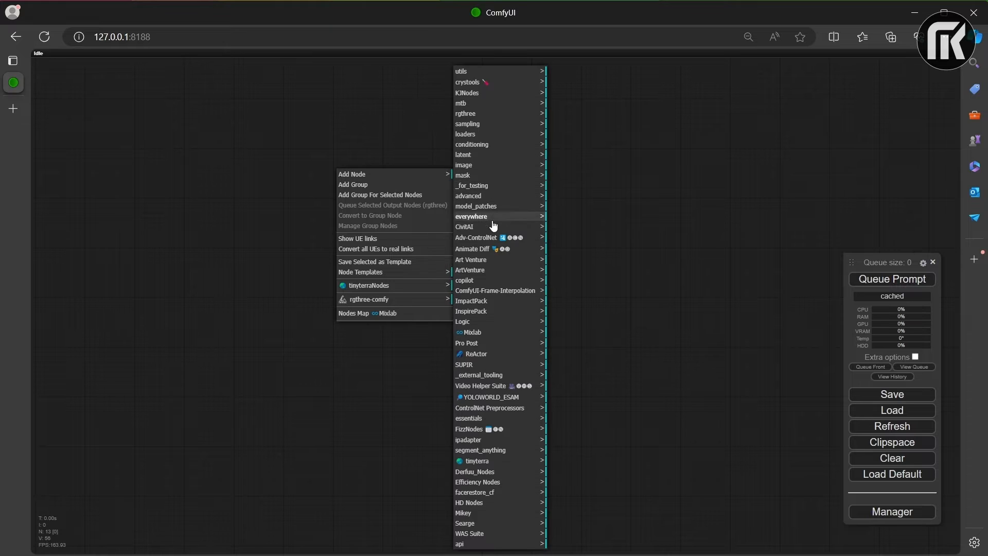
{"action": "left_click", "coordinate": [476, 238]}
{"action": "left_click", "coordinate": [487, 249]}
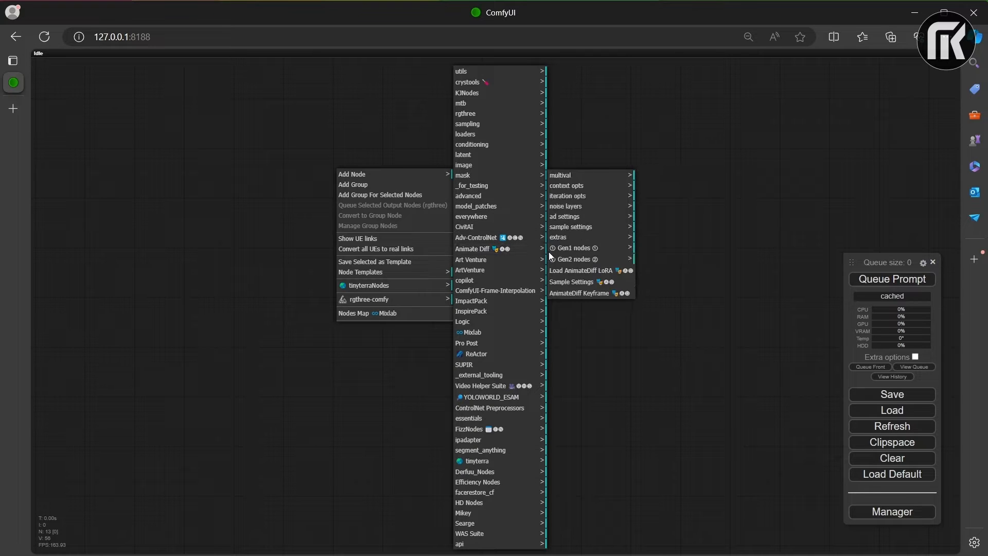
{"action": "left_click", "coordinate": [611, 261]}
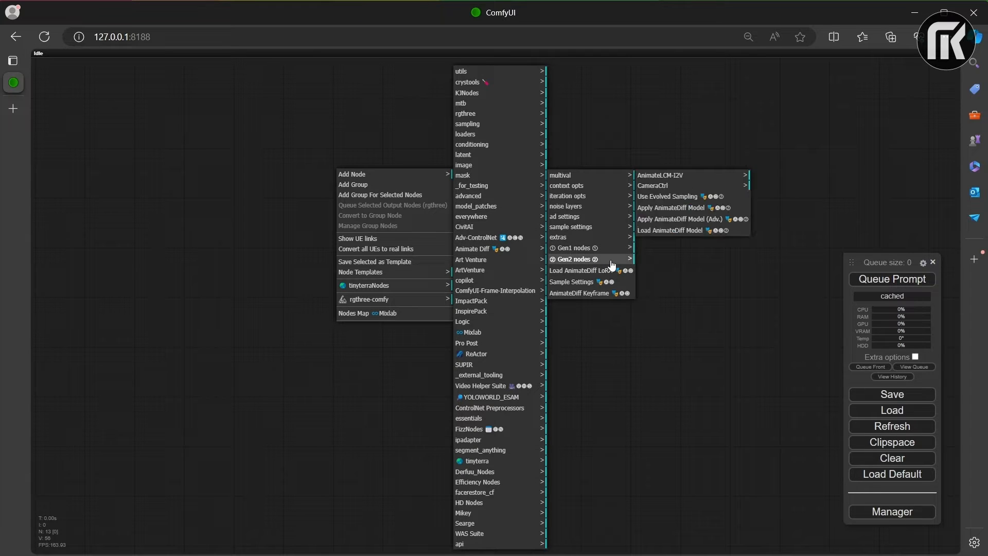
{"action": "left_click", "coordinate": [606, 249]}
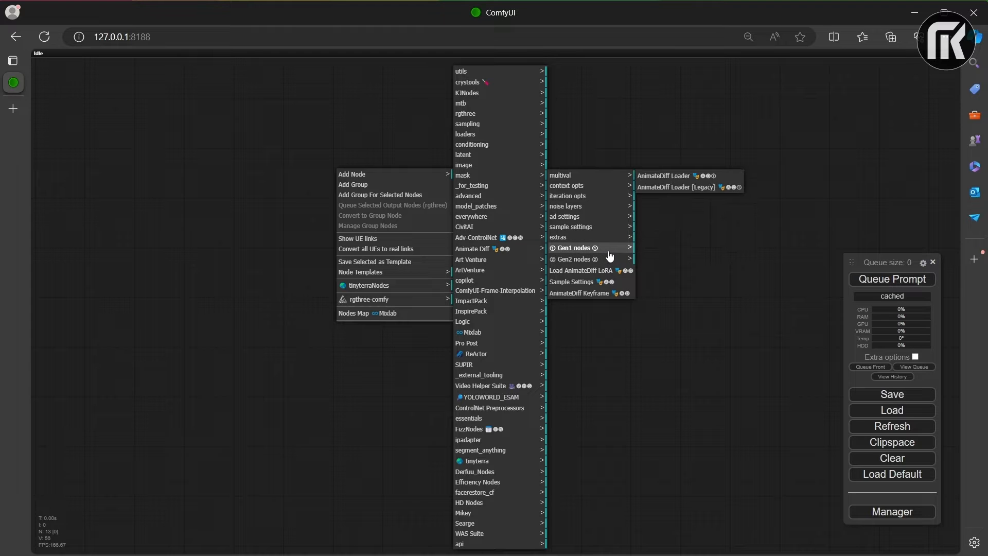
{"action": "left_click", "coordinate": [687, 188]}
{"action": "left_click_drag", "start_coordinate": [432, 170], "coordinate": [500, 291]}
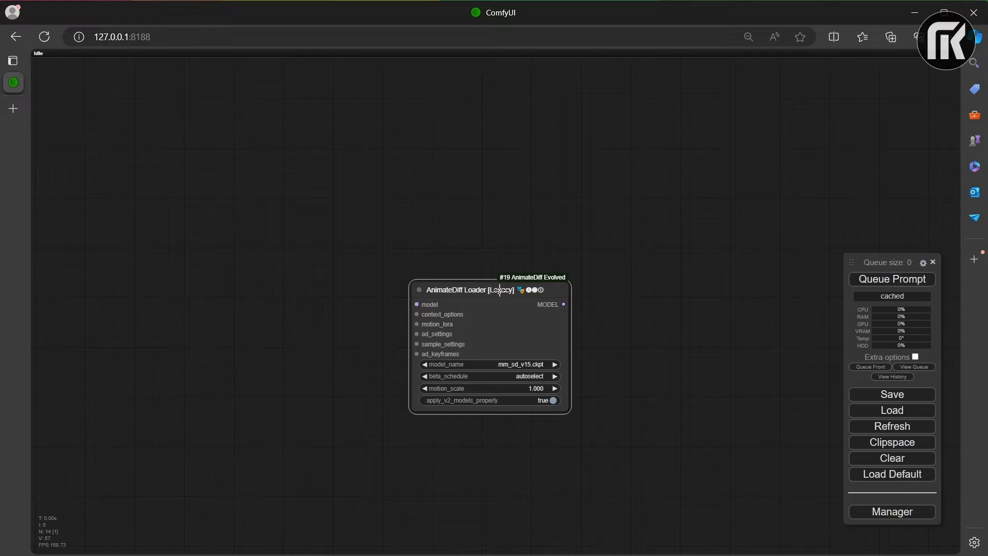
Step: Add a Context Options Looped Uniform node from Animate Diff's context opts above and beside the AnimateDiff Loader
{"action": "right_click", "coordinate": [234, 164]}
{"action": "left_click", "coordinate": [268, 168]}
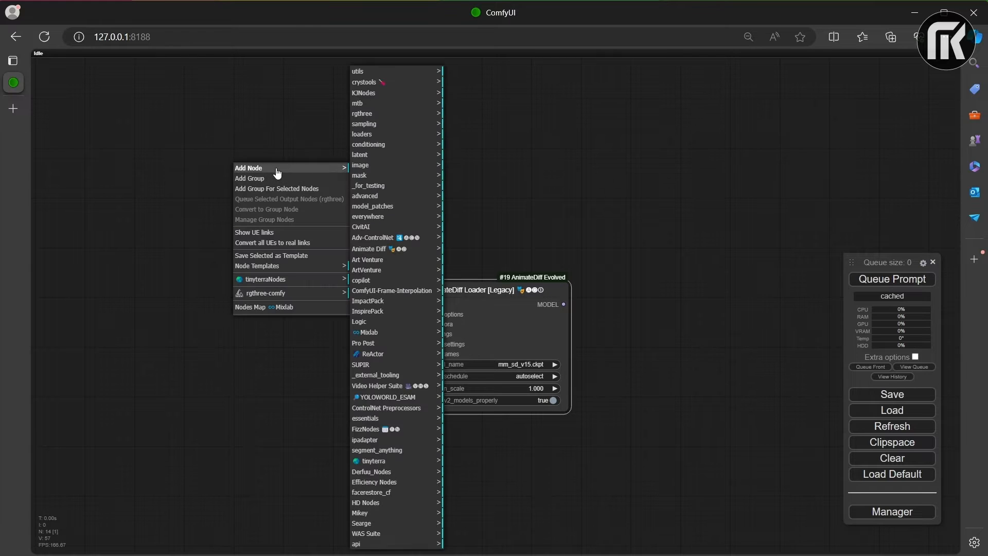
{"action": "left_click", "coordinate": [386, 249]}
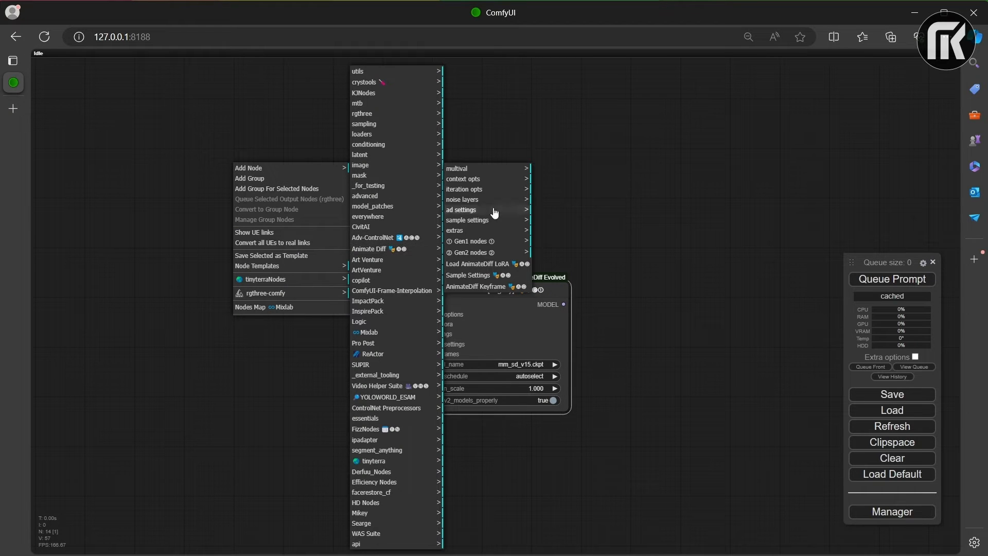
{"action": "left_click", "coordinate": [490, 179]}
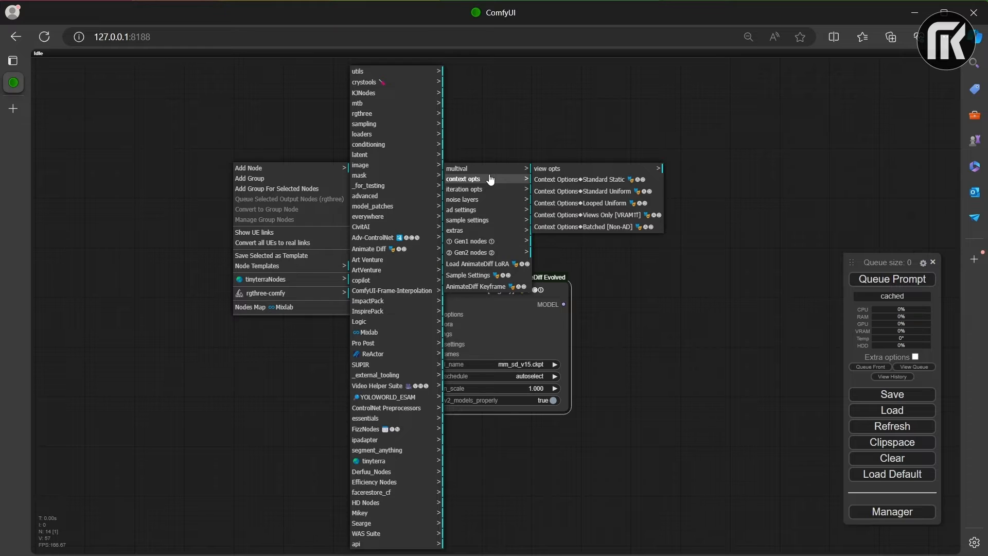
{"action": "left_click", "coordinate": [618, 203]}
{"action": "left_click_drag", "start_coordinate": [337, 160], "coordinate": [252, 156]}
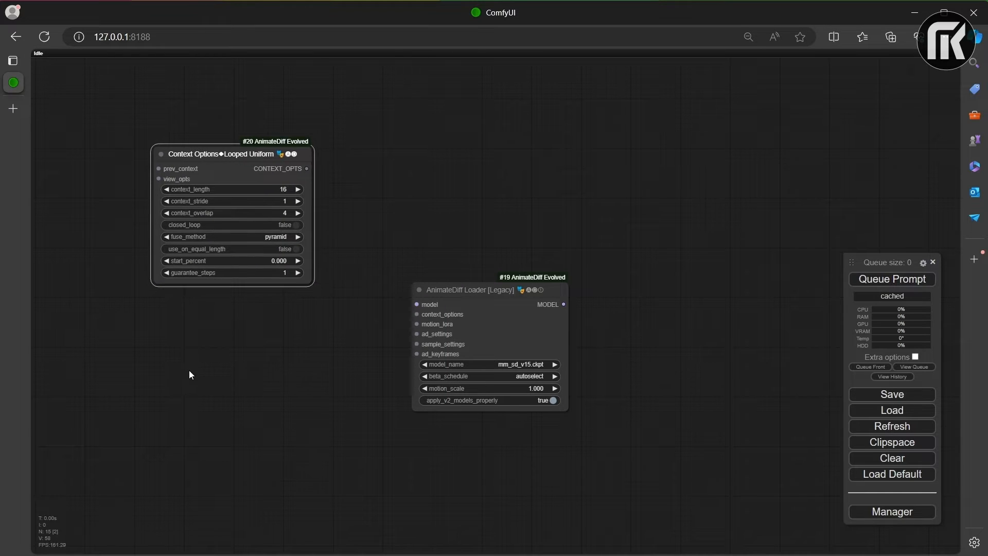
Step: Add a Load AnimateDiff LoRA node below Context Options and place a duplicate of it alongside
{"action": "right_click", "coordinate": [190, 370]}
{"action": "left_click", "coordinate": [255, 371]}
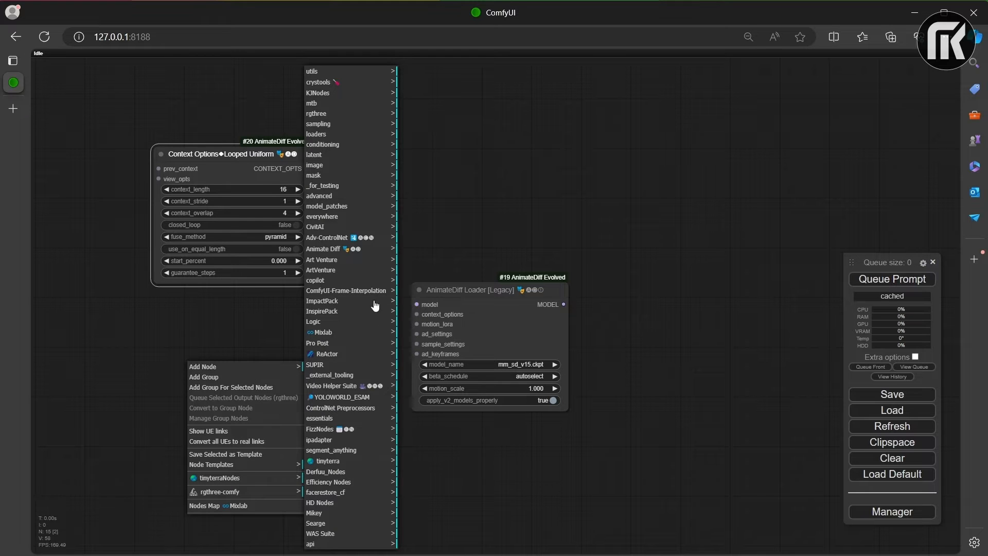
{"action": "left_click", "coordinate": [326, 250]}
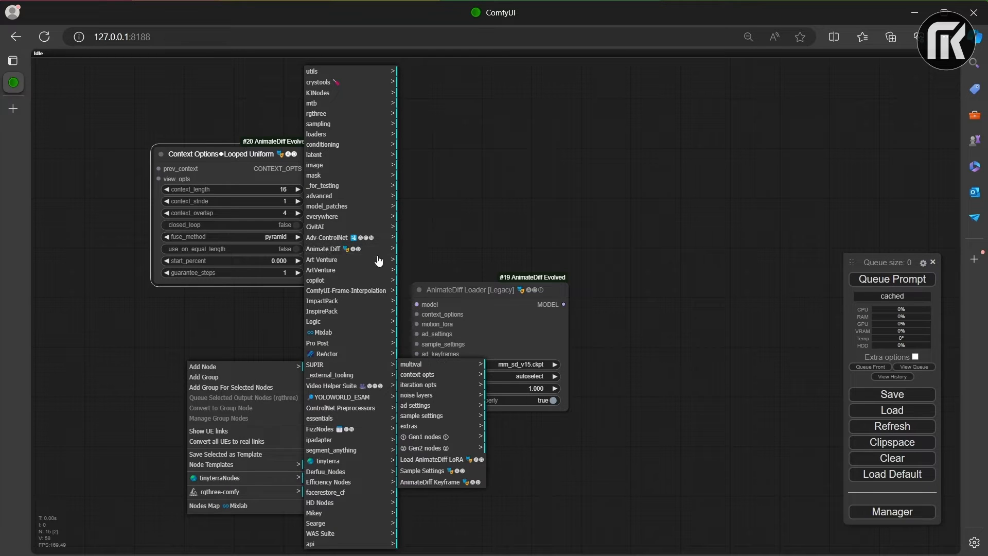
{"action": "left_click", "coordinate": [433, 459]}
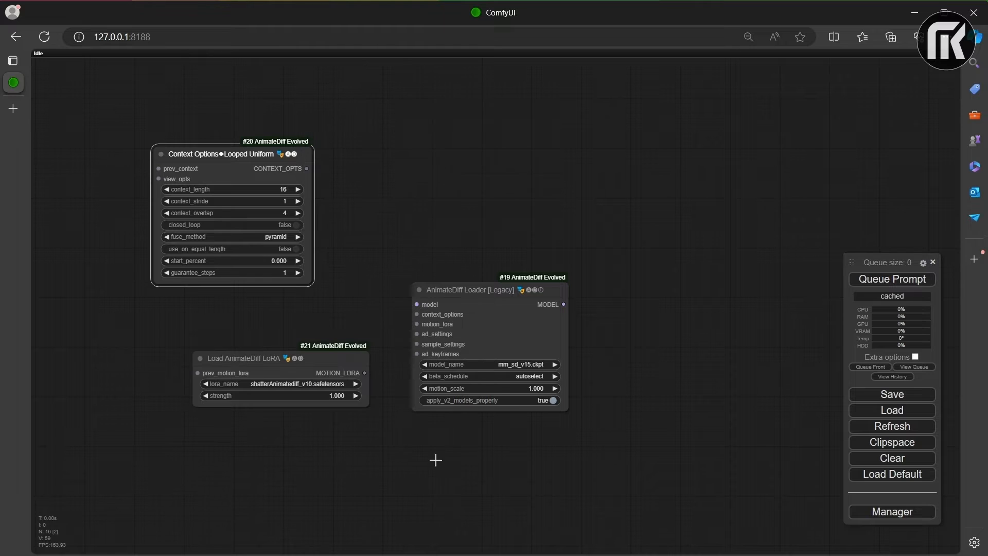
{"action": "left_click_drag", "start_coordinate": [315, 358], "coordinate": [158, 443]}
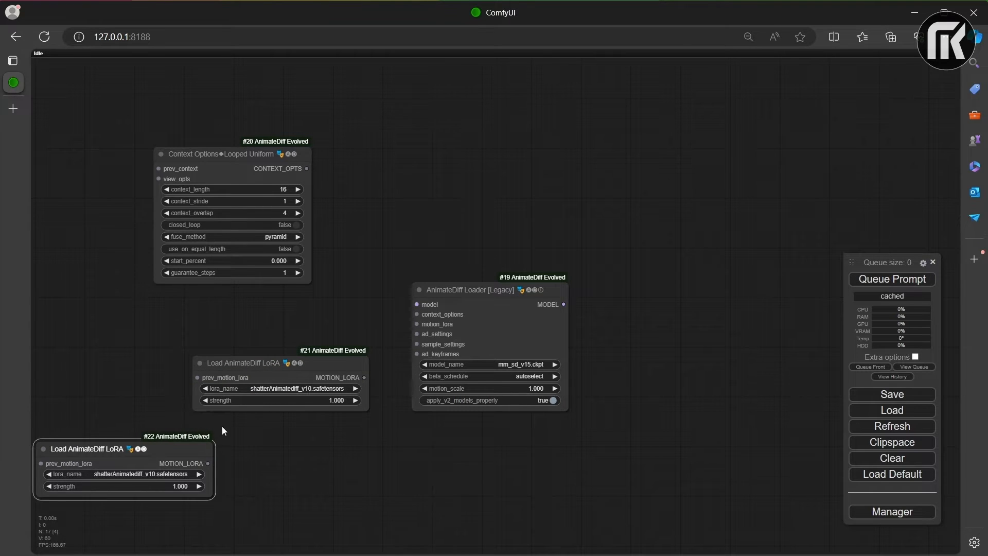
{"action": "left_click_drag", "start_coordinate": [223, 430], "coordinate": [367, 423]}
{"action": "left_click_drag", "start_coordinate": [255, 442], "coordinate": [155, 351]}
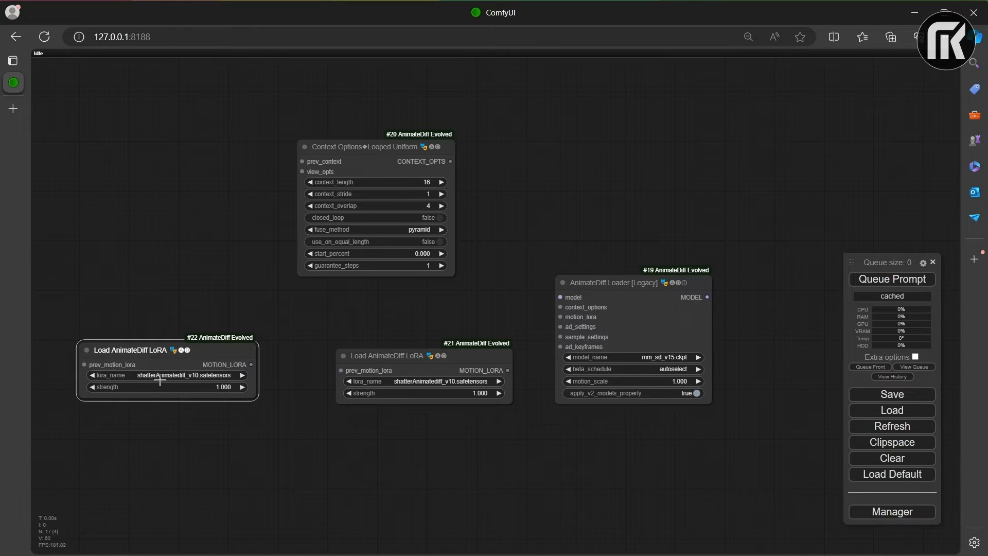
Step: Set the duplicate LoRA node to v2_lora_RollingAnticlockwise.ckpt and the original to v2_lora_ZoomOut.ckpt, moving the original closer to the duplicate
{"action": "left_click", "coordinate": [160, 379]}
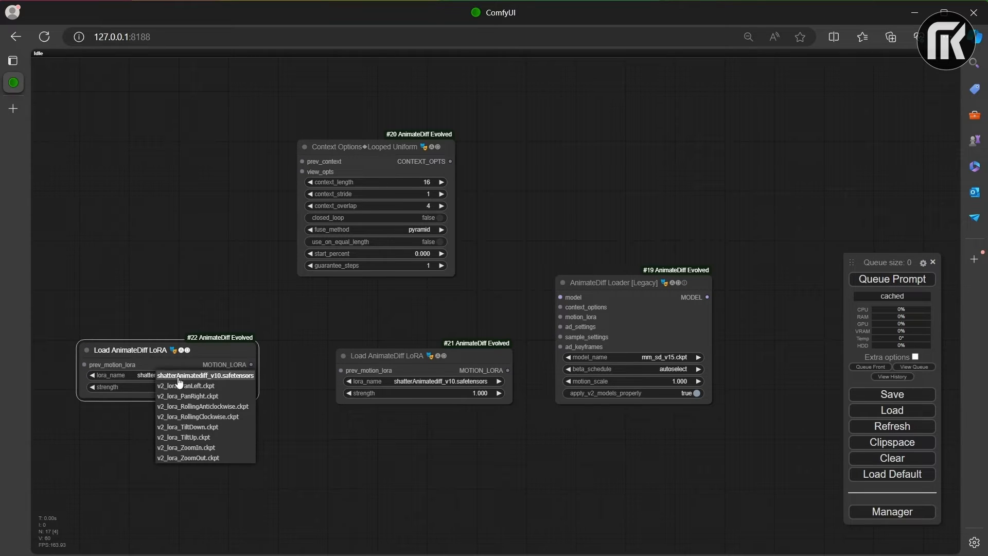
{"action": "left_click", "coordinate": [208, 407]}
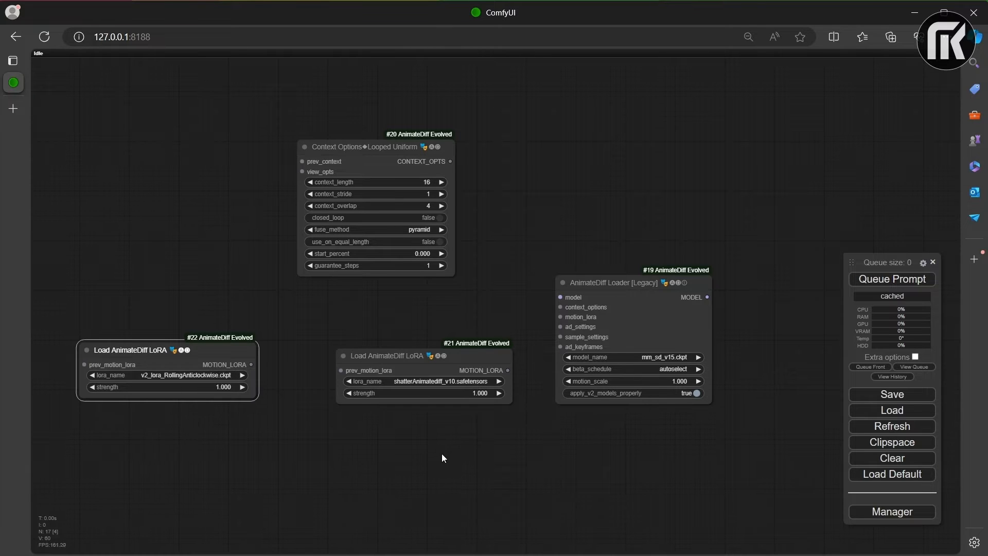
{"action": "left_click", "coordinate": [420, 382]}
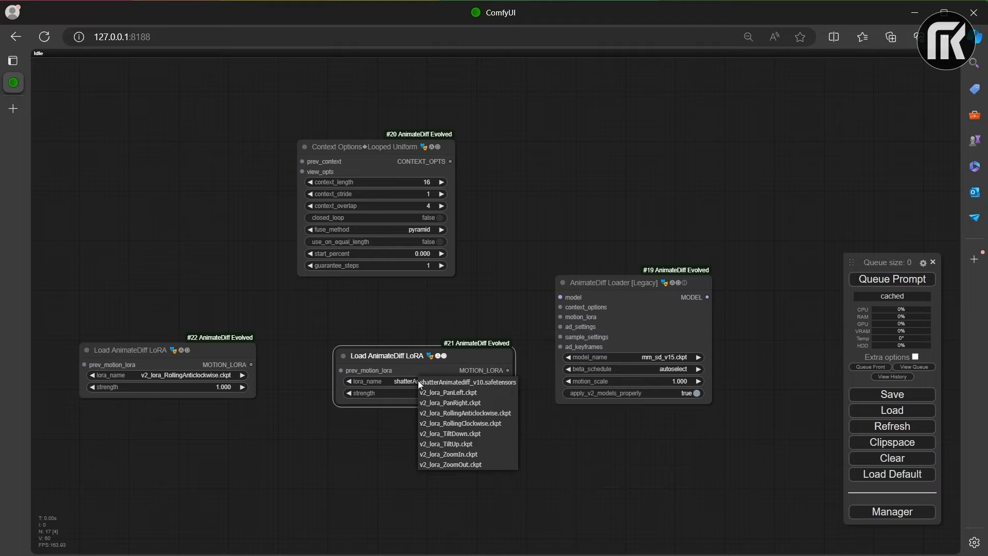
{"action": "left_click", "coordinate": [450, 464]}
{"action": "left_click_drag", "start_coordinate": [435, 351], "coordinate": [403, 334]}
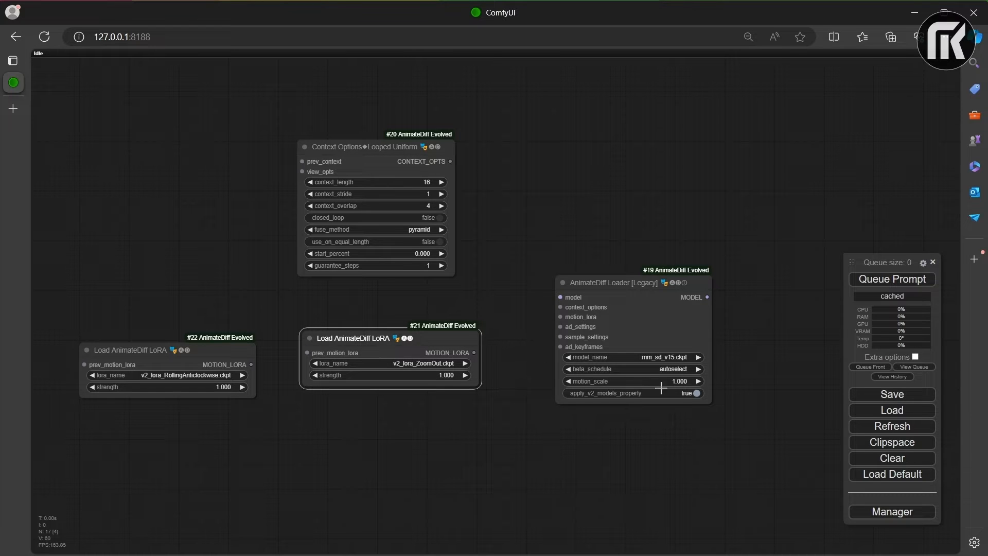
Step: Search the nodes for "free" and add a FreeU_V2 node beside the AnimateDiff Loader
{"action": "left_click_drag", "start_coordinate": [733, 359], "coordinate": [493, 313]}
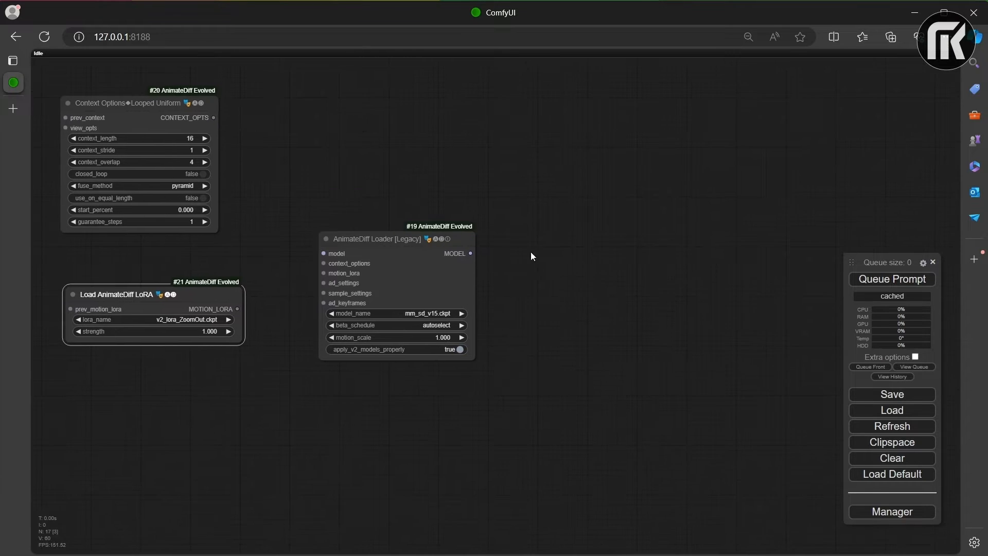
{"action": "double_click", "coordinate": [530, 251]}
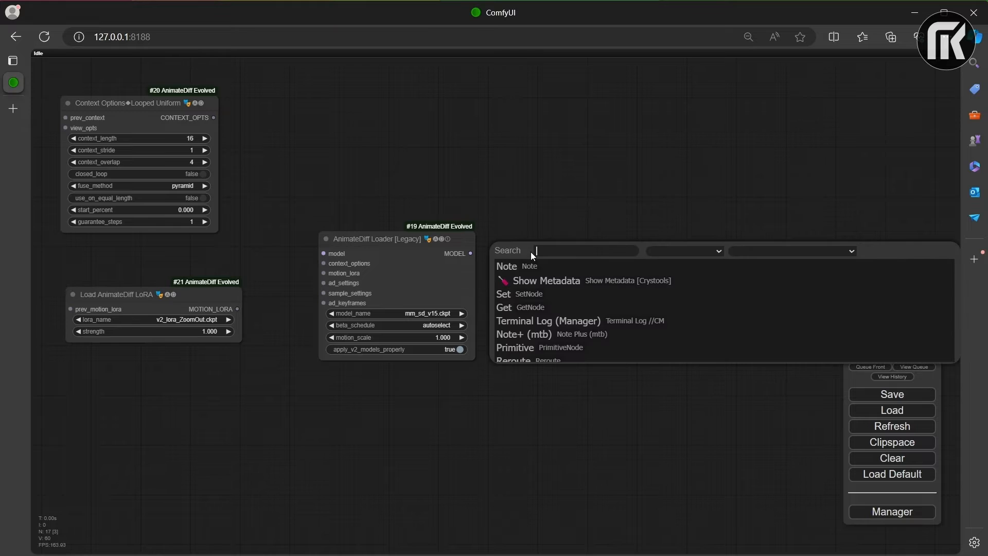
{"action": "double_click", "coordinate": [530, 222]}
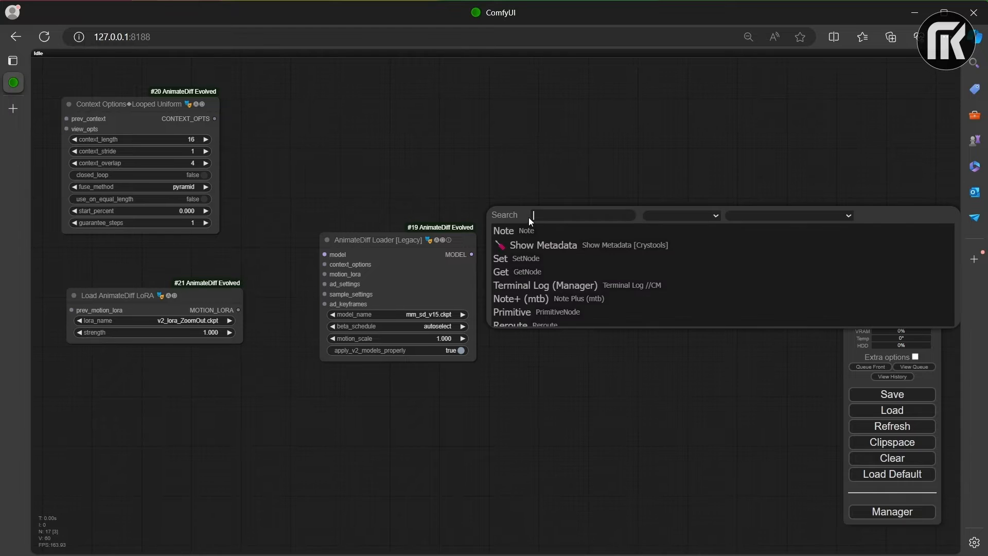
{"action": "type", "text": "free"}
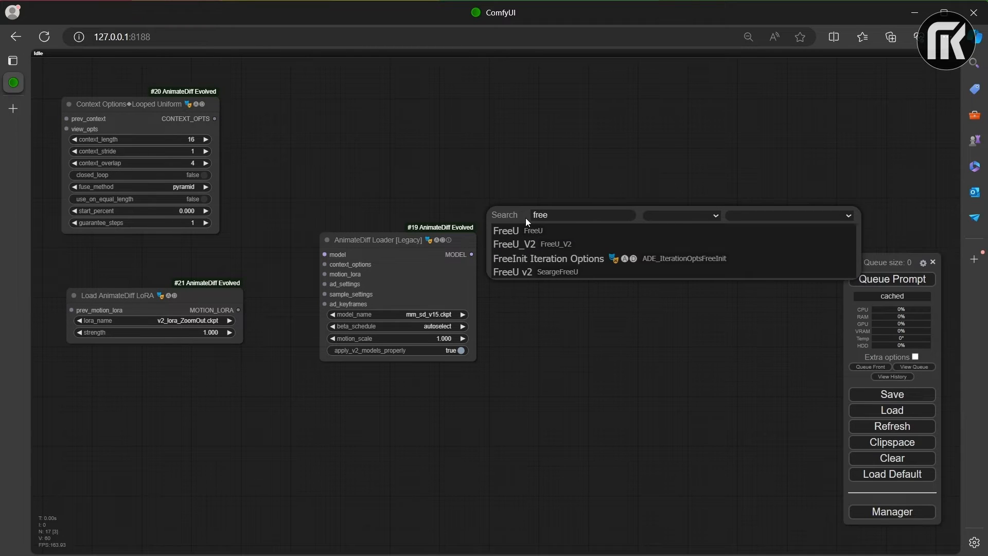
{"action": "left_click", "coordinate": [541, 244]}
{"action": "left_click_drag", "start_coordinate": [611, 207], "coordinate": [606, 244]}
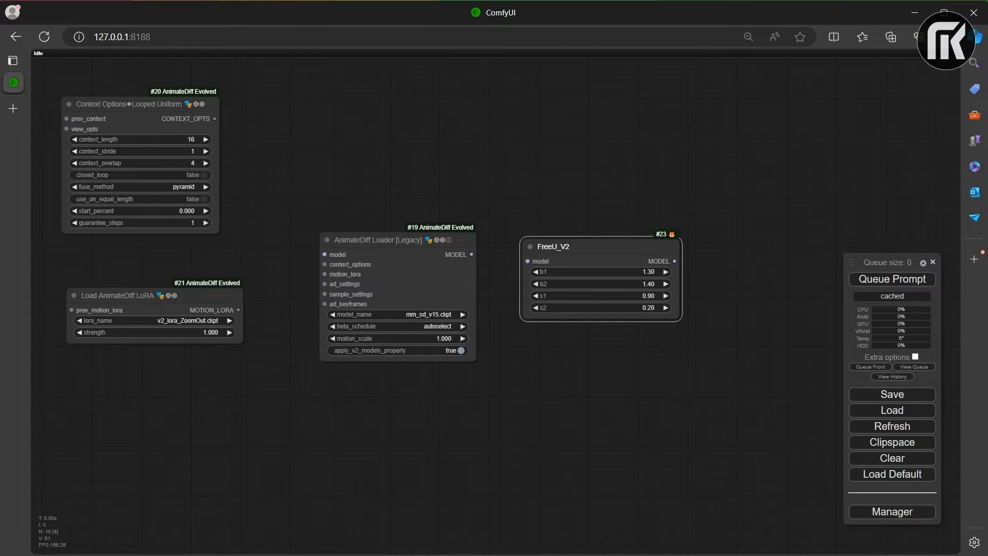
Step: Chain the two LoRA nodes, feed them and Context Options into AnimateDiff Loader's motion_lora and context_options, and connect its MODEL output to FreeU_V2
{"action": "left_click_drag", "start_coordinate": [214, 118], "coordinate": [325, 264]}
{"action": "left_click_drag", "start_coordinate": [238, 309], "coordinate": [324, 274]}
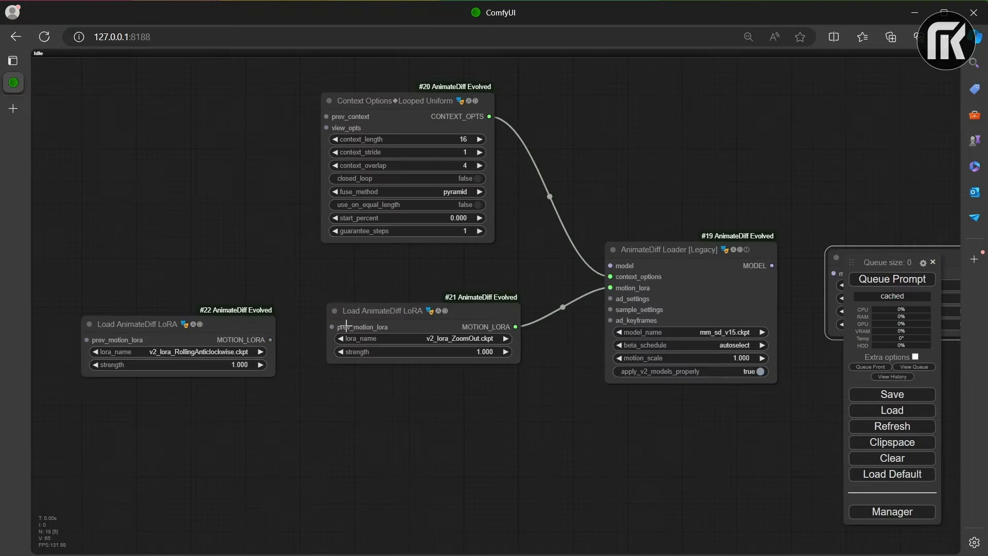
{"action": "left_click_drag", "start_coordinate": [270, 340], "coordinate": [331, 327]}
{"action": "left_click_drag", "start_coordinate": [550, 268], "coordinate": [593, 272]}
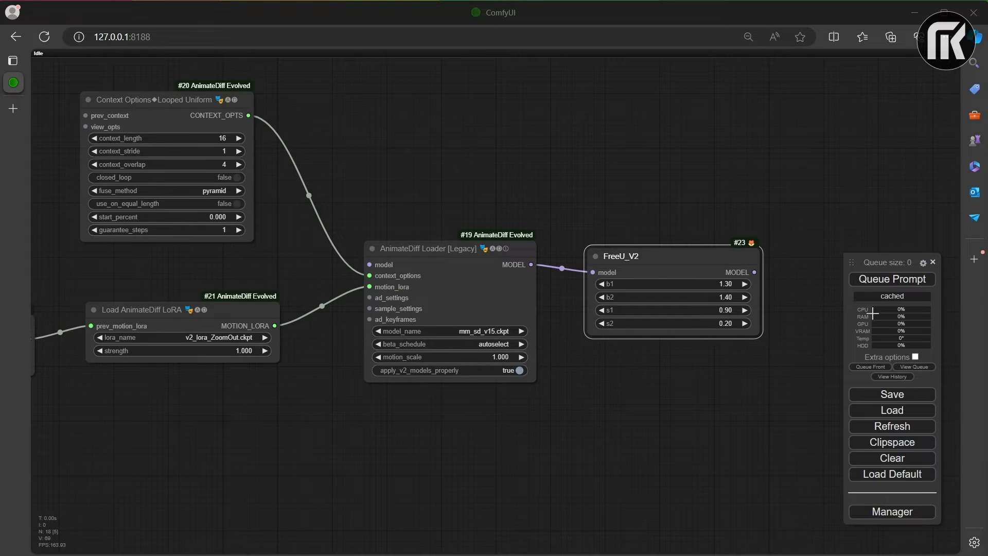
Step: Connect the FreeU_V2 node's MODEL output to the model input of KSampler (Efficient)
{"action": "scroll", "coordinate": [585, 345], "scroll_direction": "down", "scroll_amount": 3}
{"action": "left_click_drag", "start_coordinate": [576, 370], "coordinate": [527, 117]}
{"action": "left_click_drag", "start_coordinate": [604, 94], "coordinate": [604, 122]}
{"action": "left_click_drag", "start_coordinate": [634, 77], "coordinate": [563, 462]}
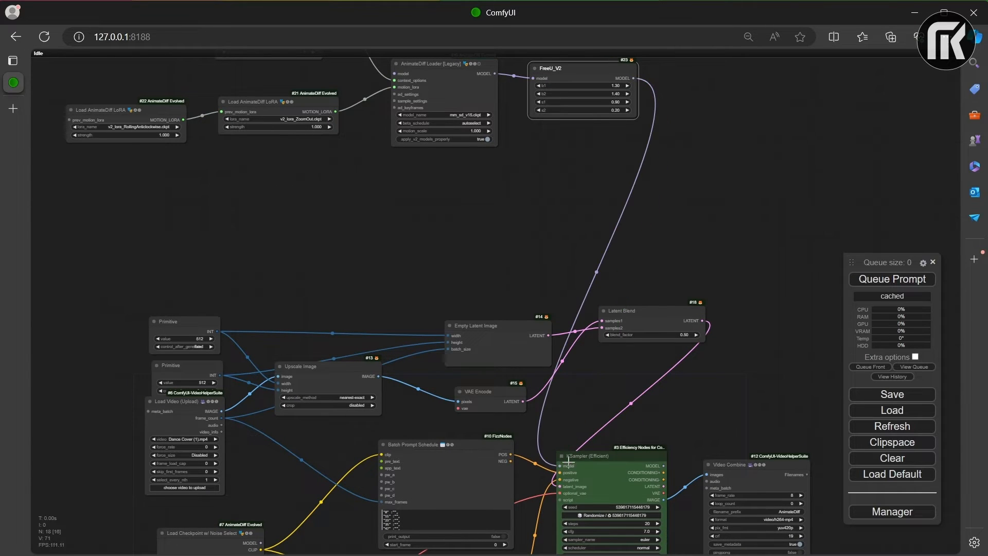
Step: Add an IPAdapter Embeds node in the empty canvas area below the existing workflow and shift it aside to leave room before it
{"action": "scroll", "coordinate": [727, 264], "scroll_direction": "down", "scroll_amount": 5}
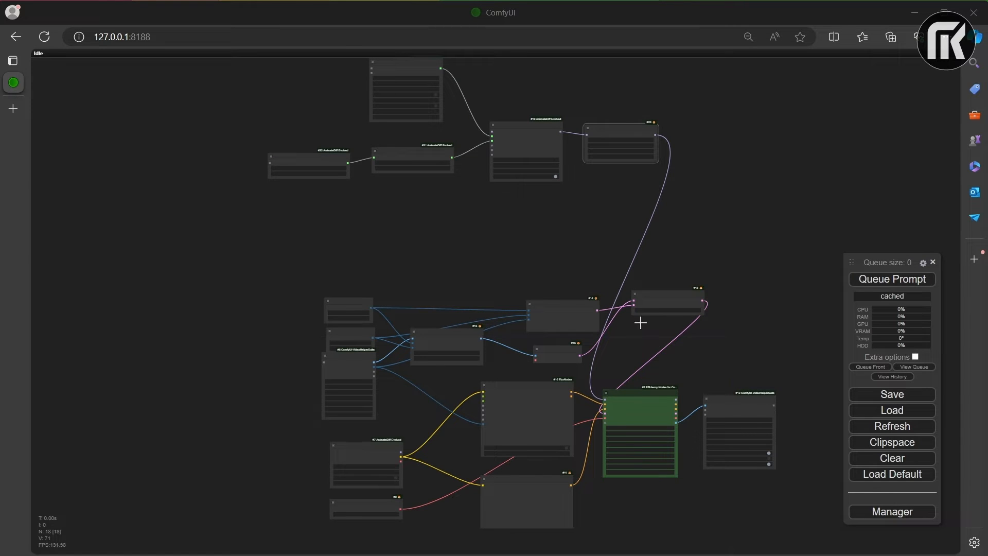
{"action": "left_click_drag", "start_coordinate": [641, 456], "coordinate": [551, 206]}
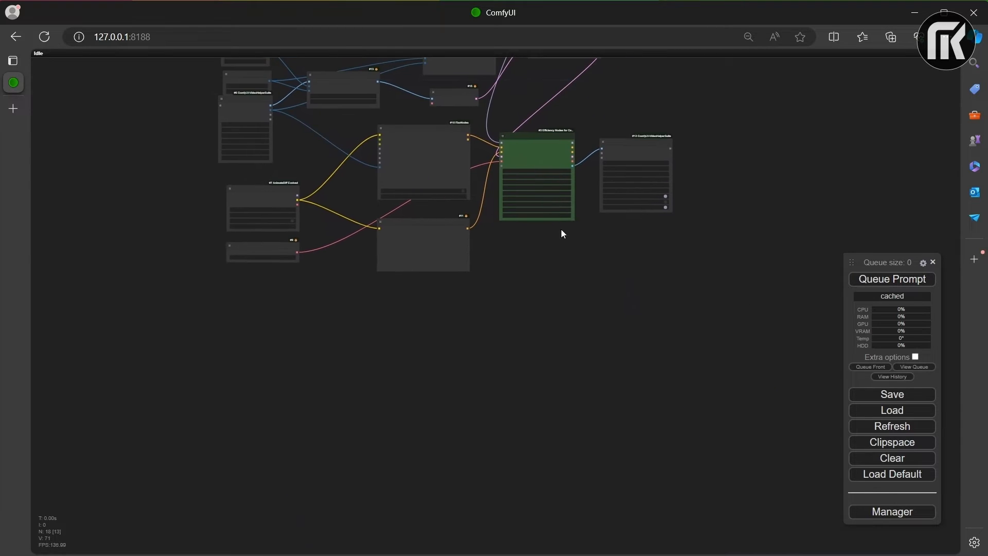
{"action": "left_click_drag", "start_coordinate": [606, 303], "coordinate": [632, 270]}
{"action": "scroll", "coordinate": [612, 319], "scroll_direction": "up", "scroll_amount": 6}
{"action": "left_click_drag", "start_coordinate": [613, 323], "coordinate": [766, 215]}
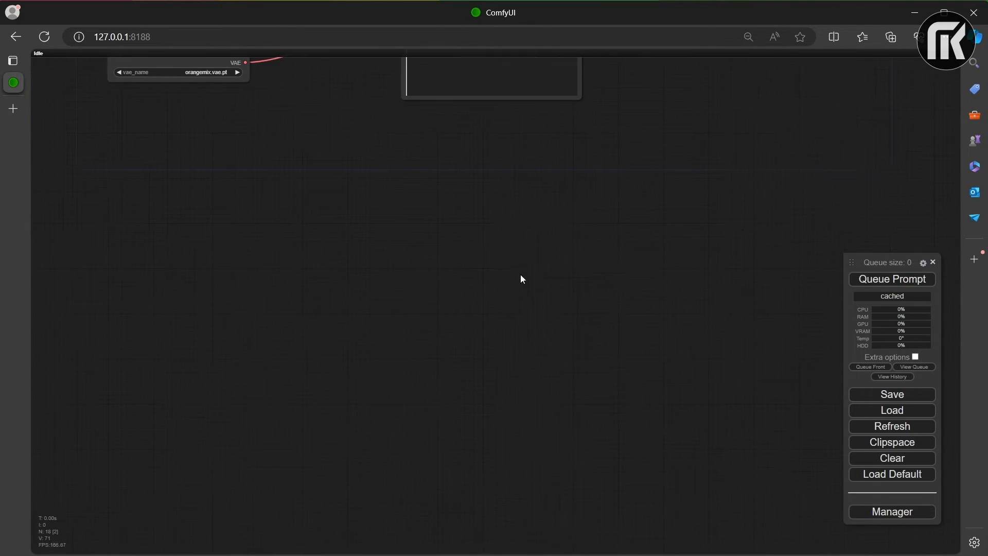
{"action": "left_click_drag", "start_coordinate": [520, 275], "coordinate": [568, 197]}
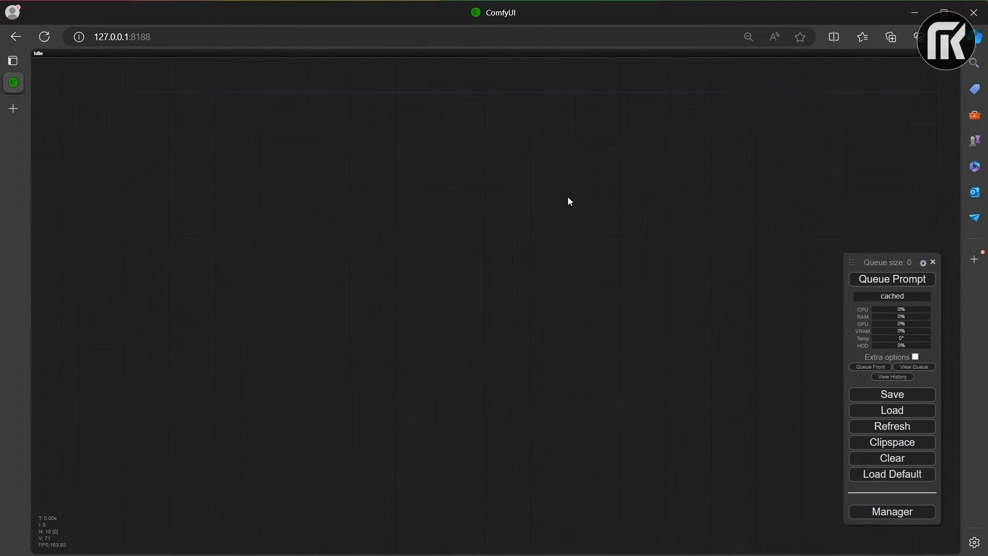
{"action": "right_click", "coordinate": [412, 221]}
{"action": "left_click", "coordinate": [515, 222]}
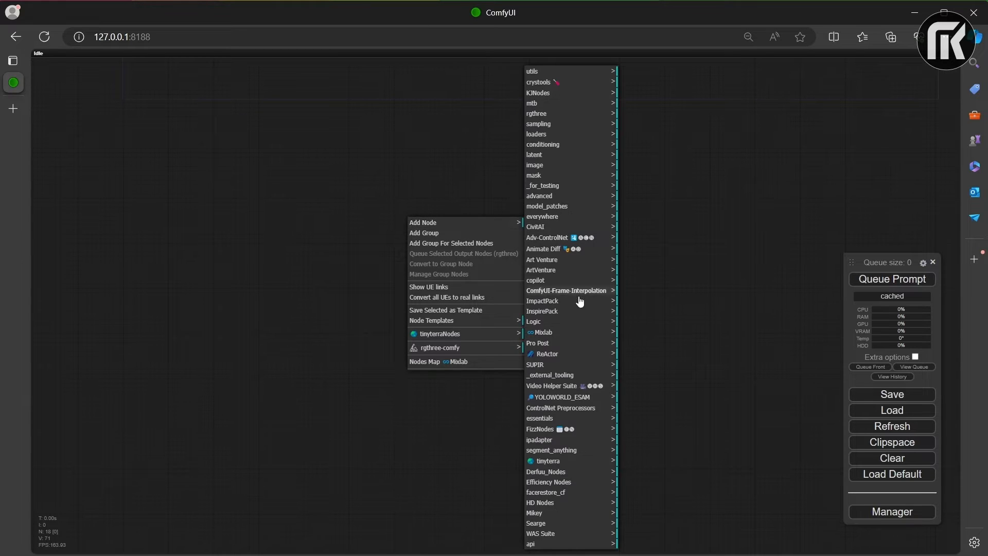
{"action": "left_click", "coordinate": [558, 440]}
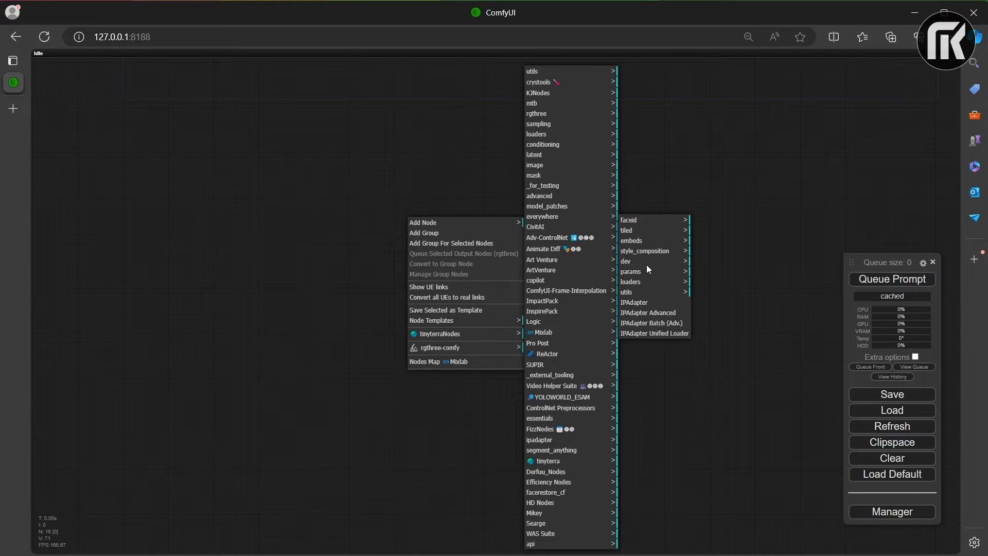
{"action": "left_click", "coordinate": [646, 241]}
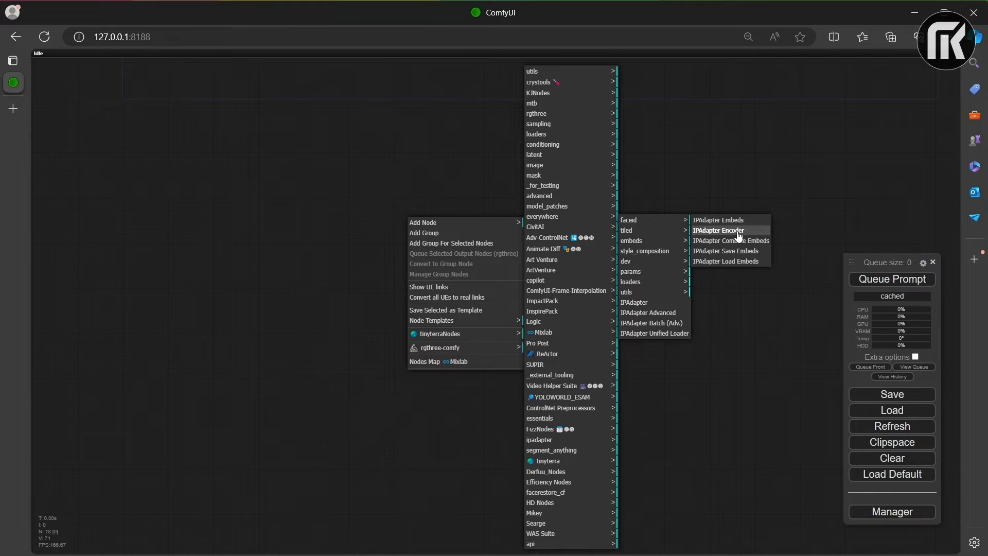
{"action": "left_click", "coordinate": [720, 220]}
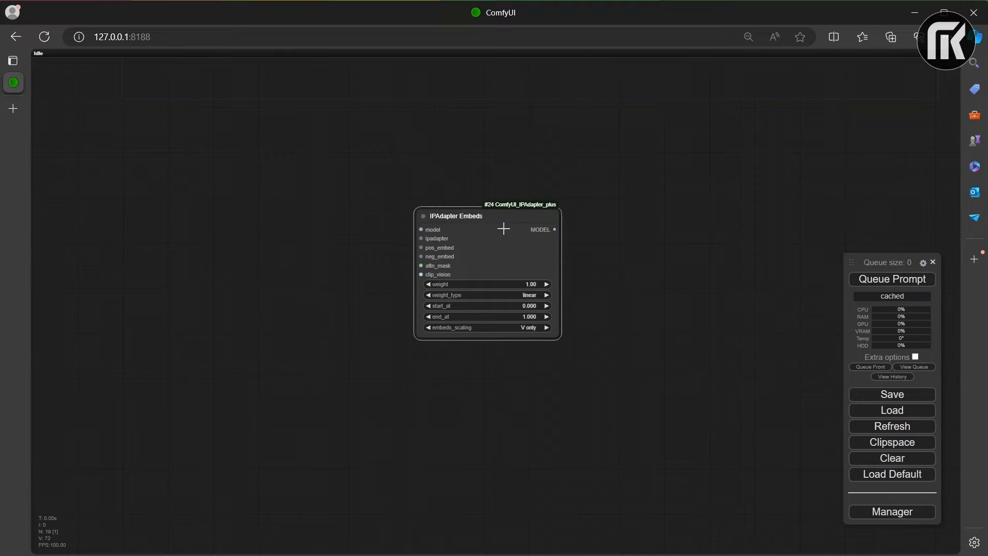
{"action": "left_click_drag", "start_coordinate": [502, 227], "coordinate": [621, 281]}
Step: Add an IPAdapter Combine Embeds node and place it just before the IPAdapter Embeds node
{"action": "right_click", "coordinate": [270, 190]}
{"action": "left_click", "coordinate": [322, 193]}
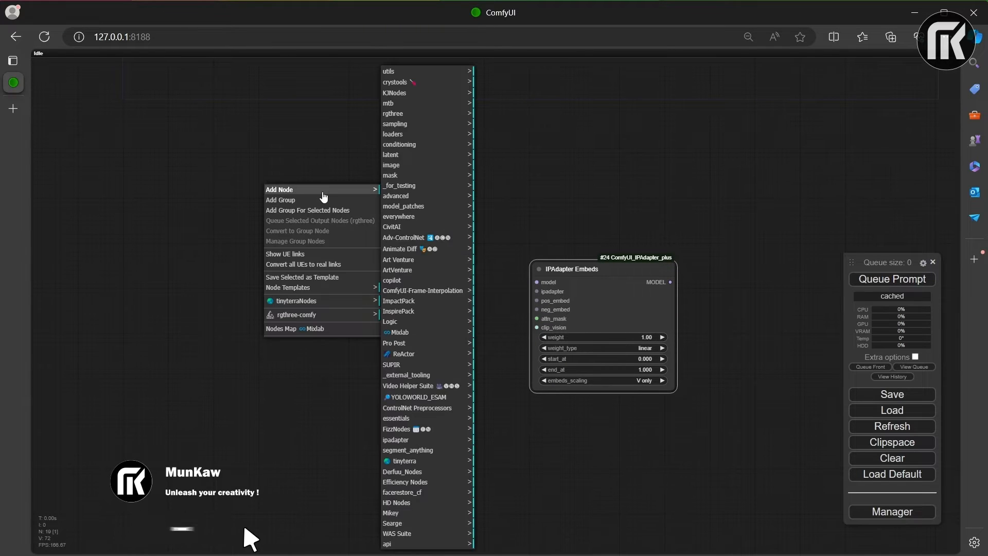
{"action": "left_click", "coordinate": [419, 440]}
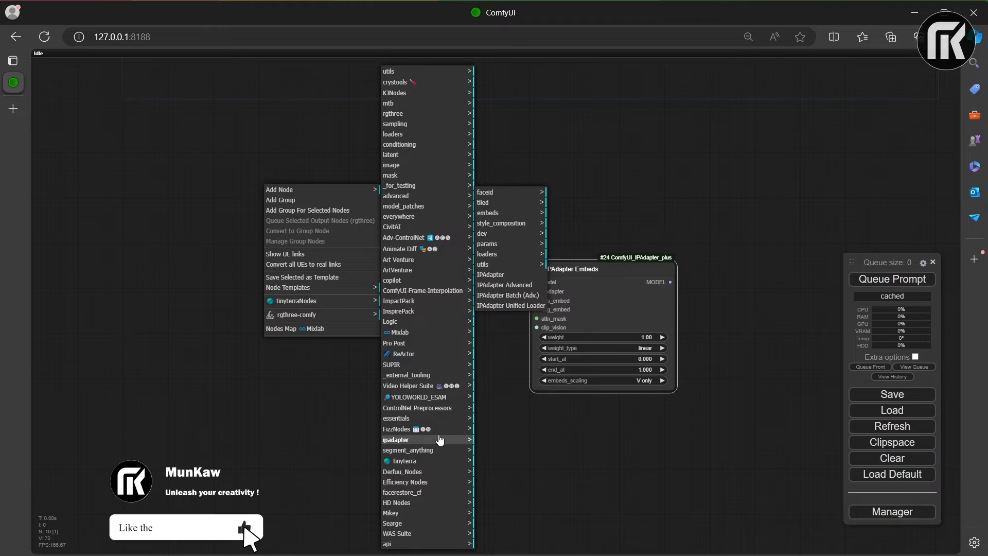
{"action": "left_click", "coordinate": [495, 213]}
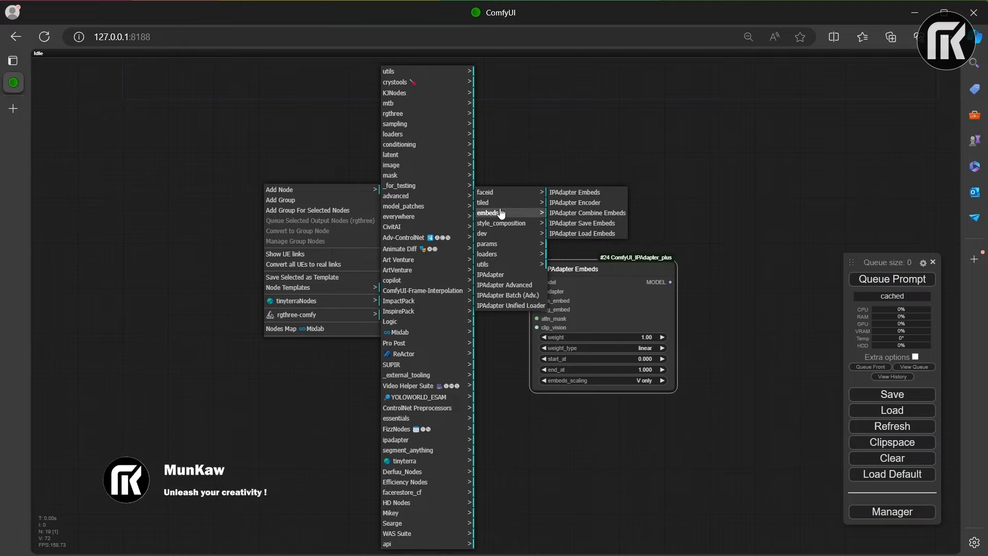
{"action": "left_click", "coordinate": [580, 213]}
{"action": "left_click_drag", "start_coordinate": [360, 184], "coordinate": [416, 285]}
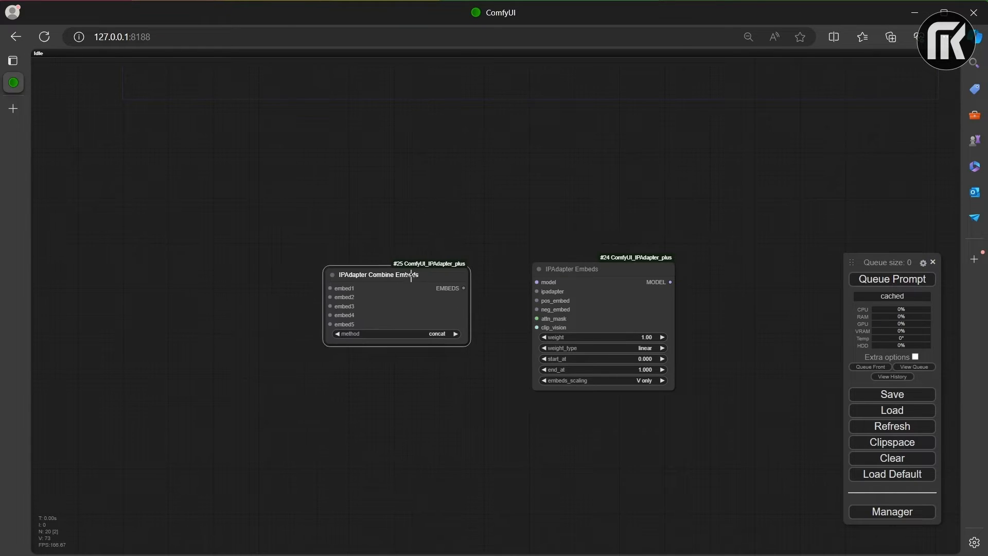
Step: Add an IPAdapter Encoder node and place it above and ahead of the IPAdapter Combine Embeds node
{"action": "right_click", "coordinate": [193, 184]}
{"action": "left_click", "coordinate": [221, 184]}
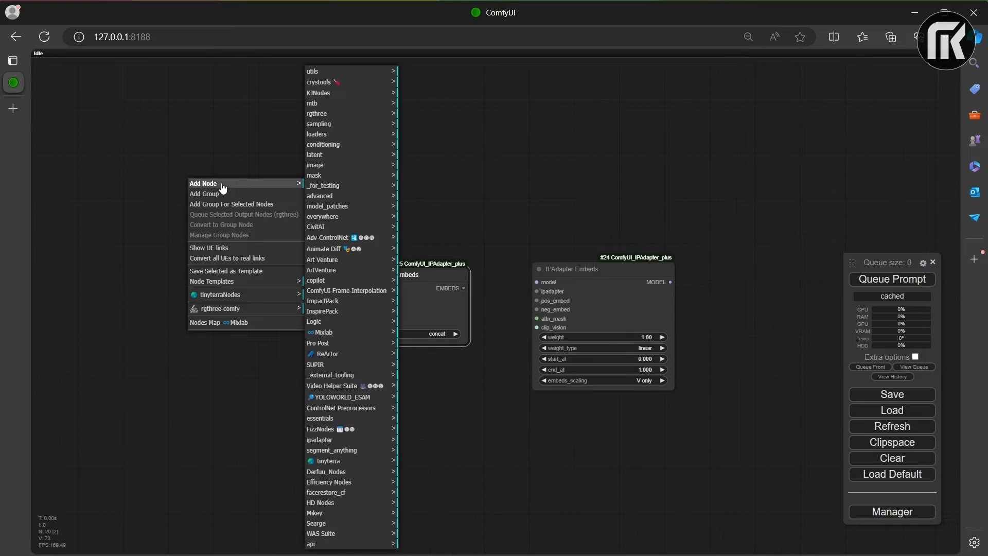
{"action": "left_click", "coordinate": [336, 441]}
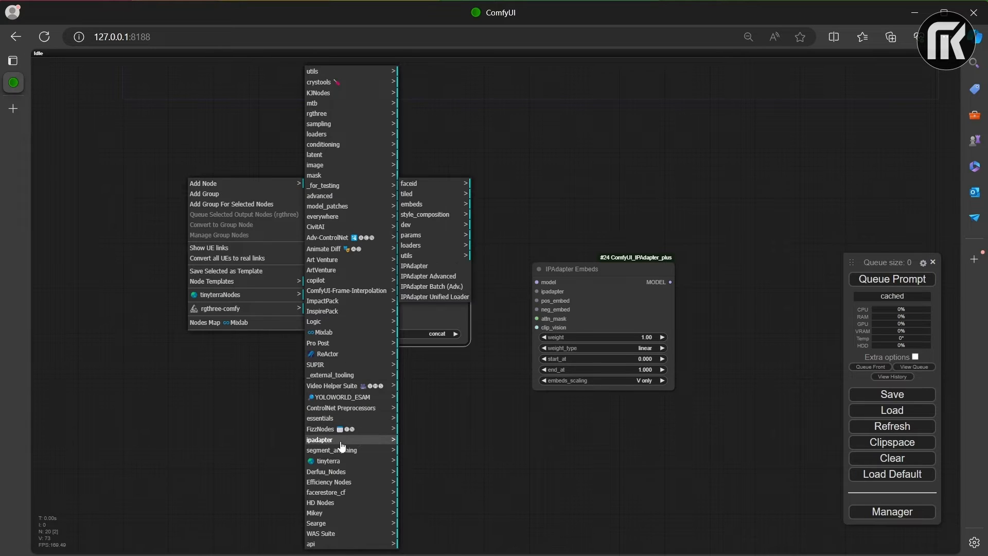
{"action": "left_click", "coordinate": [435, 204]}
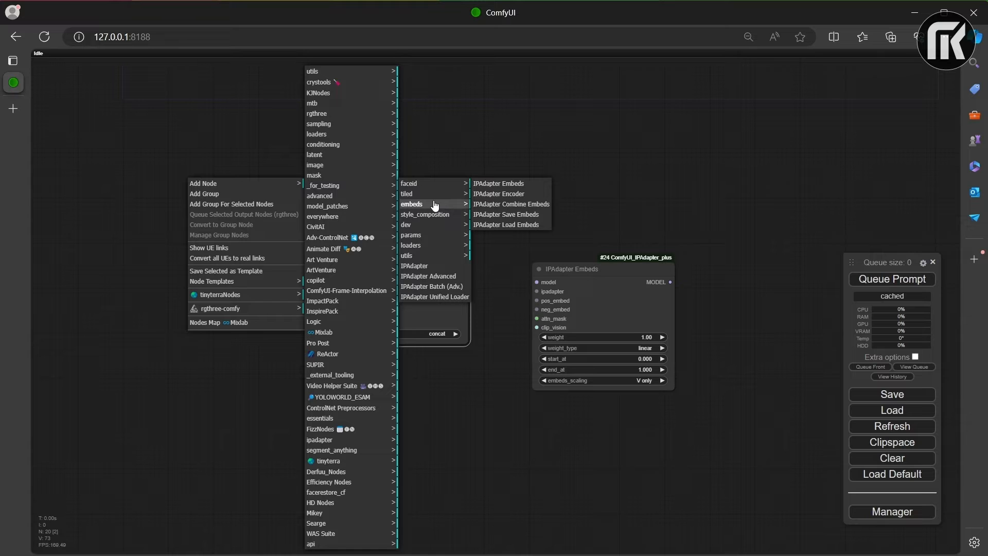
{"action": "left_click", "coordinate": [502, 196]}
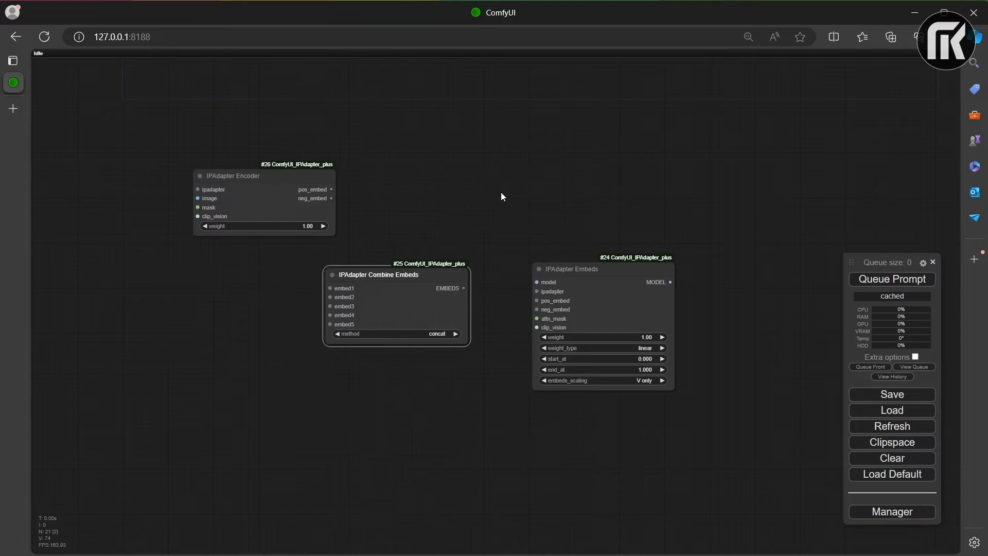
{"action": "left_click_drag", "start_coordinate": [278, 175], "coordinate": [245, 173]}
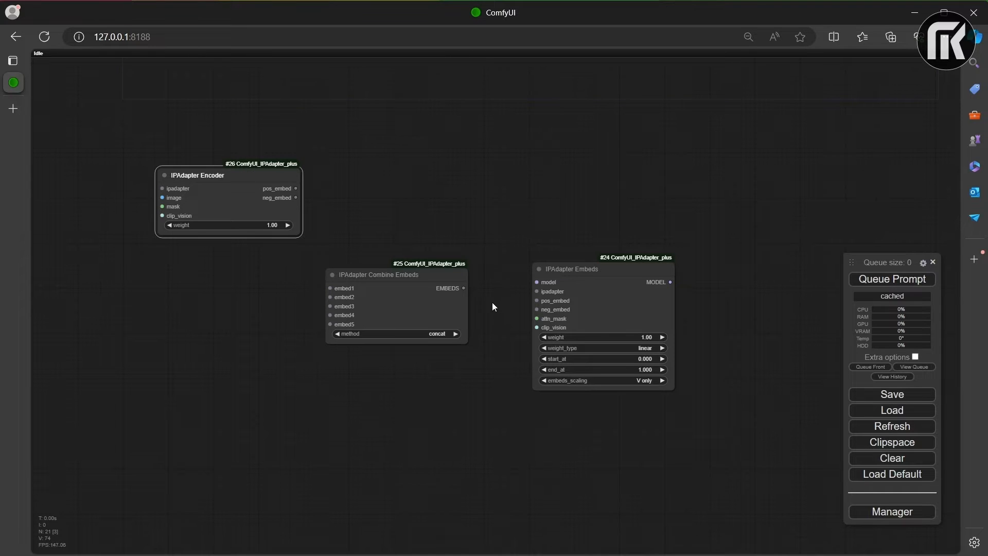
Step: Add an IPAdapter Model Loader node and place it ahead of the IPAdapter Encoder node
{"action": "left_click_drag", "start_coordinate": [384, 223], "coordinate": [522, 250]}
{"action": "right_click", "coordinate": [237, 272]}
{"action": "left_click", "coordinate": [332, 278]}
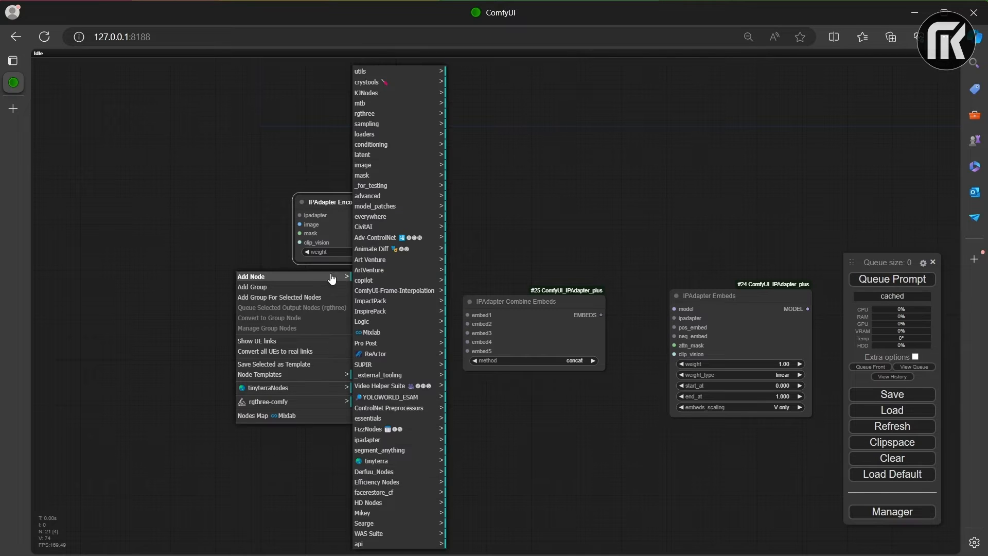
{"action": "left_click", "coordinate": [376, 440]}
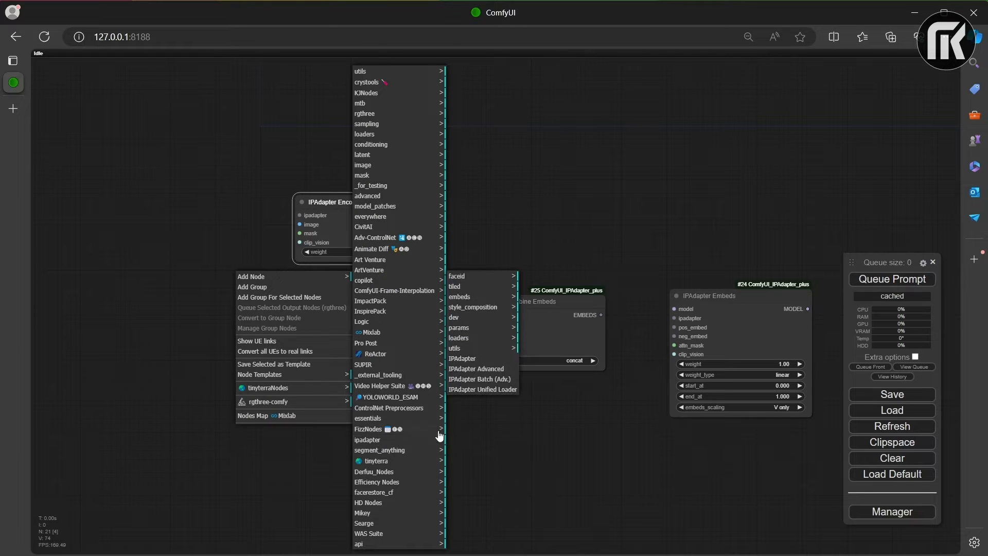
{"action": "left_click", "coordinate": [478, 339]}
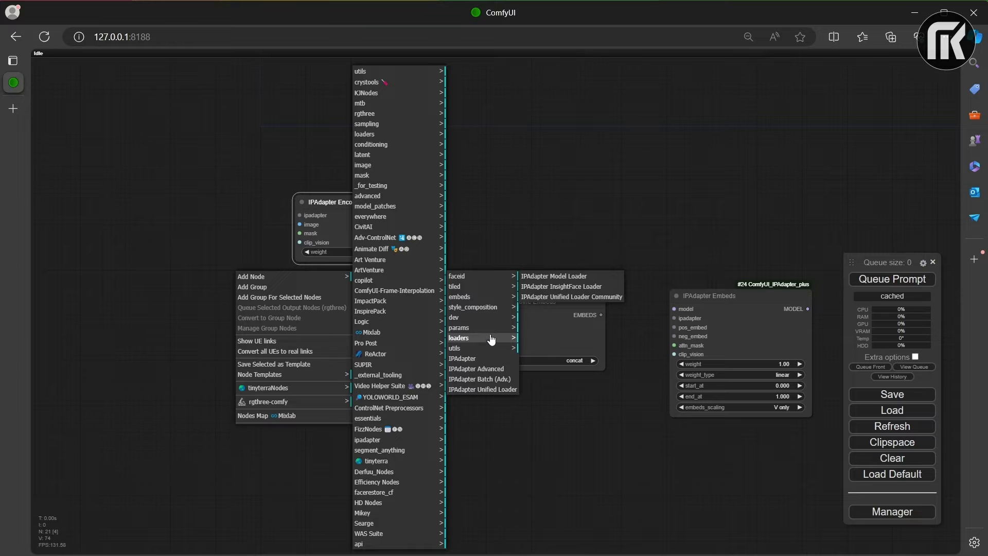
{"action": "left_click", "coordinate": [562, 282]}
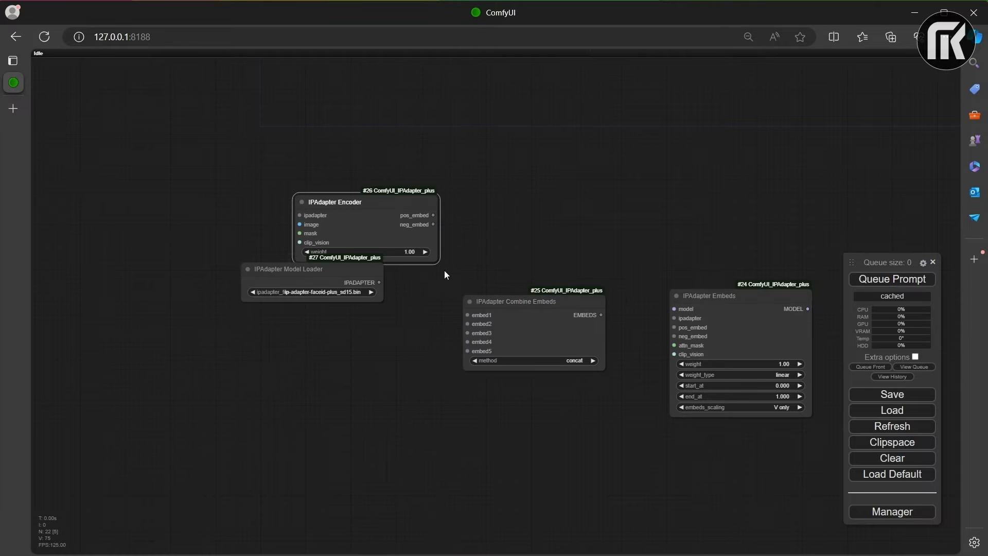
{"action": "left_click_drag", "start_coordinate": [335, 271], "coordinate": [194, 176]}
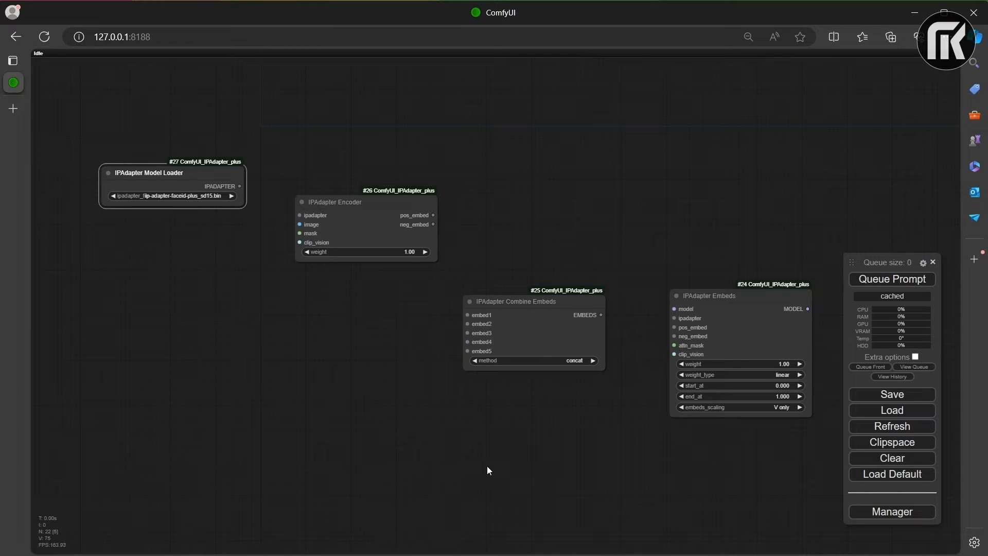
Step: Search the nodes for "prep image" and add a Prep Image For ClipVision node below the IPAdapter Model Loader
{"action": "double_click", "coordinate": [214, 355]}
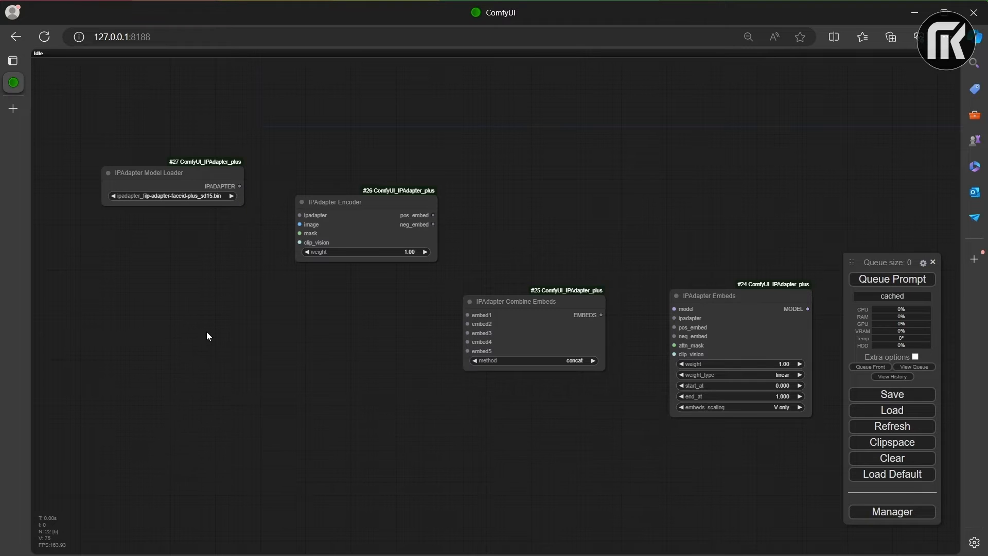
{"action": "double_click", "coordinate": [207, 333]}
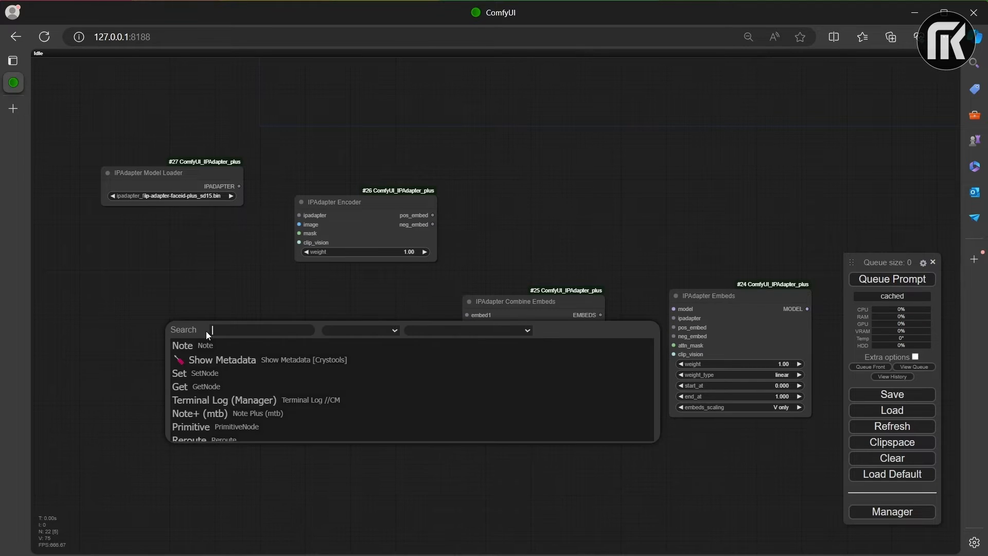
{"action": "type", "text": "prep"}
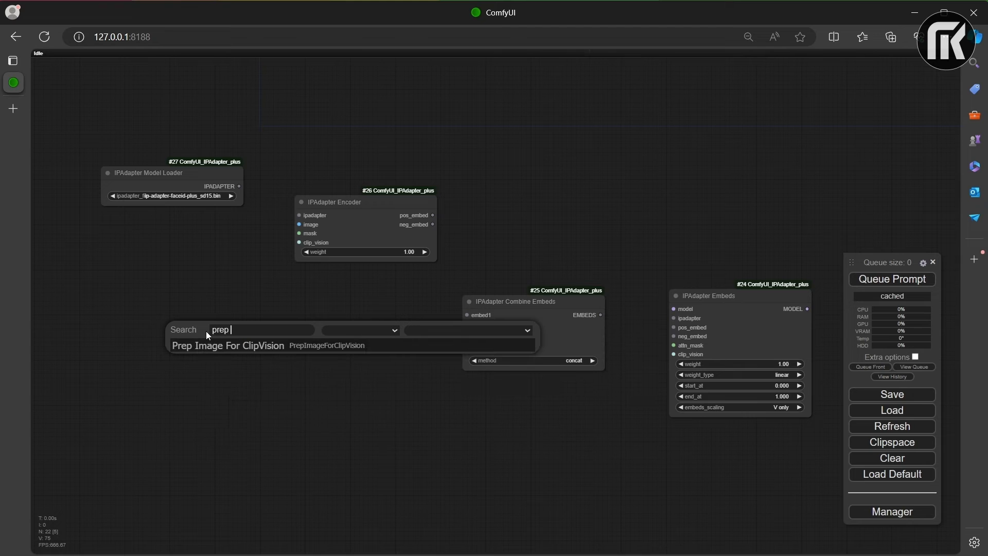
{"action": "type", "text": " image"}
{"action": "left_click", "coordinate": [224, 345]}
{"action": "left_click_drag", "start_coordinate": [271, 324], "coordinate": [189, 303]}
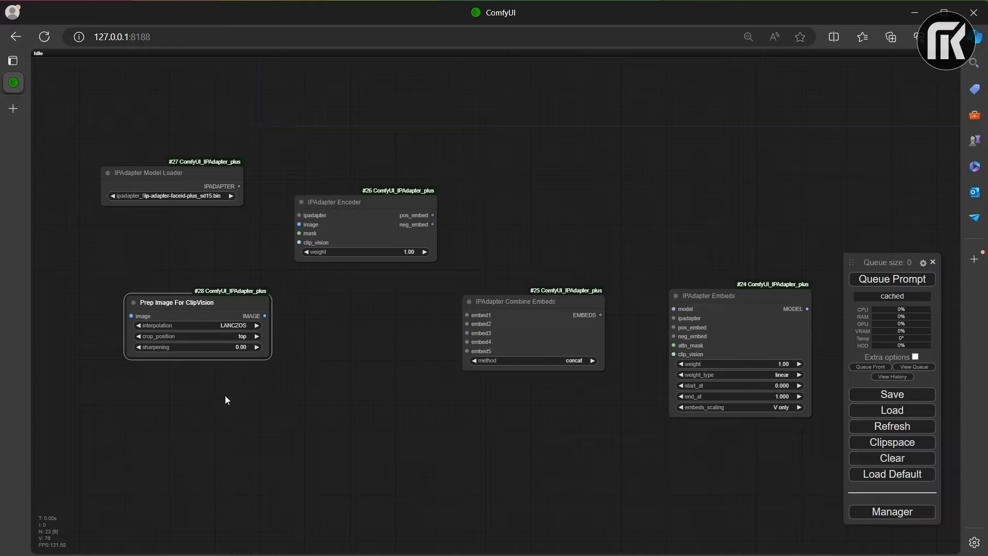
Step: Search the nodes for "previ" and add a Preview Image node between Prep Image For ClipVision and IPAdapter Combine Embeds, slightly lower
{"action": "right_click", "coordinate": [279, 369]}
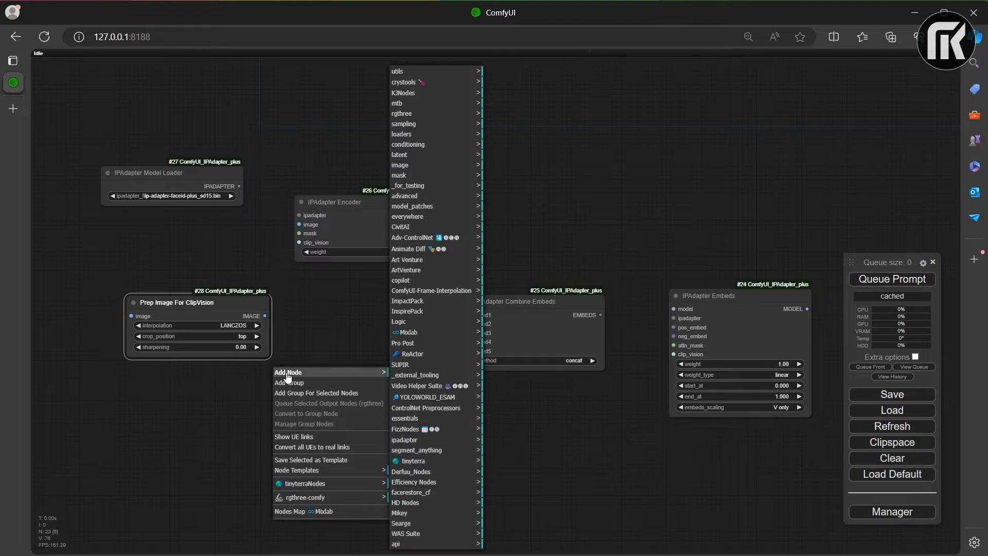
{"action": "double_click", "coordinate": [290, 351]}
{"action": "type", "text": "previ"}
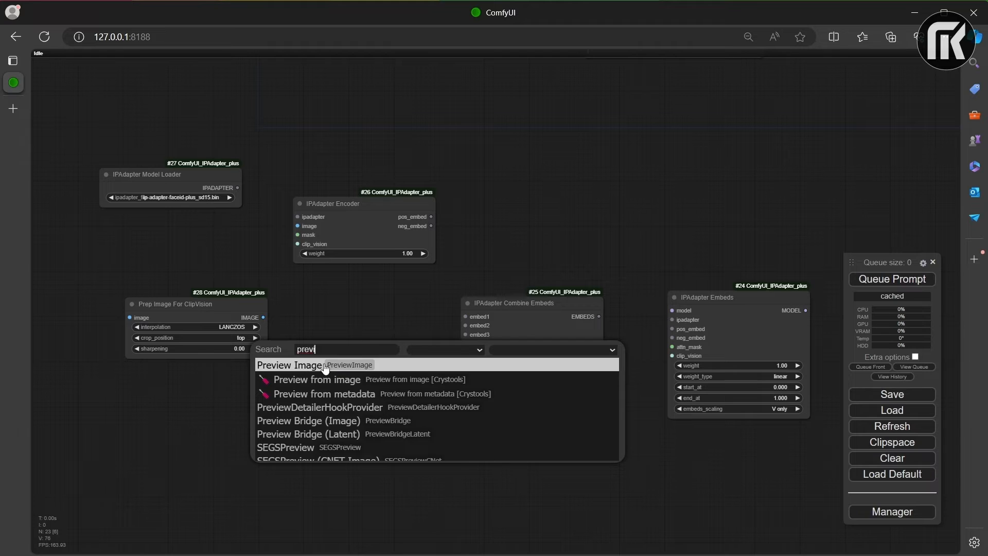
{"action": "left_click", "coordinate": [322, 364]}
{"action": "left_click_drag", "start_coordinate": [336, 344], "coordinate": [376, 393]}
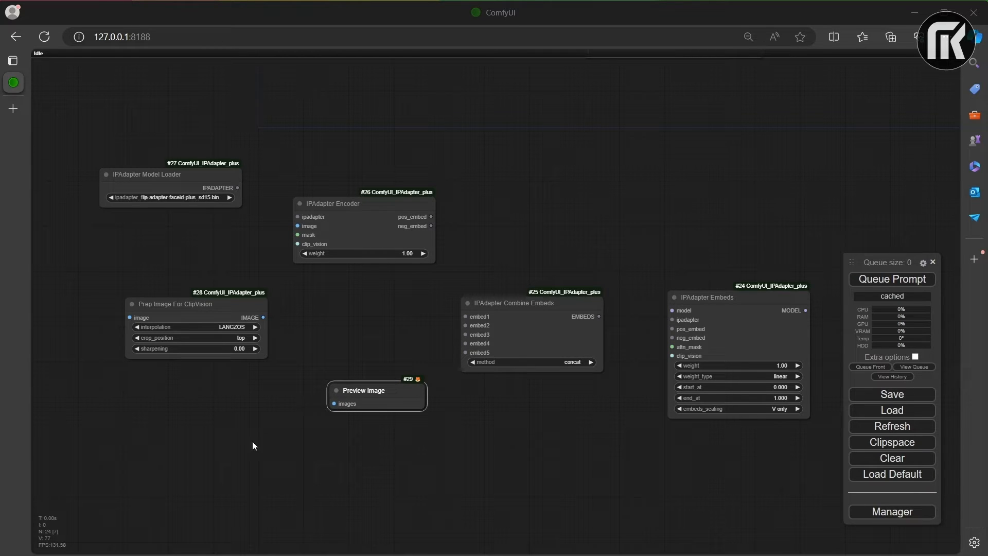
Step: Search the nodes for "load ima" and add a Load Image node below Prep Image For ClipVision
{"action": "double_click", "coordinate": [138, 421]}
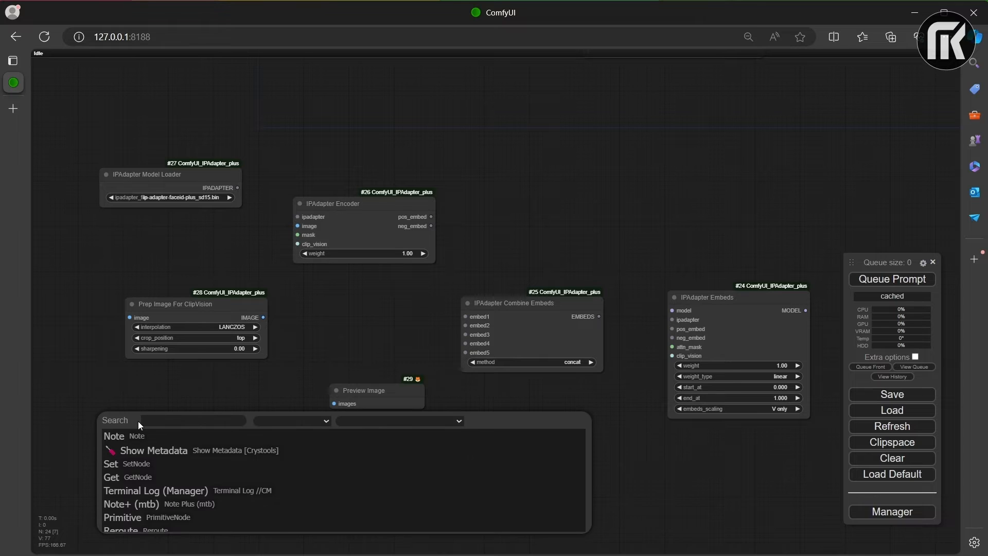
{"action": "type", "text": "load ima"}
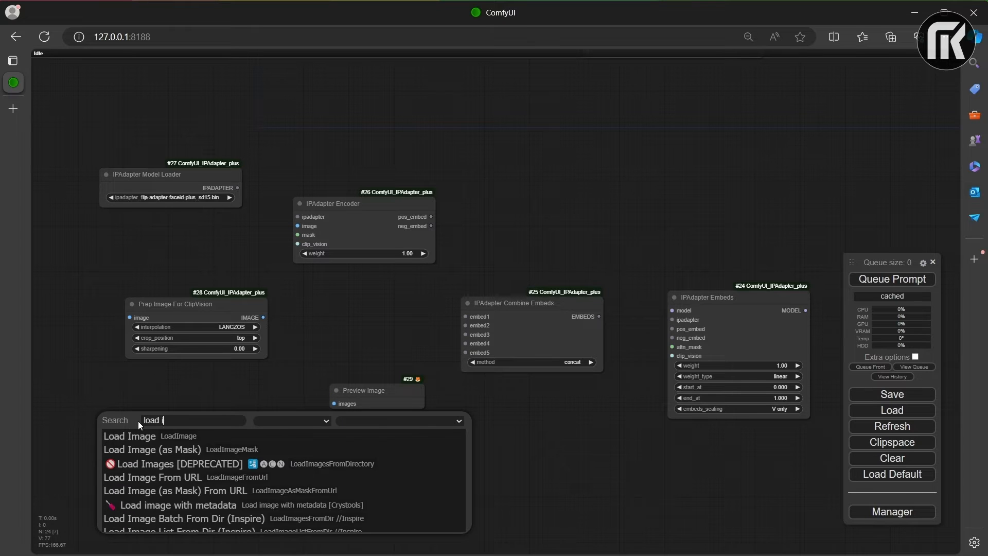
{"action": "left_click", "coordinate": [143, 442]}
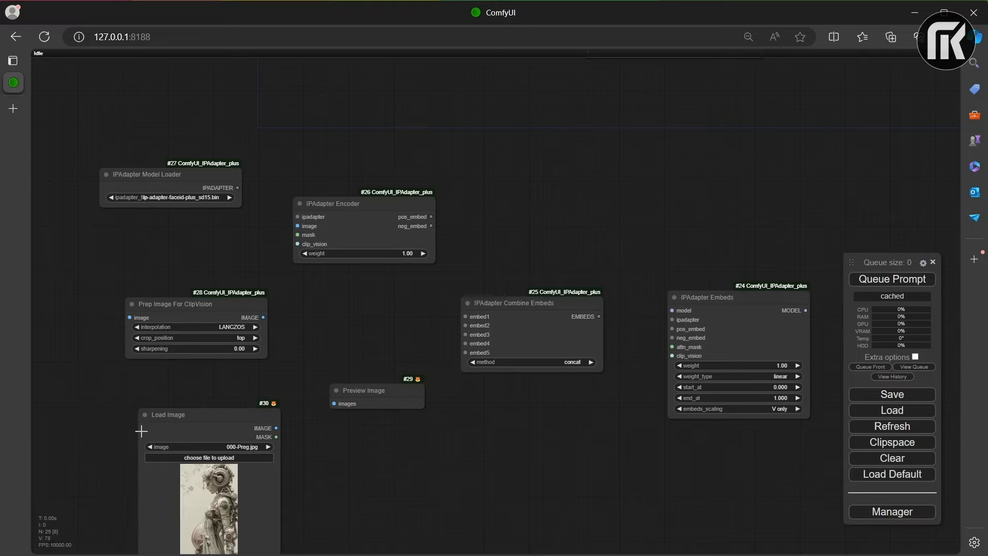
{"action": "left_click_drag", "start_coordinate": [227, 414], "coordinate": [130, 404]}
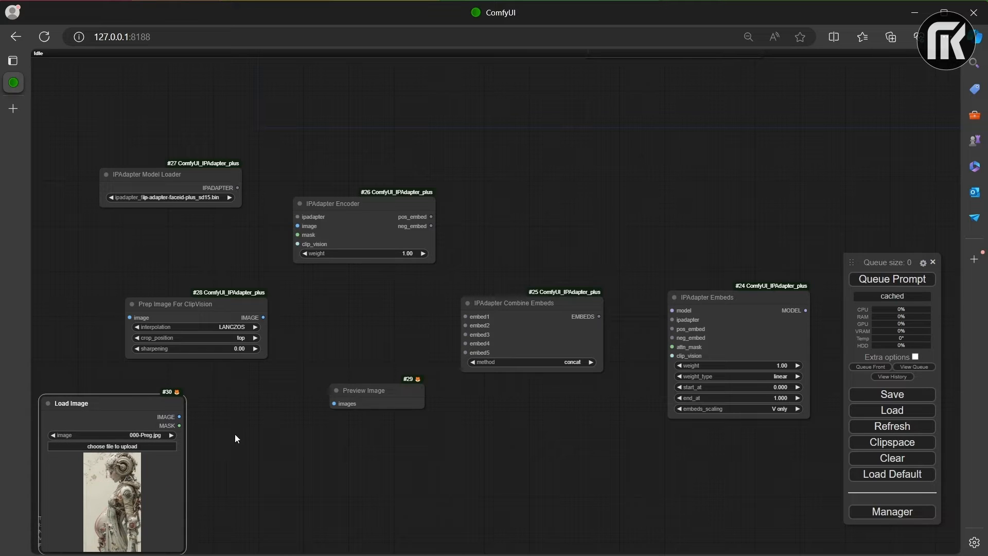
Step: Move the Load Image node directly ahead of the Prep Image For ClipVision node, level with it
{"action": "right_click", "coordinate": [119, 469]}
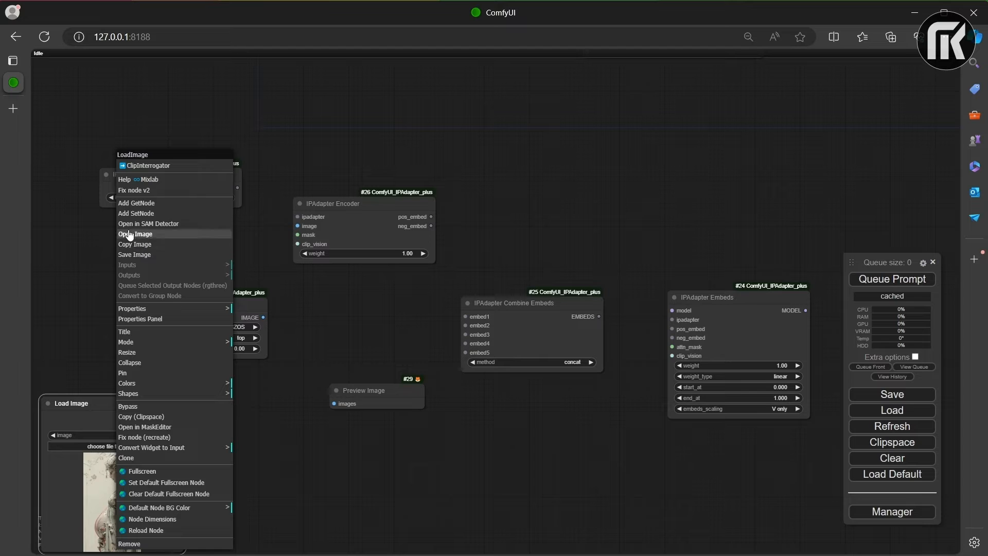
{"action": "left_click", "coordinate": [333, 156]}
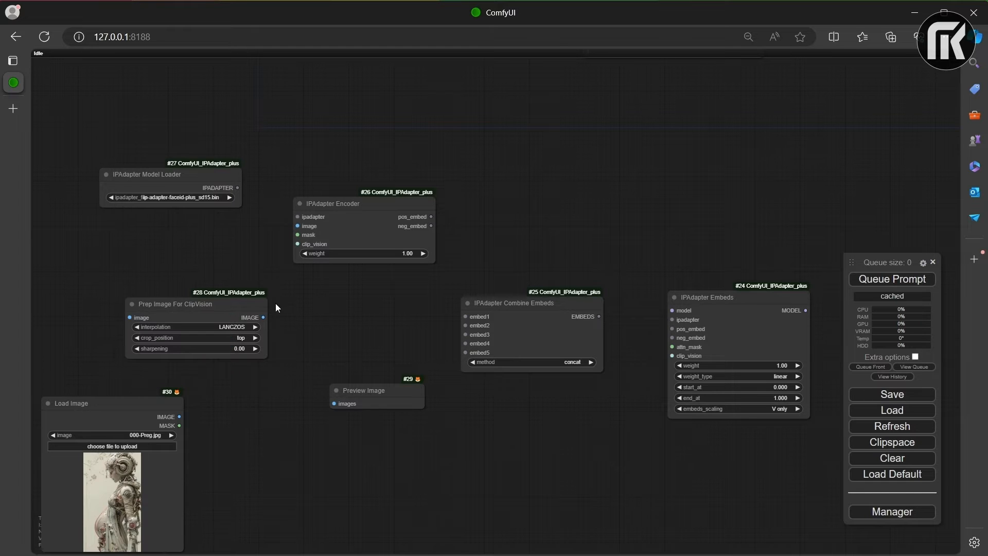
{"action": "scroll", "coordinate": [290, 446], "scroll_direction": "down", "scroll_amount": 1}
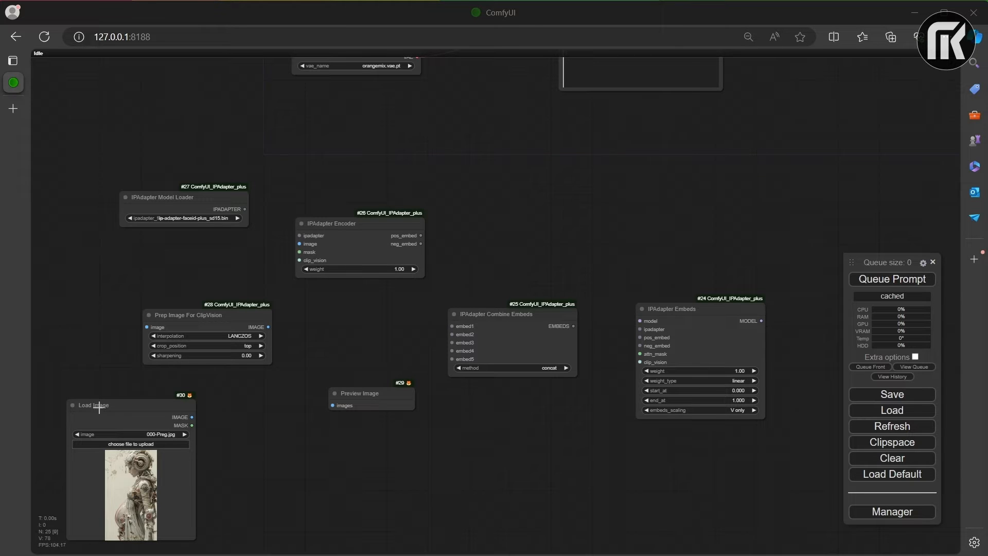
{"action": "left_click_drag", "start_coordinate": [137, 405], "coordinate": [30, 317]}
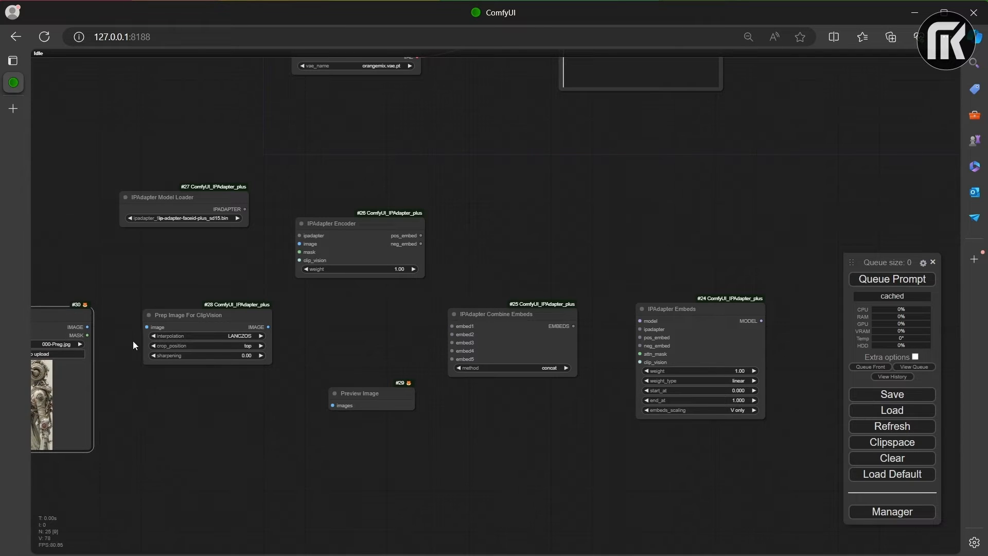
Step: Connect Load Image to Prep Image For ClipVision, and the prepared image to both Preview Image and IPAdapter Encoder
{"action": "left_click_drag", "start_coordinate": [88, 327], "coordinate": [151, 327]}
{"action": "left_click_drag", "start_coordinate": [268, 327], "coordinate": [333, 405]}
{"action": "left_click_drag", "start_coordinate": [268, 327], "coordinate": [332, 281]}
Step: Link the encoder's pos_embed through Combine Embeds (embed1) to IPAdapter Embeds' pos_embed, and feed the IPAdapter Model Loader to the encoder and IPAdapter Embeds
{"action": "left_click_drag", "start_coordinate": [419, 293], "coordinate": [452, 326]}
{"action": "left_click_drag", "start_coordinate": [546, 311], "coordinate": [640, 337]}
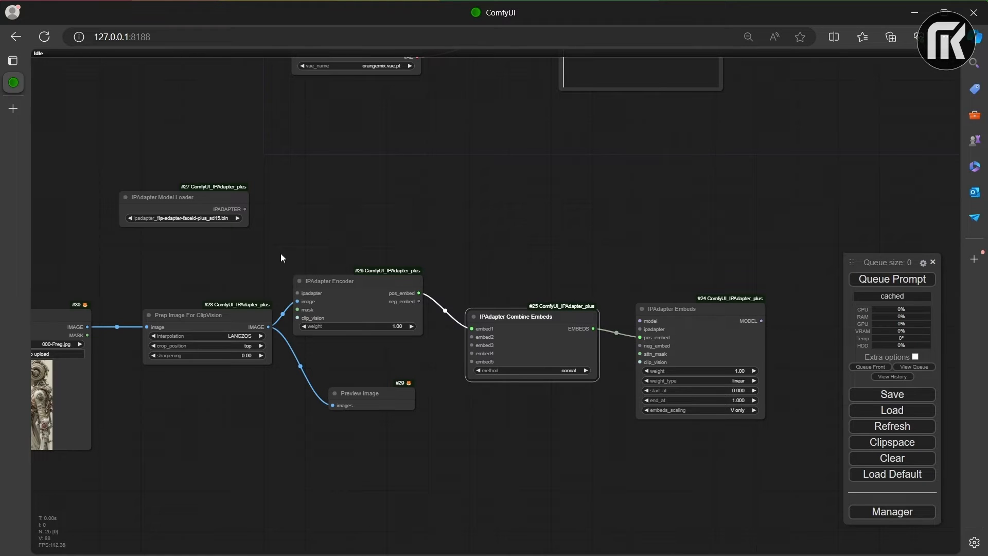
{"action": "left_click_drag", "start_coordinate": [245, 208], "coordinate": [297, 293]}
{"action": "left_click_drag", "start_coordinate": [169, 197], "coordinate": [184, 192]}
Step: Search for "load c", add a Load CLIP Vision node, and connect it to the clip_vision inputs of IPAdapter Encoder and IPAdapter Embeds
{"action": "left_click_drag", "start_coordinate": [347, 361], "coordinate": [508, 366]}
{"action": "double_click", "coordinate": [292, 279]}
{"action": "type", "text": "load c"}
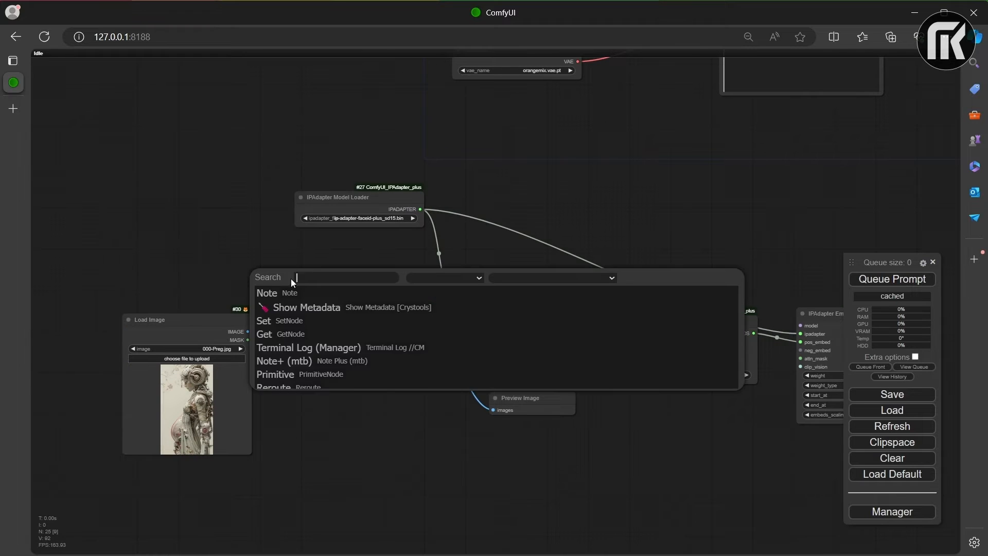
{"action": "left_click", "coordinate": [322, 346]}
{"action": "left_click_drag", "start_coordinate": [424, 287], "coordinate": [458, 322]}
{"action": "left_click_drag", "start_coordinate": [282, 251], "coordinate": [801, 366]}
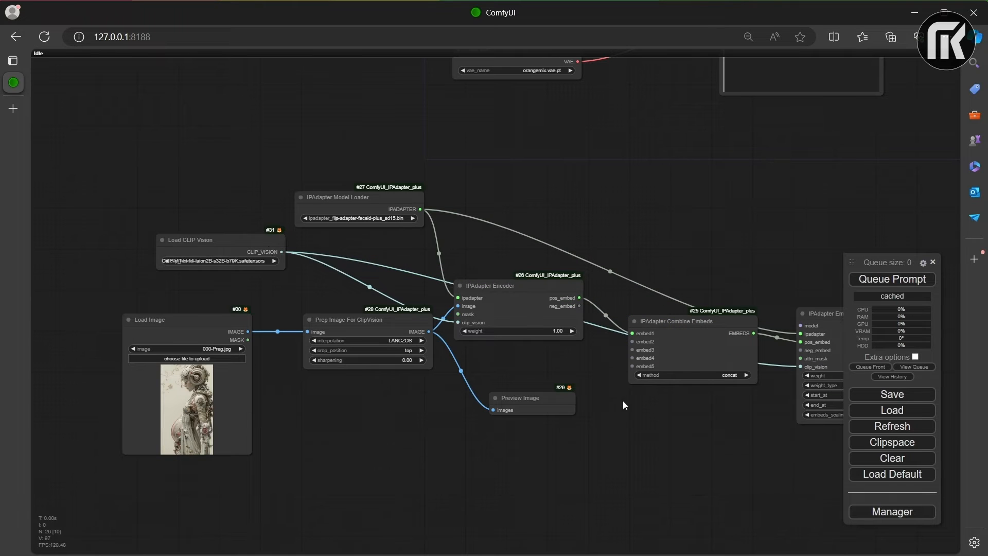
Step: Connect IPAdapter Embeds' MODEL output to the AnimateDiff Loader's model input, then return the node beside IPAdapter Combine Embeds
{"action": "scroll", "coordinate": [596, 356], "scroll_direction": "down", "scroll_amount": 5}
{"action": "scroll", "coordinate": [680, 455], "scroll_direction": "up", "scroll_amount": 5}
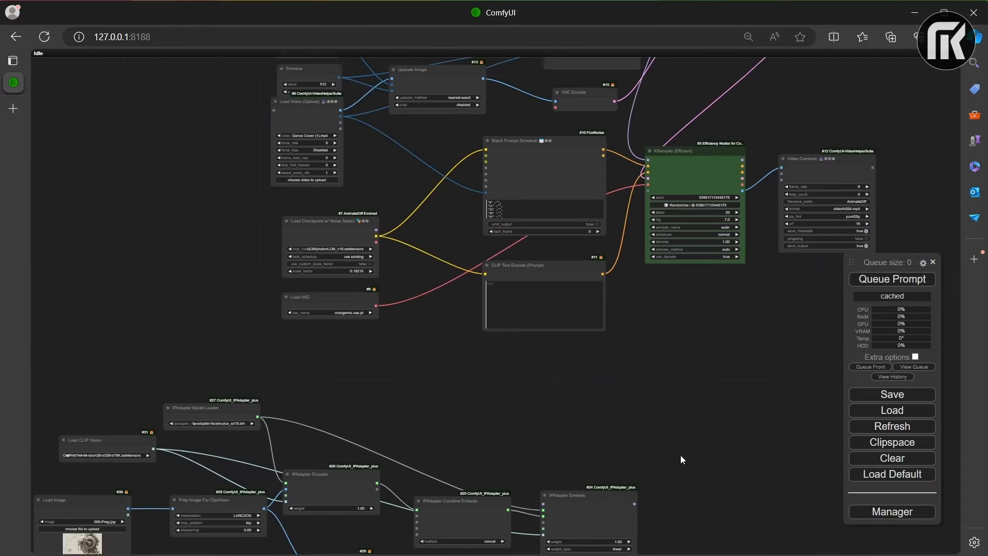
{"action": "scroll", "coordinate": [578, 470], "scroll_direction": "down", "scroll_amount": 5}
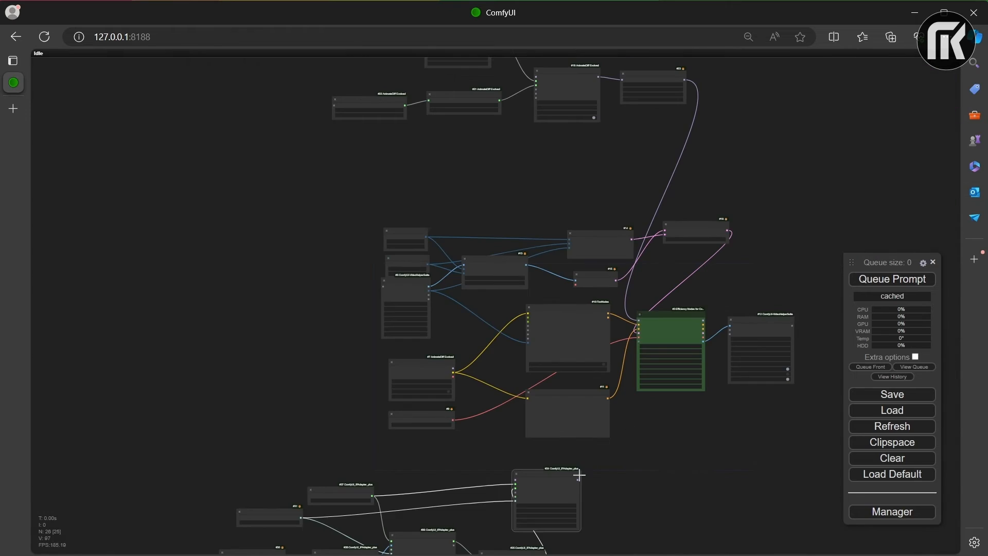
{"action": "scroll", "coordinate": [547, 154], "scroll_direction": "up", "scroll_amount": 5}
{"action": "scroll", "coordinate": [688, 299], "scroll_direction": "down", "scroll_amount": 10}
{"action": "left_click_drag", "start_coordinate": [689, 298], "coordinate": [494, 149]}
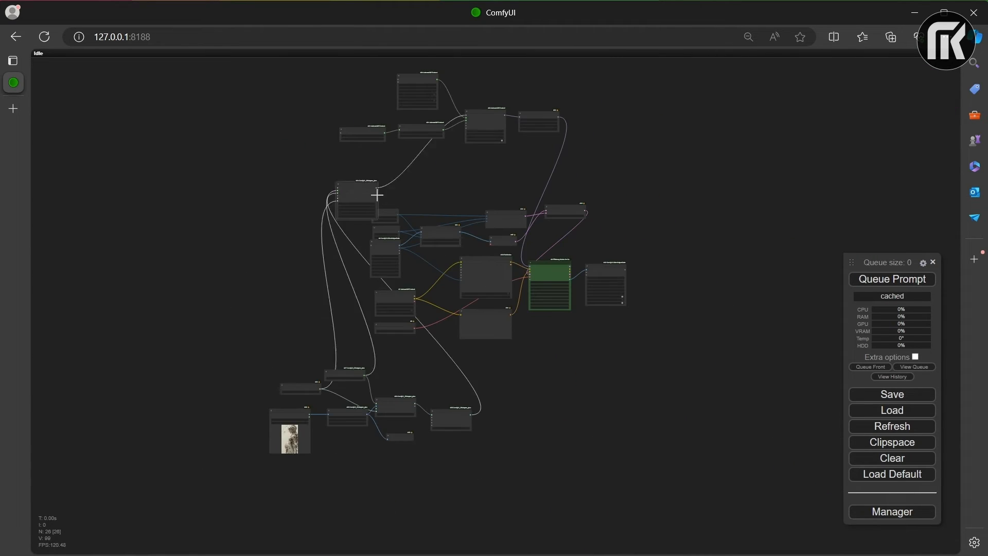
{"action": "left_click_drag", "start_coordinate": [377, 195], "coordinate": [544, 389]}
{"action": "scroll", "coordinate": [485, 284], "scroll_direction": "up", "scroll_amount": 1}
{"action": "left_click_drag", "start_coordinate": [521, 93], "coordinate": [523, 129]}
Step: Set the IPAdapter Model Loader's file to ip-adapter-plus_sd15.bin
{"action": "scroll", "coordinate": [523, 130], "scroll_direction": "up", "scroll_amount": 1}
{"action": "left_click_drag", "start_coordinate": [458, 452], "coordinate": [520, 317]}
{"action": "scroll", "coordinate": [600, 353], "scroll_direction": "up", "scroll_amount": 6}
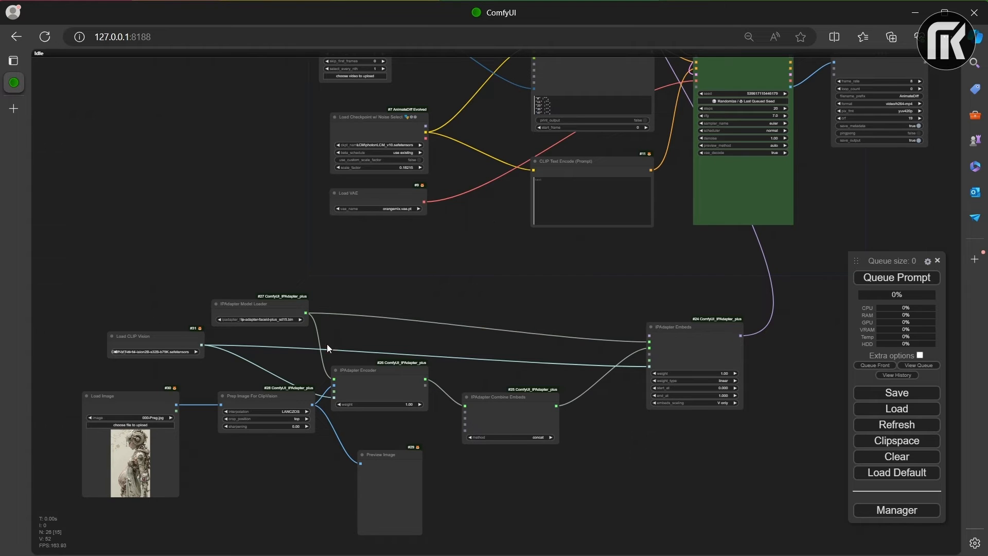
{"action": "scroll", "coordinate": [262, 322], "scroll_direction": "up", "scroll_amount": 7}
{"action": "left_click", "coordinate": [266, 316]}
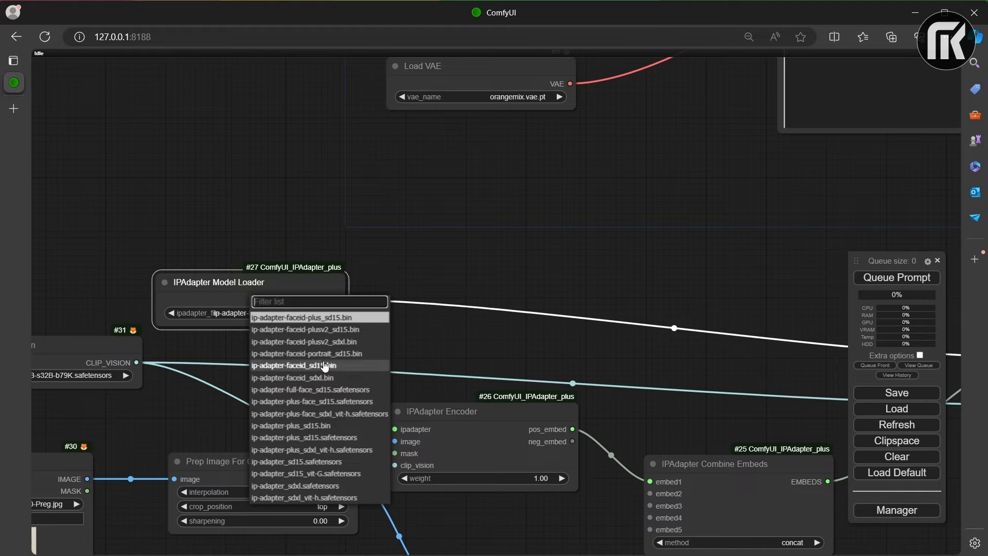
{"action": "left_click", "coordinate": [310, 424]}
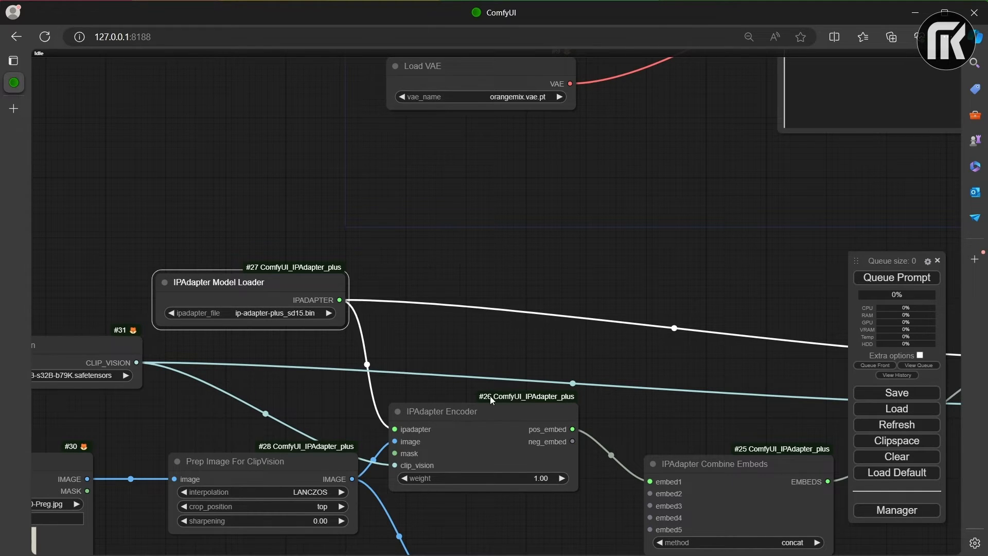
Step: Set the Load VAE node's vae_name to vae-ft-mse-840000-ema-pruned.safetensors
{"action": "scroll", "coordinate": [495, 382], "scroll_direction": "down", "scroll_amount": 5}
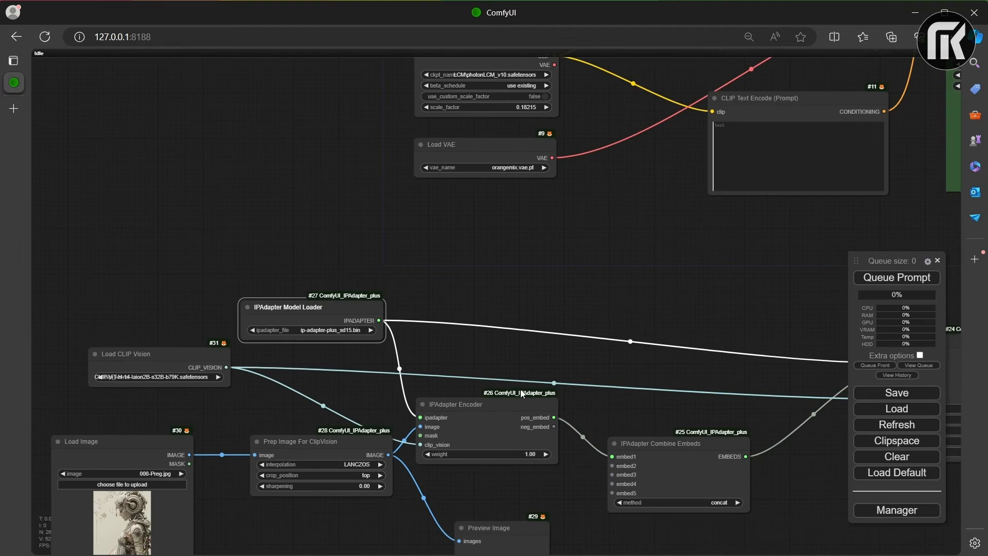
{"action": "scroll", "coordinate": [520, 389], "scroll_direction": "down", "scroll_amount": 2}
{"action": "left_click_drag", "start_coordinate": [521, 389], "coordinate": [474, 285]}
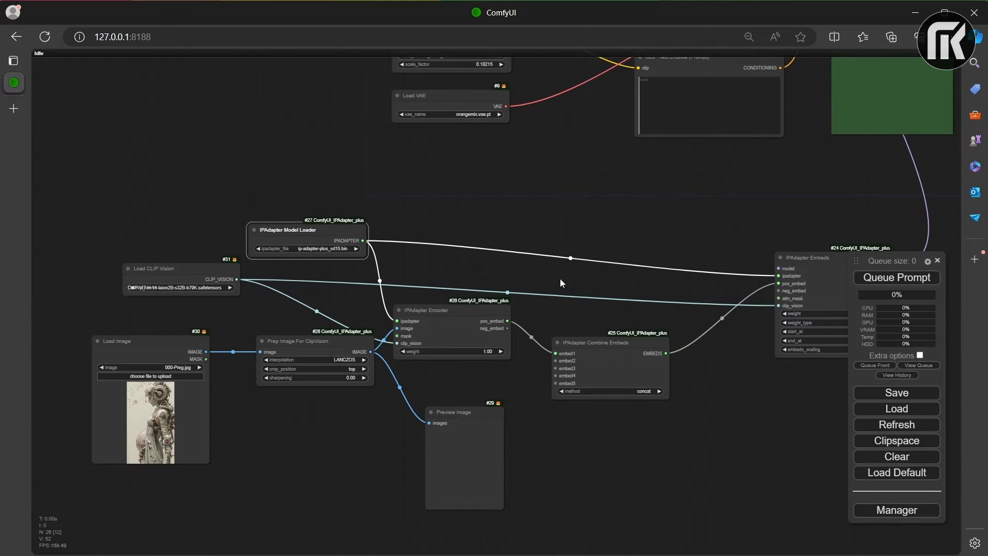
{"action": "left_click_drag", "start_coordinate": [791, 266], "coordinate": [623, 521]}
{"action": "scroll", "coordinate": [611, 523], "scroll_direction": "up", "scroll_amount": 1}
{"action": "scroll", "coordinate": [250, 277], "scroll_direction": "up", "scroll_amount": 2}
{"action": "scroll", "coordinate": [250, 277], "scroll_direction": "up", "scroll_amount": 2}
{"action": "scroll", "coordinate": [276, 252], "scroll_direction": "up", "scroll_amount": 1}
{"action": "left_click_drag", "start_coordinate": [276, 252], "coordinate": [336, 276]}
{"action": "left_click", "coordinate": [315, 429]}
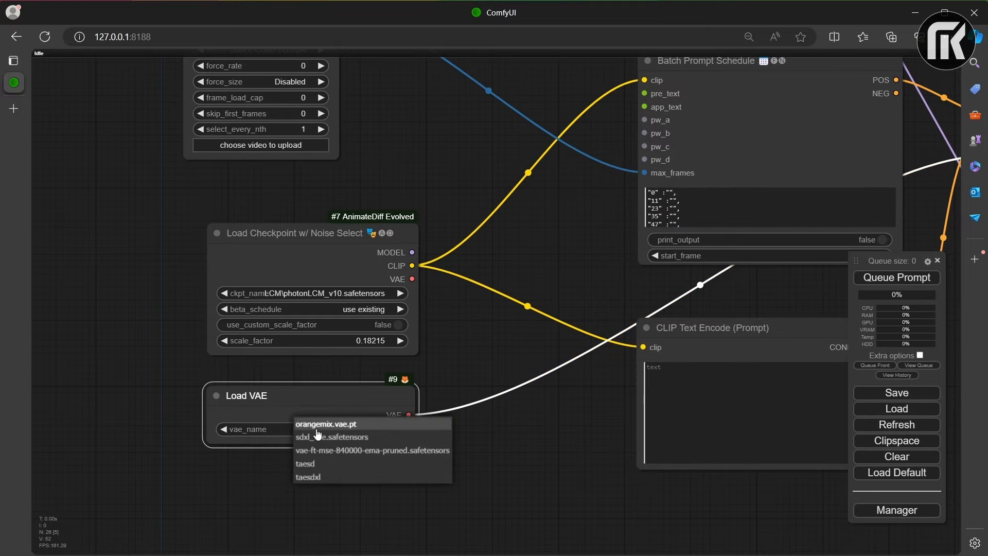
{"action": "left_click", "coordinate": [335, 449]}
Step: Enter "women" as the frame 0 prompt in the Batch Prompt Schedule node
{"action": "left_click_drag", "start_coordinate": [373, 176], "coordinate": [377, 350]}
{"action": "scroll", "coordinate": [663, 270], "scroll_direction": "down", "scroll_amount": 5}
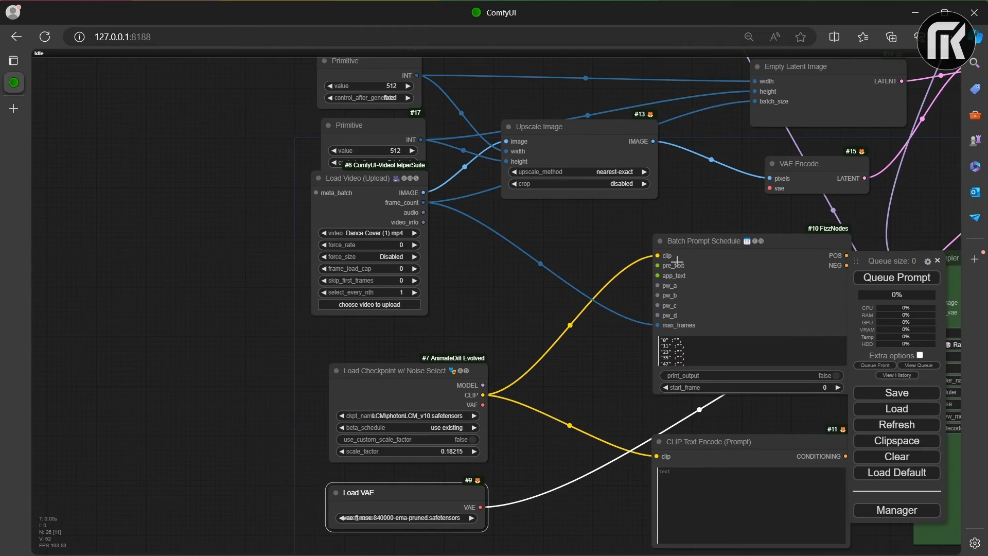
{"action": "left_click_drag", "start_coordinate": [455, 290], "coordinate": [451, 287]}
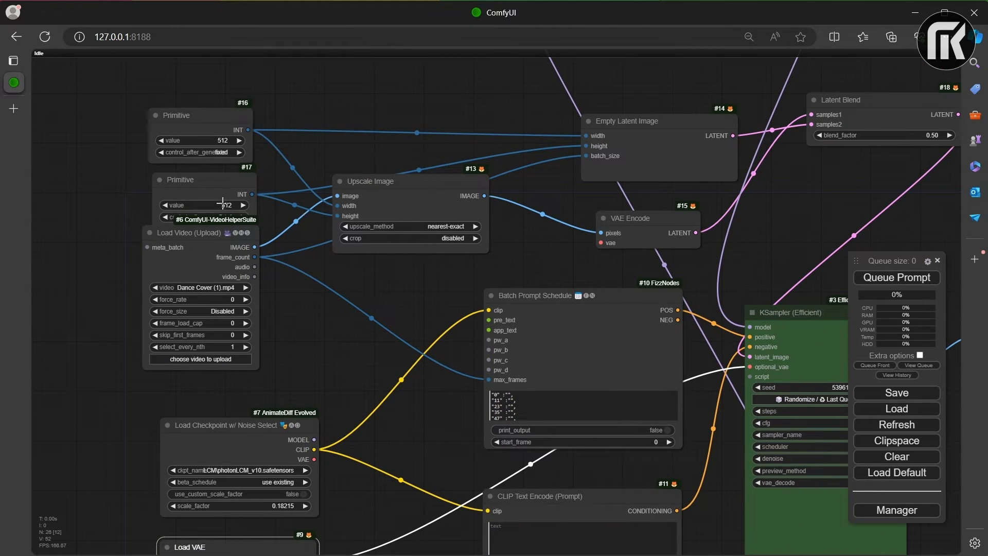
{"action": "left_click_drag", "start_coordinate": [564, 280], "coordinate": [359, 172]}
{"action": "scroll", "coordinate": [303, 267], "scroll_direction": "up", "scroll_amount": 5}
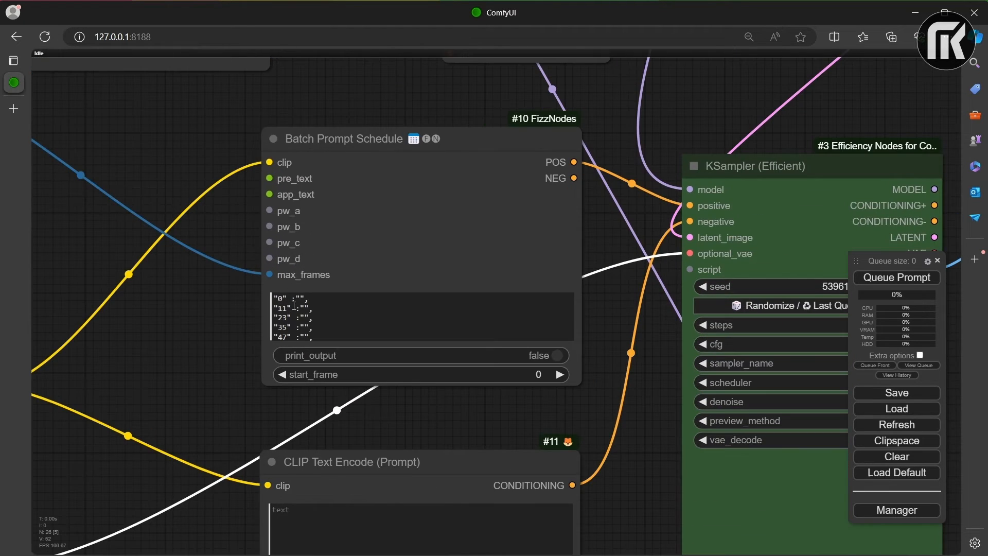
{"action": "left_click", "coordinate": [299, 298]}
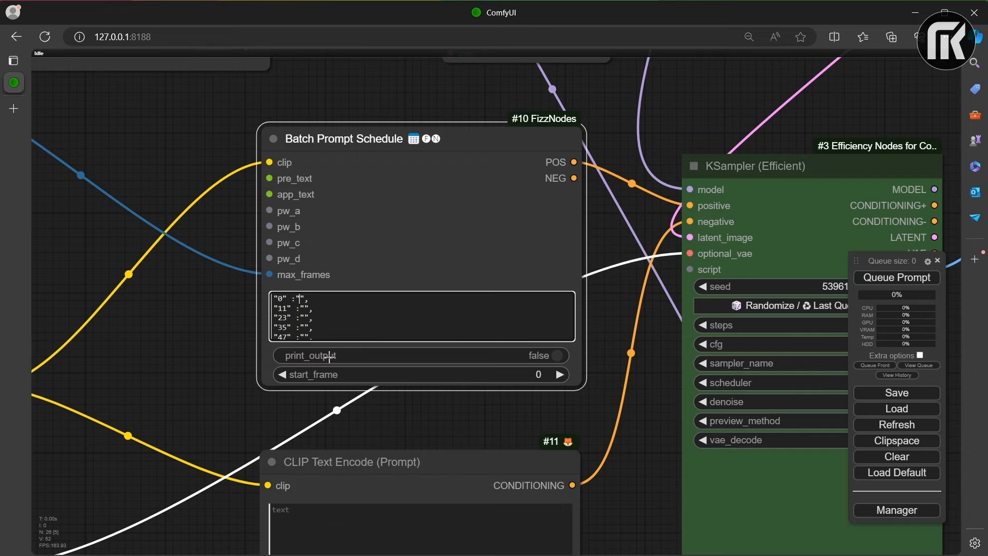
{"action": "type", "text": "women"}
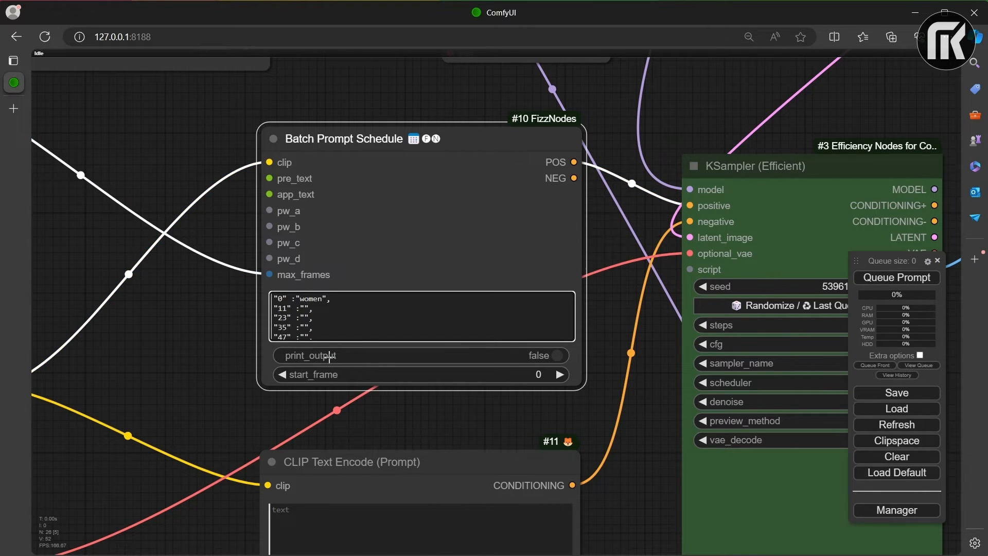
Step: Delete the prompt schedule entries from frame 23 onward, change frame 11 to 10, and remove the trailing comma
{"action": "scroll", "coordinate": [444, 308], "scroll_direction": "down", "scroll_amount": 2}
{"action": "scroll", "coordinate": [408, 399], "scroll_direction": "up", "scroll_amount": 5}
{"action": "scroll", "coordinate": [419, 322], "scroll_direction": "up", "scroll_amount": 2}
{"action": "scroll", "coordinate": [187, 296], "scroll_direction": "down", "scroll_amount": 3}
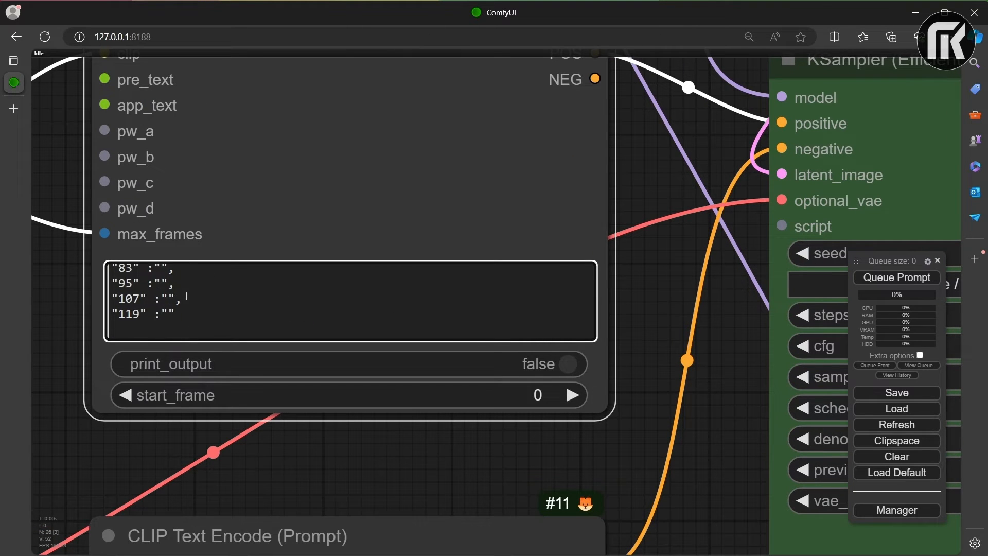
{"action": "left_click_drag", "start_coordinate": [185, 317], "coordinate": [95, 279]}
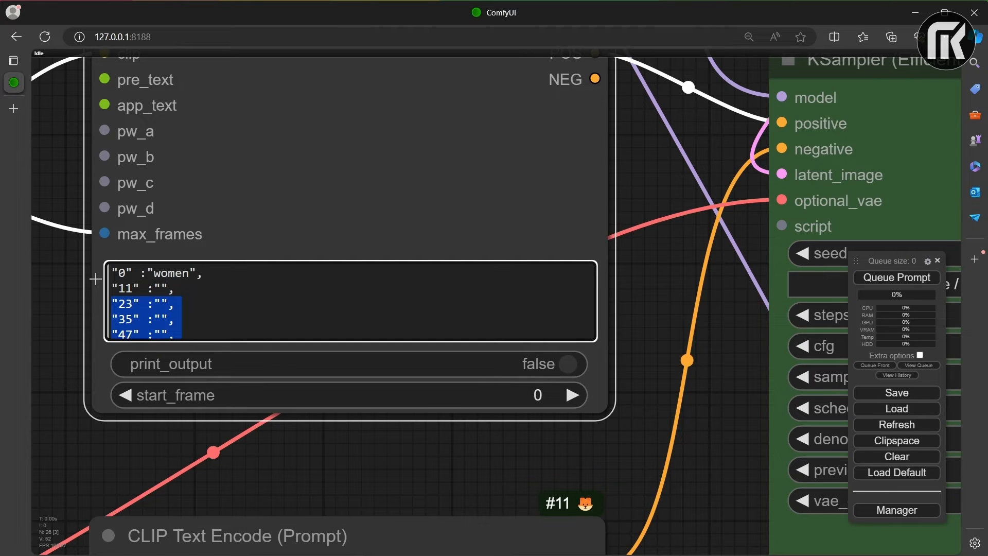
{"action": "key", "text": "BackSpace"}
{"action": "left_click", "coordinate": [132, 288]}
{"action": "left_click_drag", "start_coordinate": [133, 289], "coordinate": [129, 288]}
{"action": "type", "text": "0"}
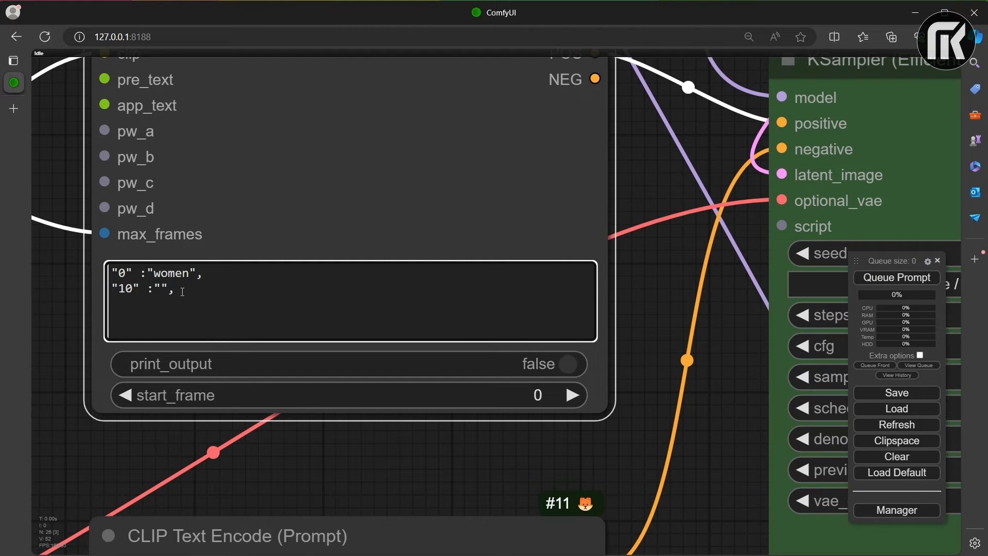
{"action": "scroll", "coordinate": [635, 427], "scroll_direction": "down", "scroll_amount": 6}
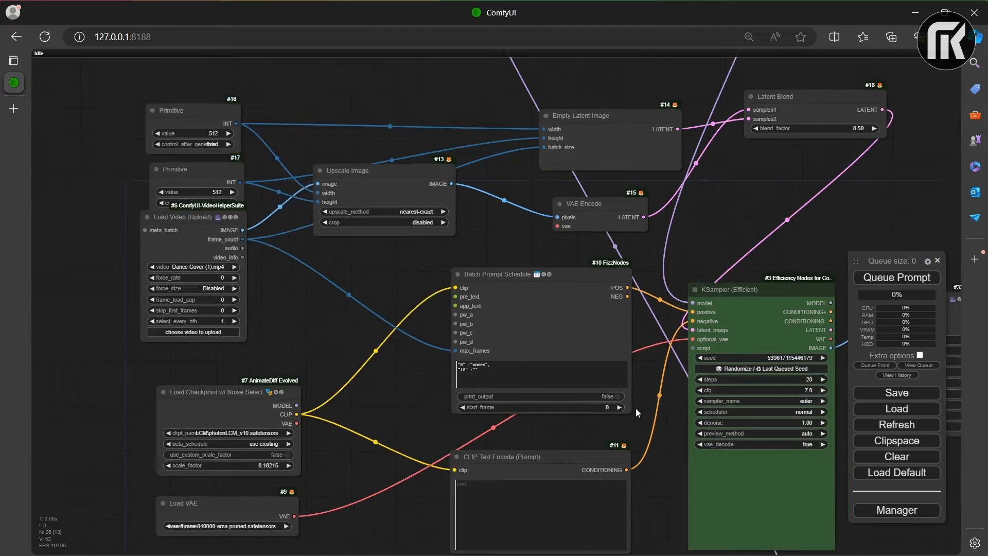
Step: Connect the Load Checkpoint node's MODEL output to IPAdapter Embeds and its VAE output to the VAE Encode node
{"action": "scroll", "coordinate": [635, 411], "scroll_direction": "down", "scroll_amount": 5}
{"action": "left_click_drag", "start_coordinate": [624, 409], "coordinate": [674, 200]}
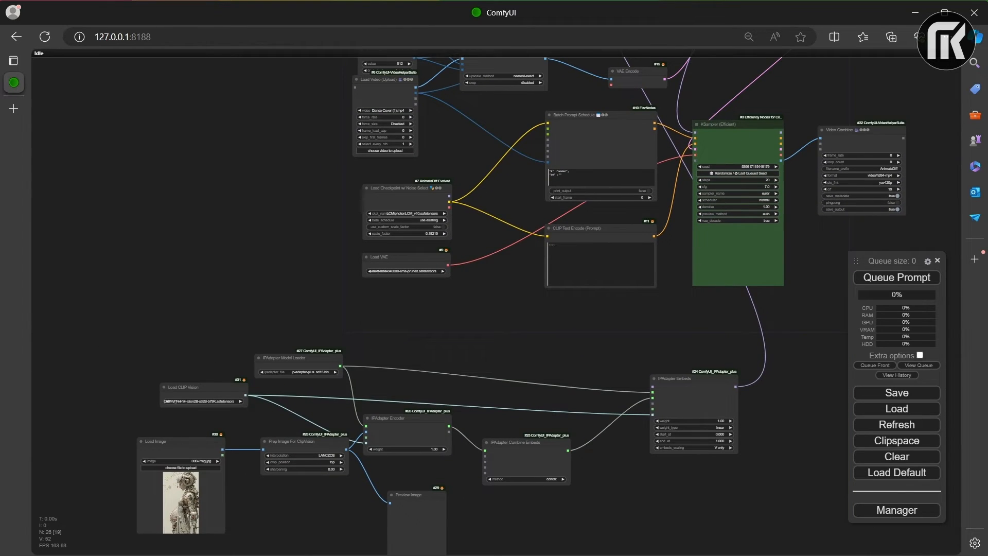
{"action": "left_click_drag", "start_coordinate": [602, 342], "coordinate": [603, 278]}
{"action": "scroll", "coordinate": [603, 277], "scroll_direction": "up", "scroll_amount": 1}
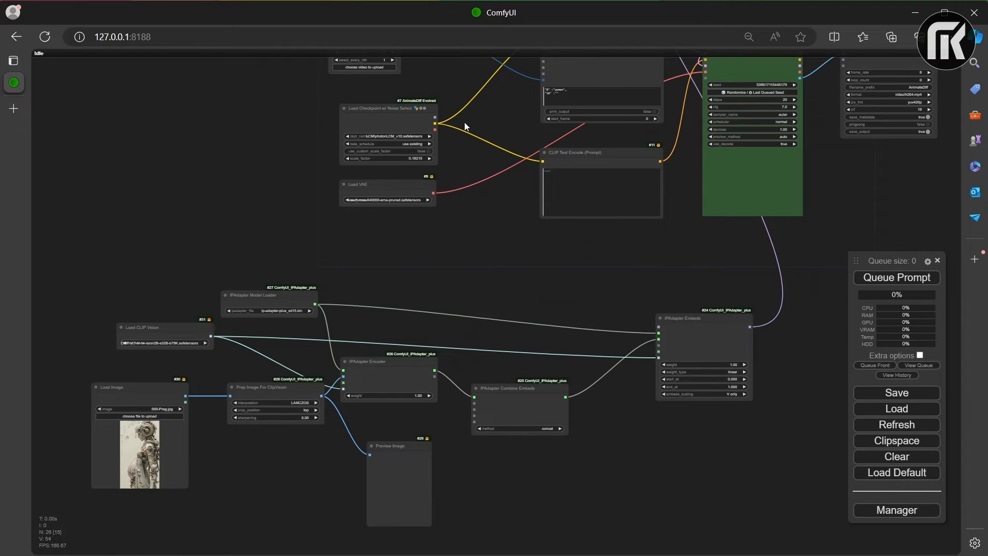
{"action": "scroll", "coordinate": [432, 117], "scroll_direction": "up", "scroll_amount": 3}
{"action": "left_click_drag", "start_coordinate": [435, 117], "coordinate": [706, 371]}
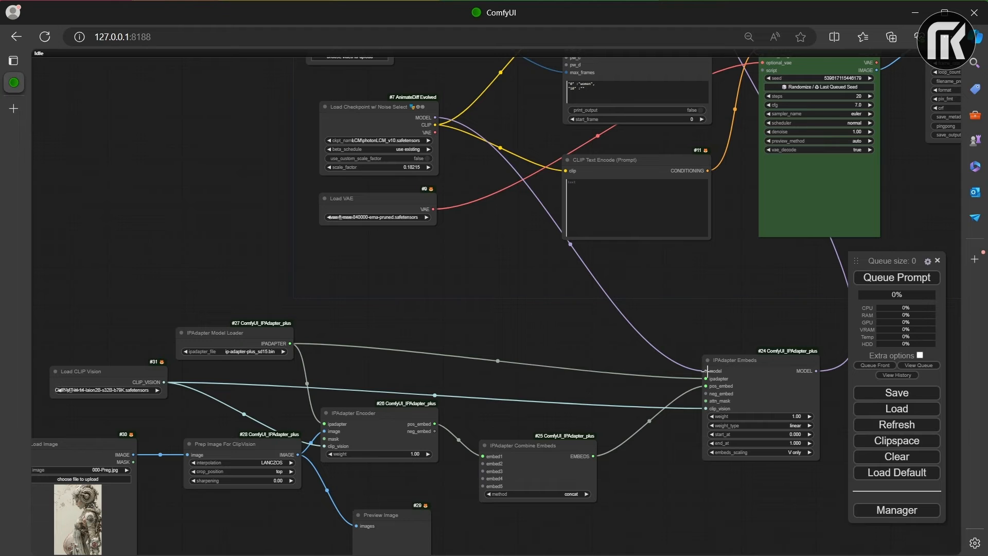
{"action": "left_click_drag", "start_coordinate": [668, 159], "coordinate": [600, 291]}
{"action": "left_click_drag", "start_coordinate": [368, 265], "coordinate": [583, 99]}
Step: Review the AnimateDiff, FreeU, latent and sampler nodes and their connections across the workflow
{"action": "left_click_drag", "start_coordinate": [633, 132], "coordinate": [547, 288]}
{"action": "scroll", "coordinate": [548, 288], "scroll_direction": "down", "scroll_amount": 5}
{"action": "left_click_drag", "start_coordinate": [526, 129], "coordinate": [567, 277]}
{"action": "scroll", "coordinate": [571, 222], "scroll_direction": "up", "scroll_amount": 6}
{"action": "scroll", "coordinate": [571, 222], "scroll_direction": "down", "scroll_amount": 2}
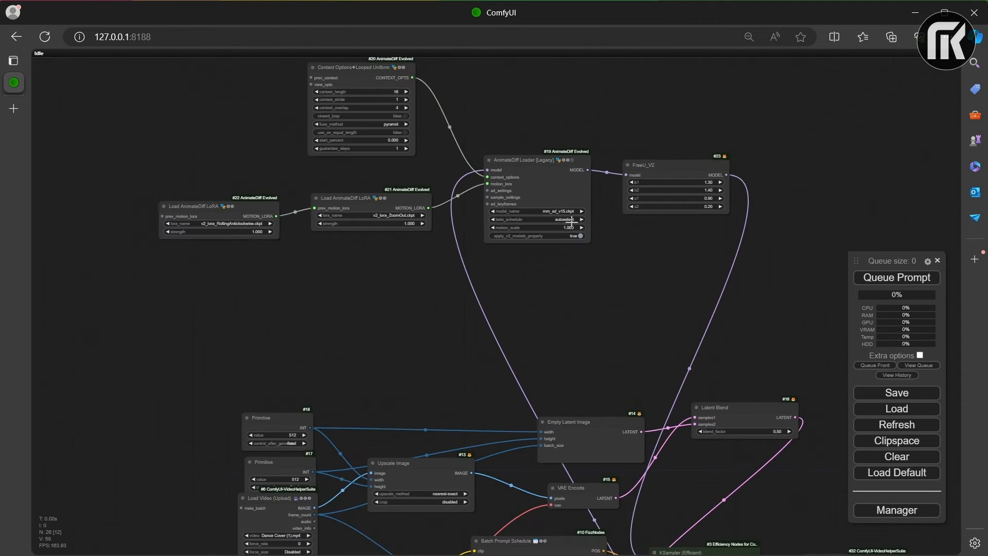
{"action": "scroll", "coordinate": [572, 225], "scroll_direction": "down", "scroll_amount": 4}
{"action": "left_click_drag", "start_coordinate": [572, 225], "coordinate": [536, 110]}
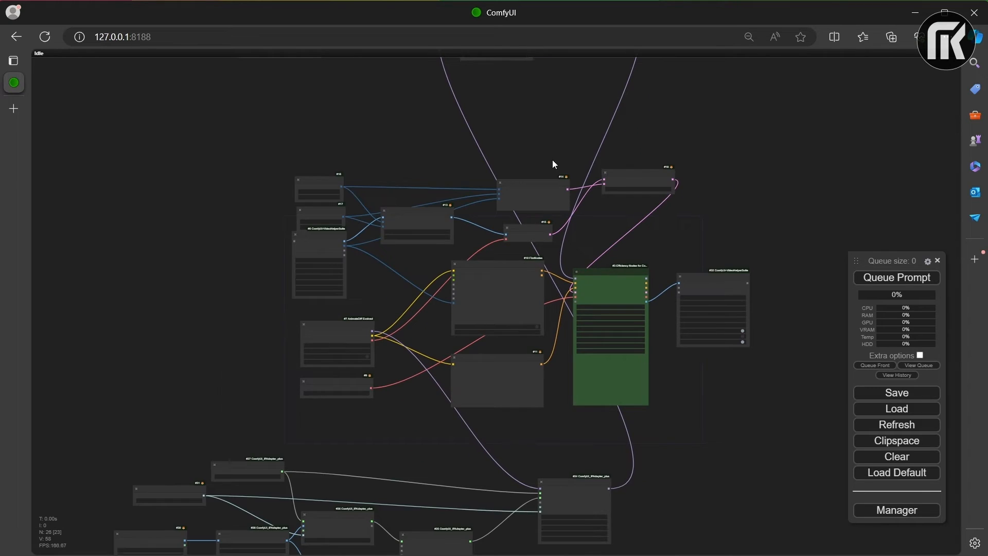
{"action": "scroll", "coordinate": [581, 216], "scroll_direction": "up", "scroll_amount": 5}
{"action": "scroll", "coordinate": [603, 236], "scroll_direction": "up", "scroll_amount": 1}
{"action": "left_click_drag", "start_coordinate": [601, 240], "coordinate": [665, 86]}
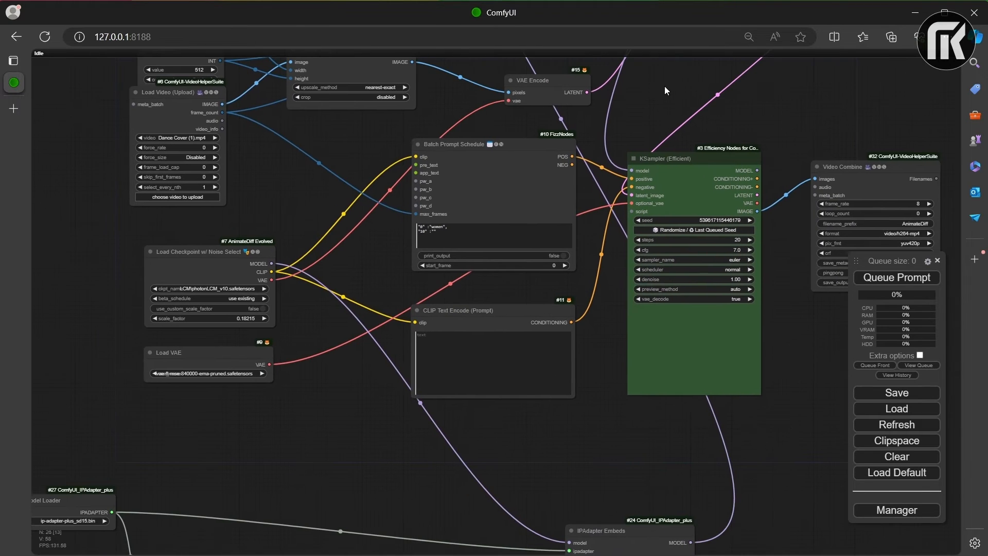
Step: Set frame_load_cap to 16 in the Load Video (Upload) node
{"action": "left_click_drag", "start_coordinate": [304, 157], "coordinate": [379, 175]}
{"action": "scroll", "coordinate": [294, 188], "scroll_direction": "up", "scroll_amount": 5}
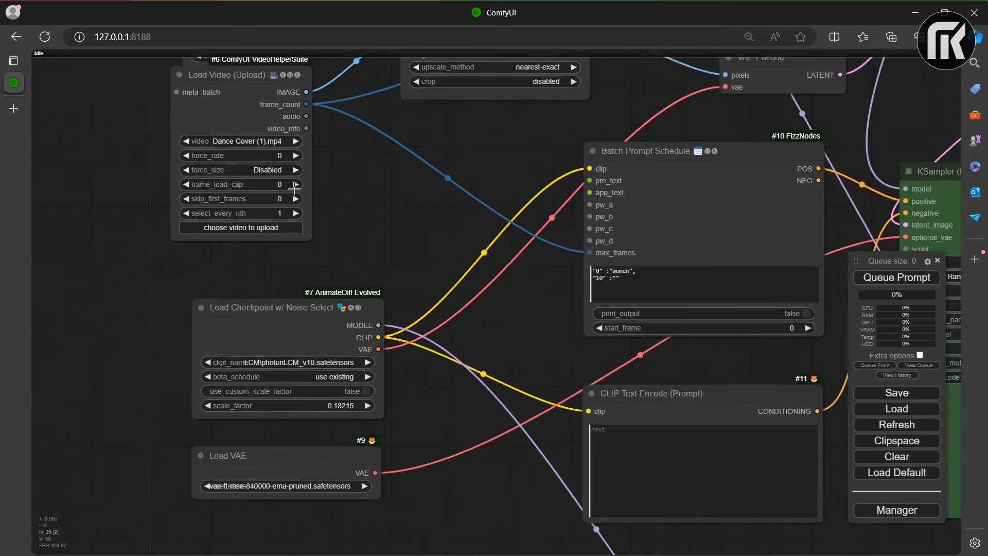
{"action": "scroll", "coordinate": [342, 116], "scroll_direction": "down", "scroll_amount": 6}
{"action": "left_click_drag", "start_coordinate": [344, 127], "coordinate": [387, 144]}
{"action": "scroll", "coordinate": [360, 160], "scroll_direction": "up", "scroll_amount": 8}
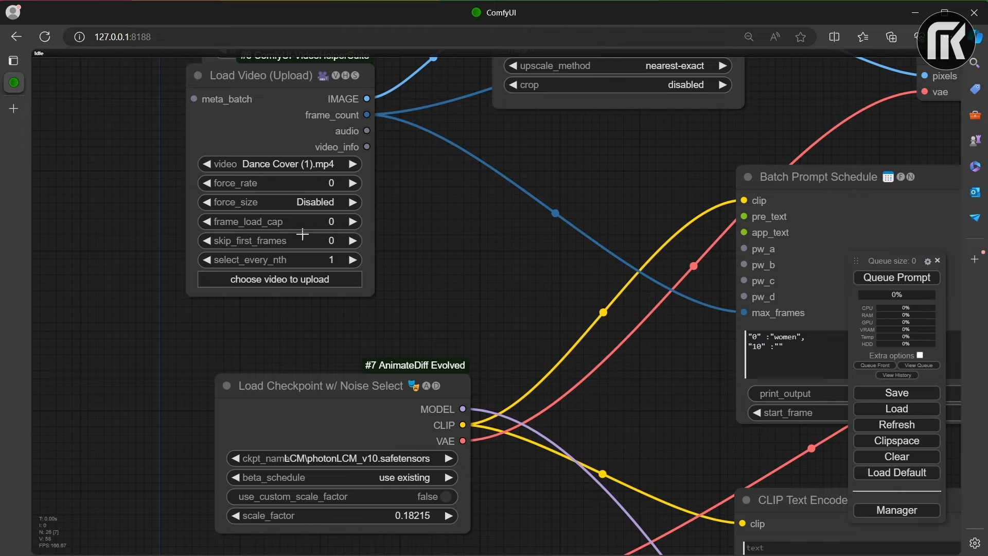
{"action": "left_click_drag", "start_coordinate": [301, 226], "coordinate": [305, 223]}
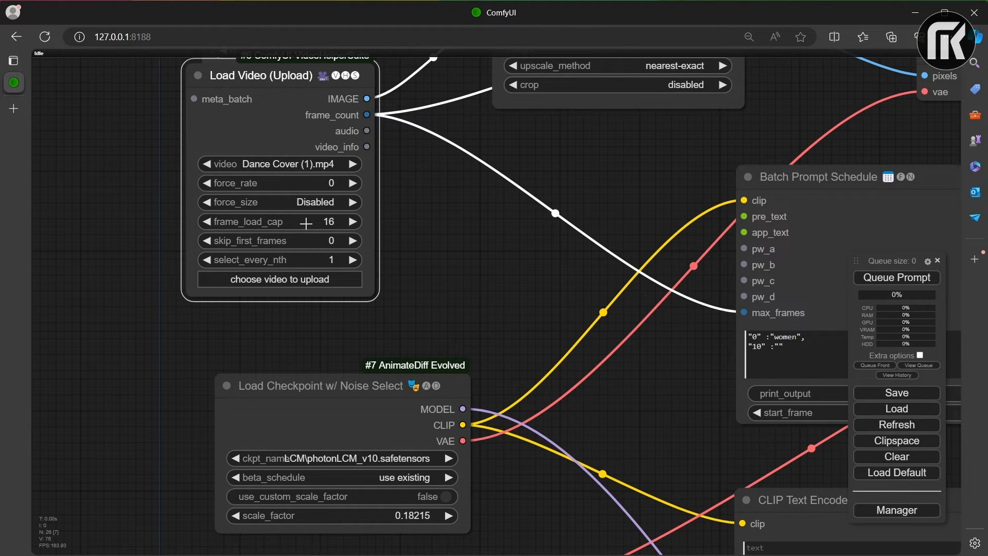
{"action": "scroll", "coordinate": [635, 279], "scroll_direction": "down", "scroll_amount": 11}
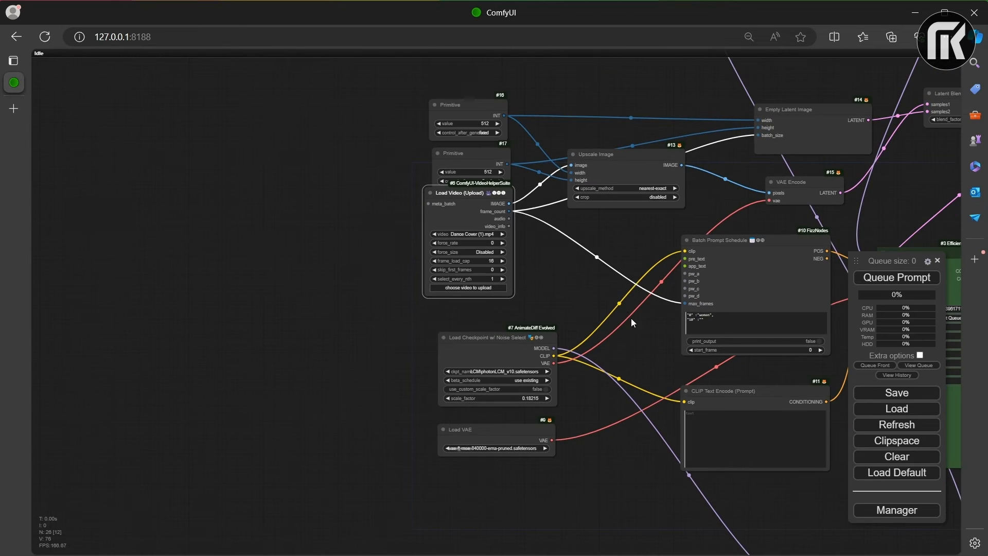
Step: Examine the node connections across the workflow, from the KSampler, Video Combine and prompt nodes down to the IPAdapter group
{"action": "left_click_drag", "start_coordinate": [621, 307], "coordinate": [464, 132]}
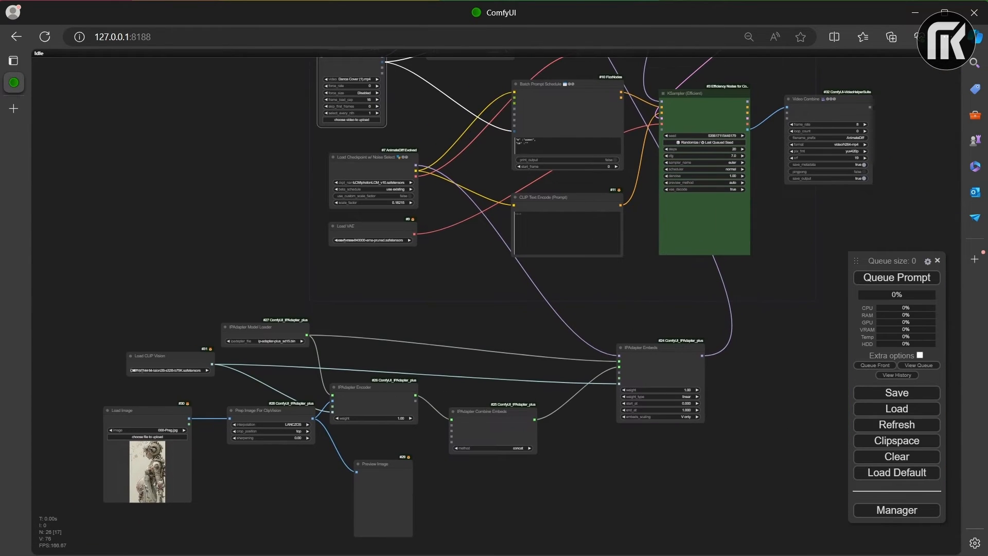
{"action": "scroll", "coordinate": [891, 61], "scroll_direction": "up", "scroll_amount": 7}
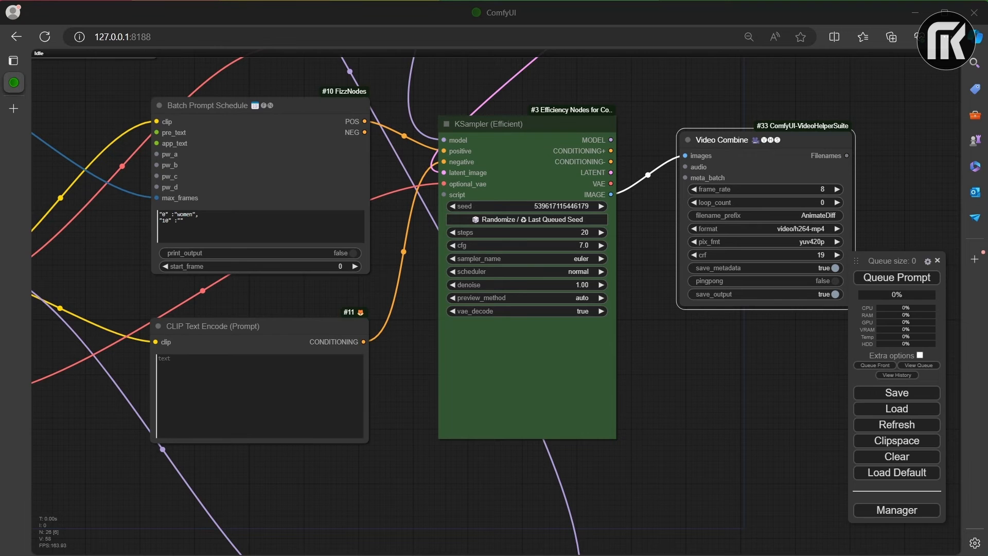
{"action": "scroll", "coordinate": [641, 323], "scroll_direction": "down", "scroll_amount": 11}
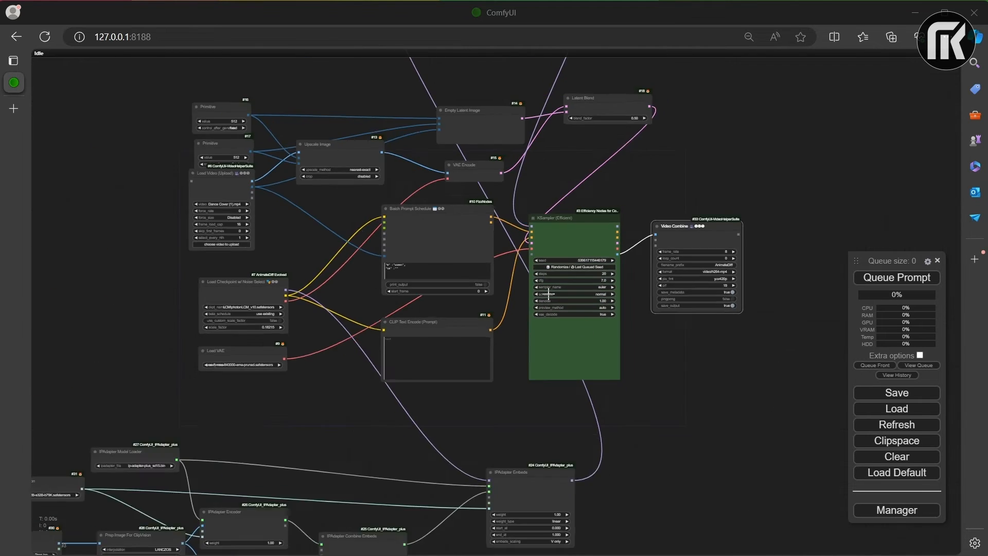
{"action": "scroll", "coordinate": [640, 294], "scroll_direction": "up", "scroll_amount": 7}
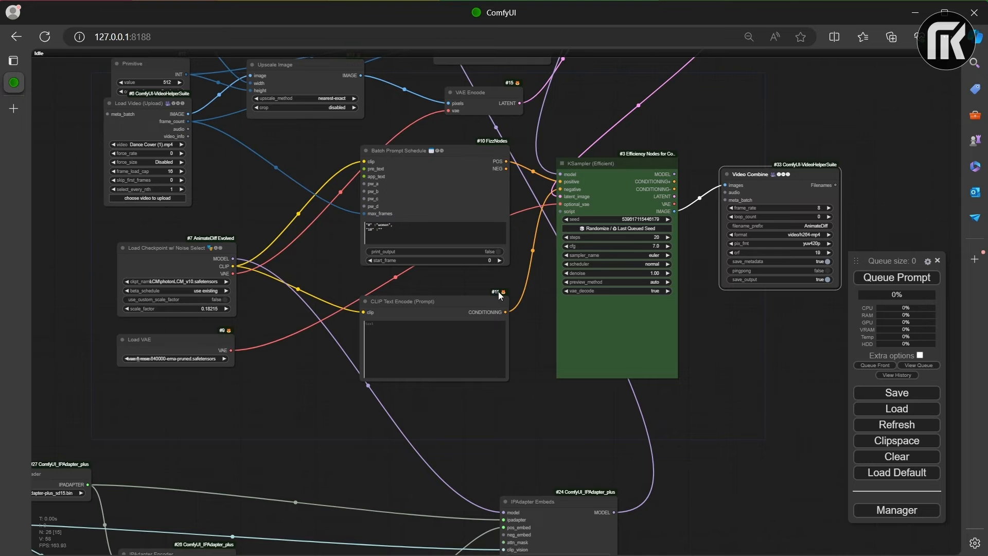
{"action": "left_click_drag", "start_coordinate": [498, 291], "coordinate": [723, 61]}
{"action": "left_click_drag", "start_coordinate": [541, 258], "coordinate": [487, 435]}
{"action": "scroll", "coordinate": [426, 62], "scroll_direction": "up", "scroll_amount": 1}
{"action": "left_click_drag", "start_coordinate": [426, 63], "coordinate": [440, 331]}
{"action": "left_click_drag", "start_coordinate": [506, 108], "coordinate": [534, 347]}
{"action": "left_click_drag", "start_coordinate": [516, 175], "coordinate": [364, 91]}
{"action": "scroll", "coordinate": [430, 168], "scroll_direction": "down", "scroll_amount": 4}
{"action": "scroll", "coordinate": [430, 168], "scroll_direction": "down", "scroll_amount": 1}
{"action": "left_click_drag", "start_coordinate": [430, 244], "coordinate": [507, 117]}
{"action": "scroll", "coordinate": [506, 139], "scroll_direction": "down", "scroll_amount": 1}
{"action": "left_click_drag", "start_coordinate": [505, 199], "coordinate": [568, 1]}
{"action": "scroll", "coordinate": [499, 124], "scroll_direction": "up", "scroll_amount": 1}
{"action": "scroll", "coordinate": [493, 108], "scroll_direction": "up", "scroll_amount": 3}
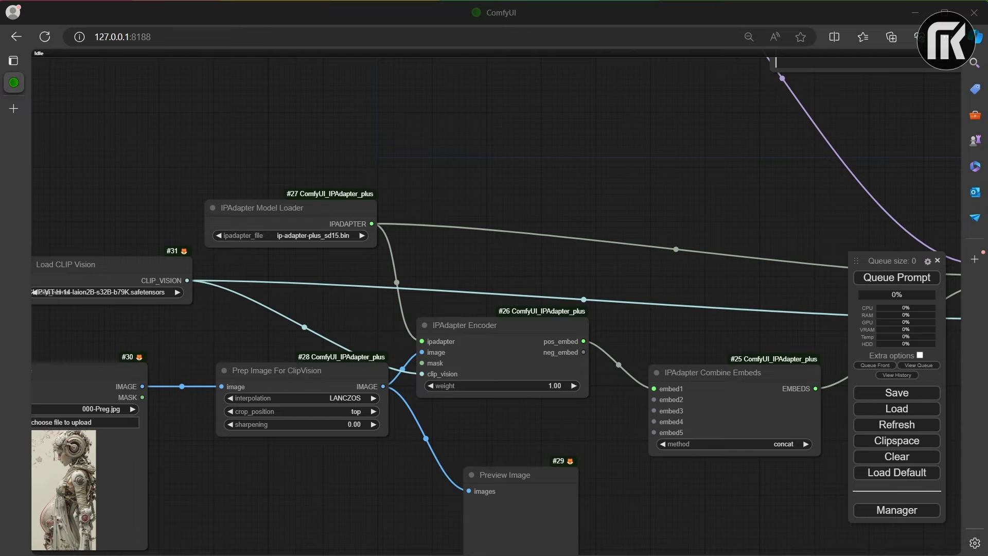
Step: Collapse the Preview Image, IPAdapter Encoder, Prep Image For ClipVision and Load Image nodes
{"action": "left_click_drag", "start_coordinate": [324, 334], "coordinate": [431, 157]}
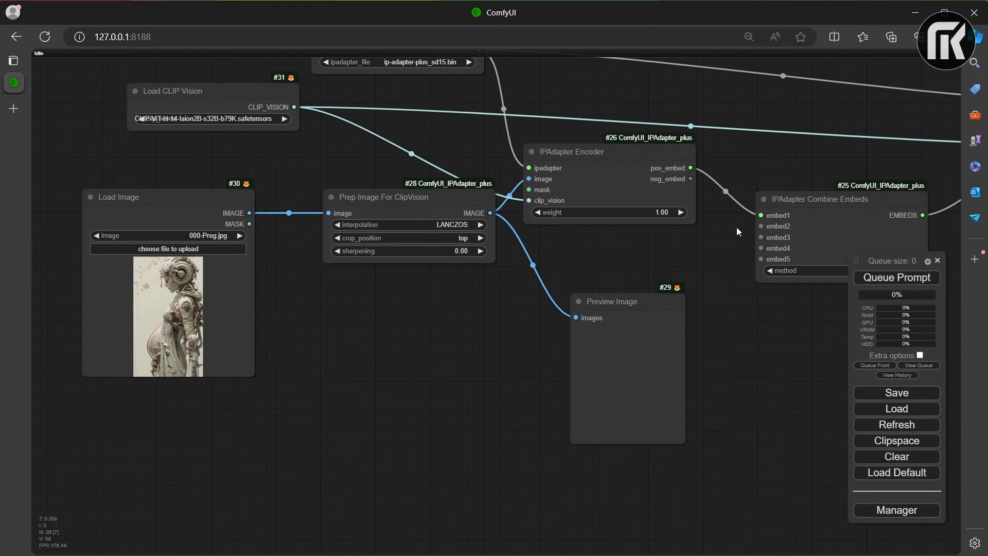
{"action": "left_click", "coordinate": [579, 301]}
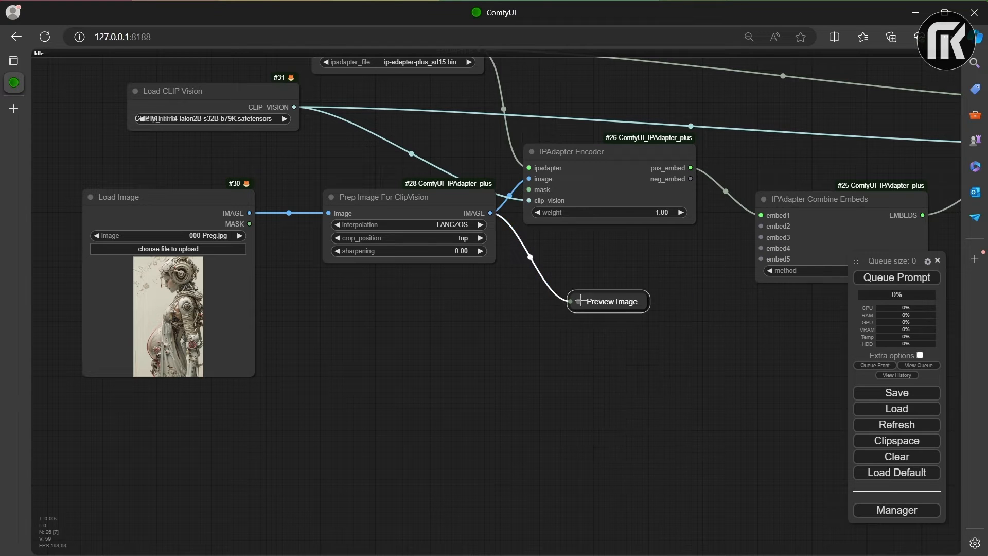
{"action": "left_click", "coordinate": [531, 151]}
{"action": "left_click", "coordinate": [330, 197]}
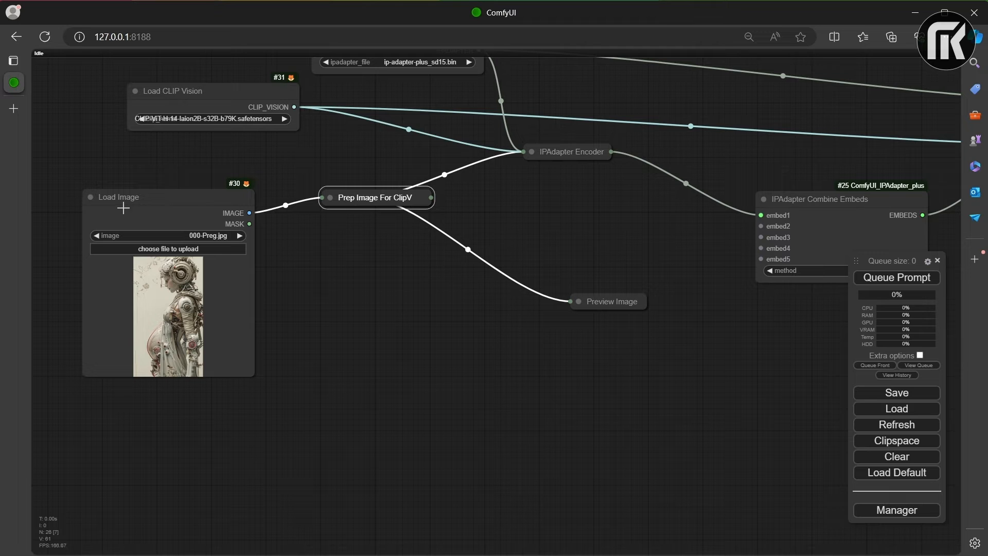
{"action": "left_click", "coordinate": [90, 195]}
Step: Line up the collapsed Load Image, Prep Image and IPAdapter Encoder nodes in a row, with Preview Image just below
{"action": "left_click_drag", "start_coordinate": [386, 198], "coordinate": [286, 200]}
{"action": "left_click_drag", "start_coordinate": [578, 152], "coordinate": [549, 196]}
{"action": "left_click_drag", "start_coordinate": [605, 306], "coordinate": [409, 232]}
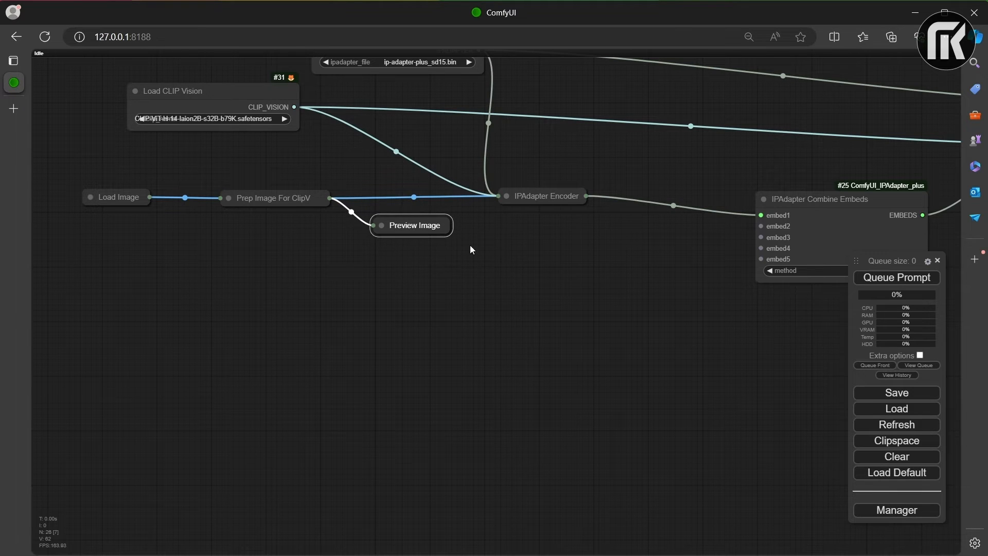
Step: Duplicate the row of four collapsed image nodes three times and stack the copies beneath the original
{"action": "left_click", "coordinate": [526, 195], "text": "shift"}
{"action": "left_click", "coordinate": [272, 198], "text": "shift"}
{"action": "left_click", "coordinate": [120, 191], "text": "shift"}
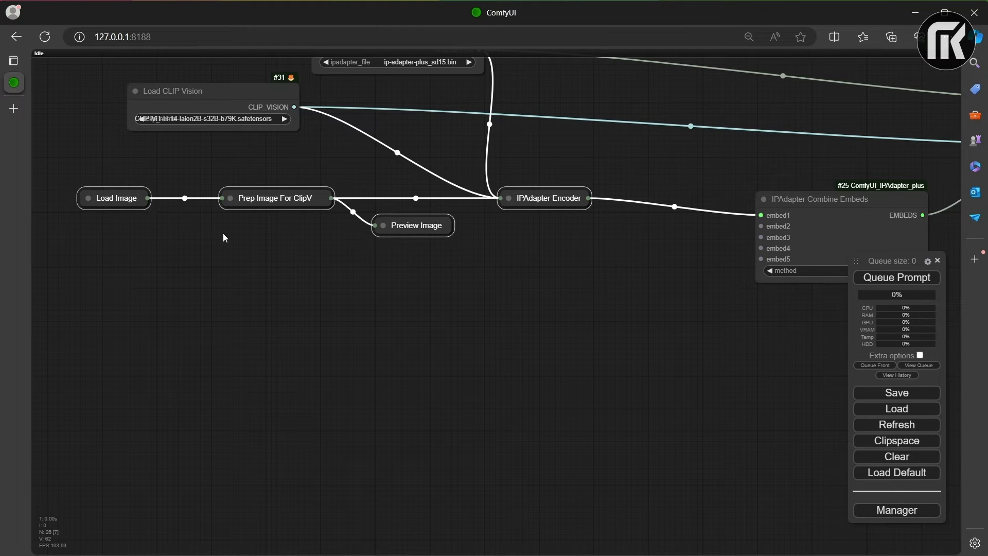
{"action": "key", "text": "ctrl+v"}
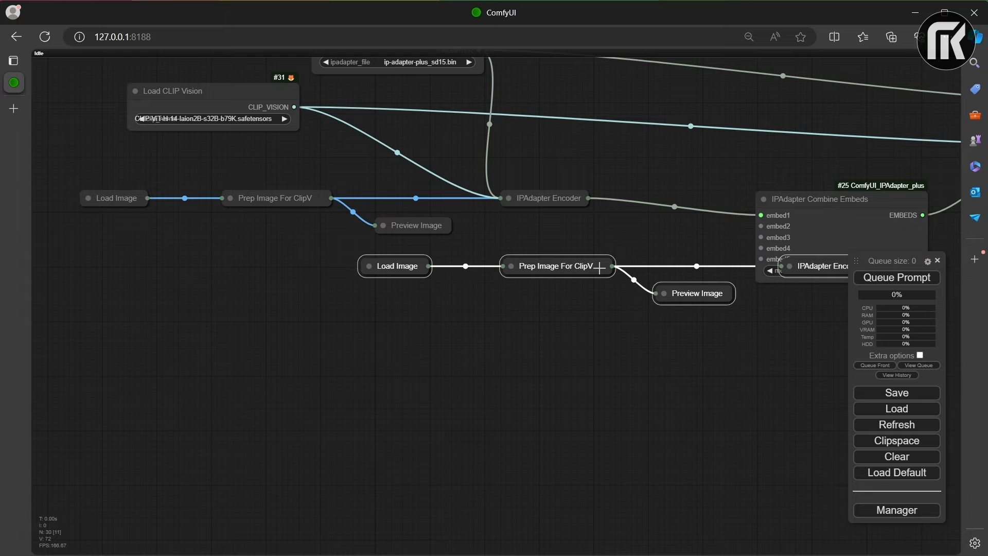
{"action": "left_click_drag", "start_coordinate": [599, 268], "coordinate": [340, 276]}
{"action": "key", "text": "ctrl+v"}
{"action": "left_click_drag", "start_coordinate": [580, 277], "coordinate": [310, 347]}
{"action": "key", "text": "ctrl+v"}
{"action": "left_click_drag", "start_coordinate": [562, 343], "coordinate": [327, 421]}
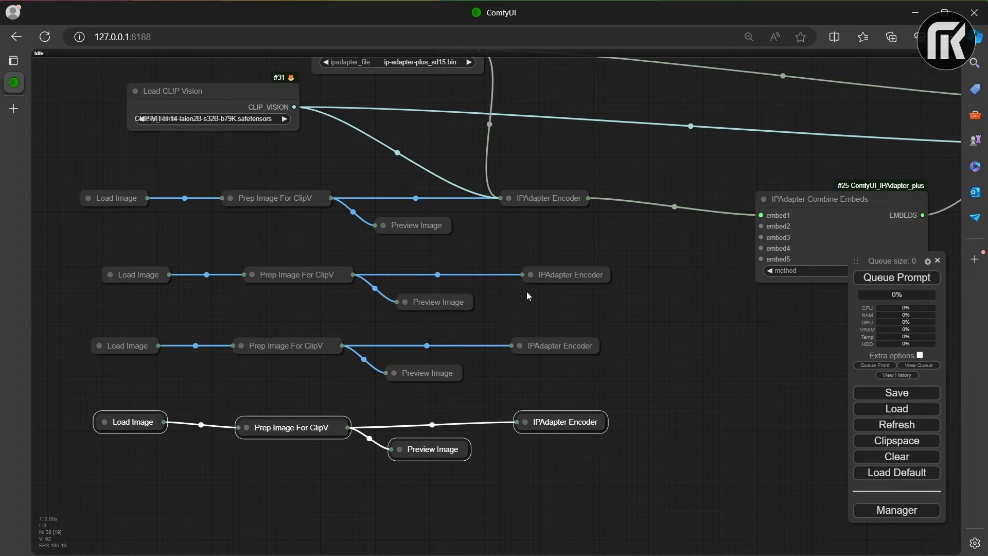
Step: Connect the pos_embed outputs of the three copied IPAdapter Encoders to embed2, embed3 and embed4 of IPAdapter Combine Embeds
{"action": "left_click_drag", "start_coordinate": [525, 293], "coordinate": [508, 276]}
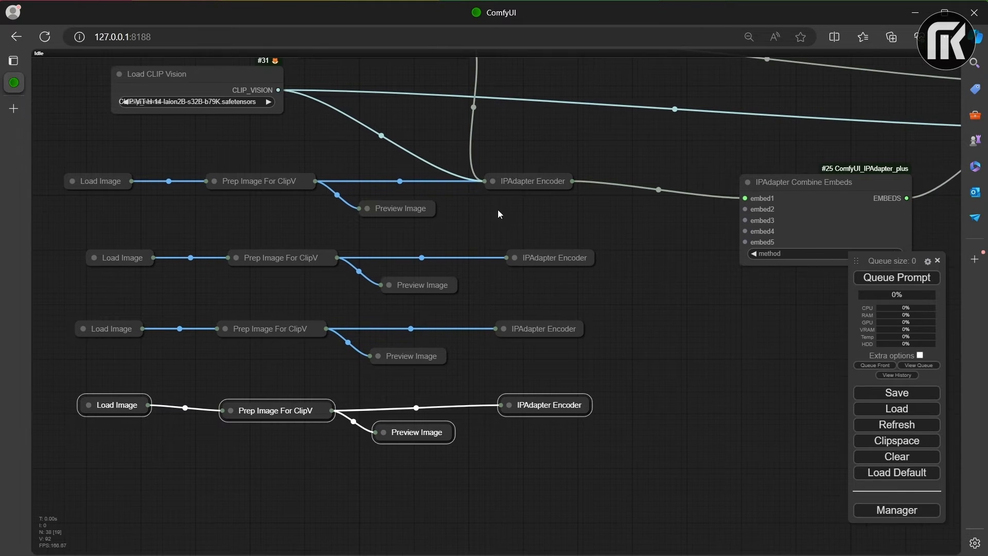
{"action": "left_click", "coordinate": [511, 259]}
{"action": "left_click", "coordinate": [511, 259]}
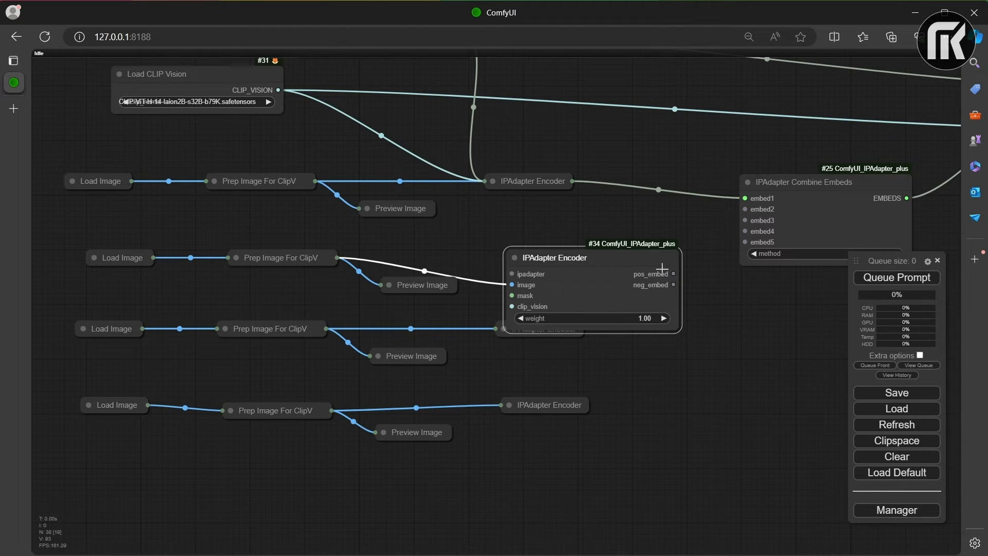
{"action": "left_click_drag", "start_coordinate": [673, 274], "coordinate": [744, 209]}
{"action": "left_click", "coordinate": [514, 257]}
{"action": "left_click", "coordinate": [501, 328]}
{"action": "left_click_drag", "start_coordinate": [663, 344], "coordinate": [744, 220]}
{"action": "left_click", "coordinate": [503, 328]}
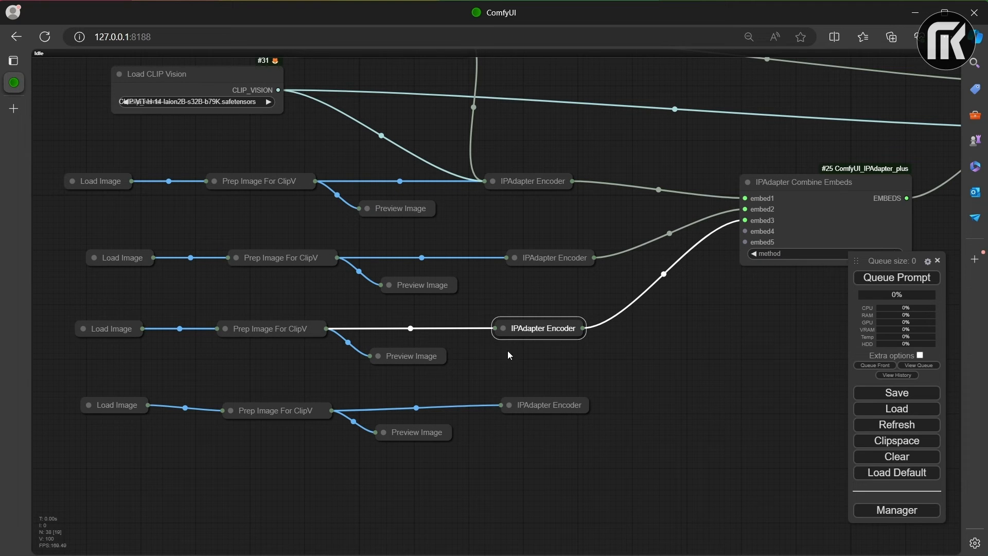
{"action": "left_click", "coordinate": [510, 405]}
{"action": "left_click_drag", "start_coordinate": [669, 421], "coordinate": [744, 231]}
{"action": "left_click_drag", "start_coordinate": [582, 405], "coordinate": [553, 385]}
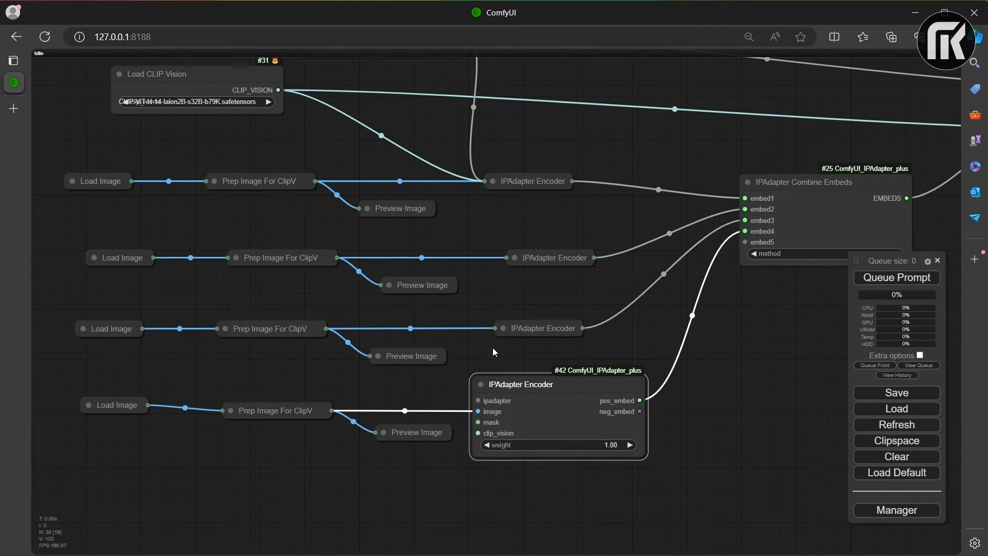
Step: Connect the IPAdapter Model Loader's IPADAPTER output to each of the three copied IPAdapter Encoders
{"action": "left_click_drag", "start_coordinate": [493, 348], "coordinate": [518, 369]}
{"action": "scroll", "coordinate": [518, 369], "scroll_direction": "down", "scroll_amount": 2}
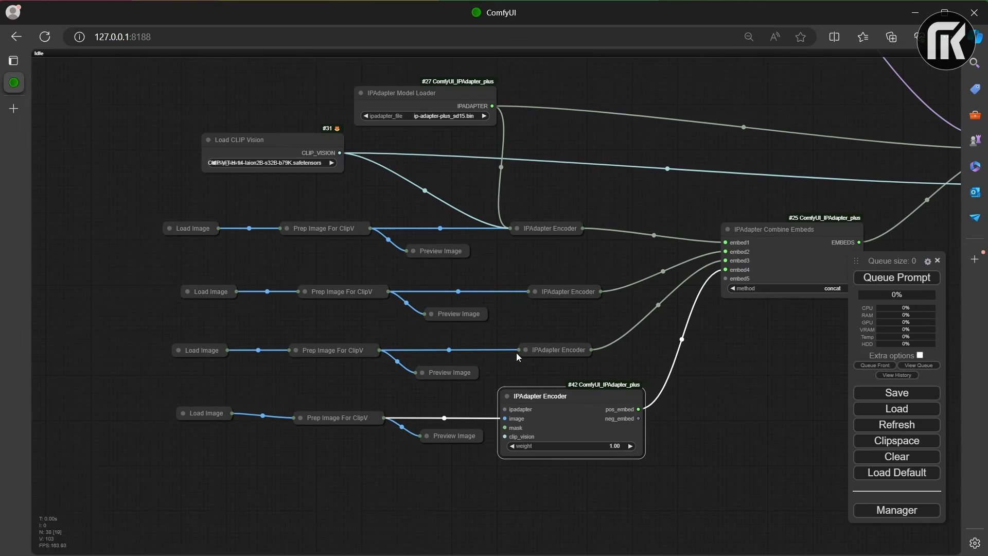
{"action": "left_click", "coordinate": [516, 228]}
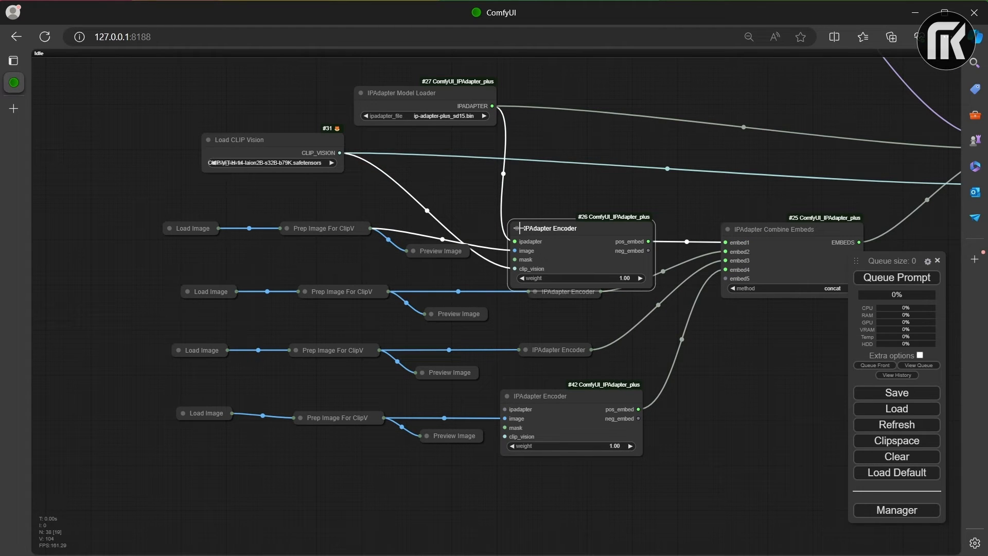
{"action": "left_click", "coordinate": [514, 228]}
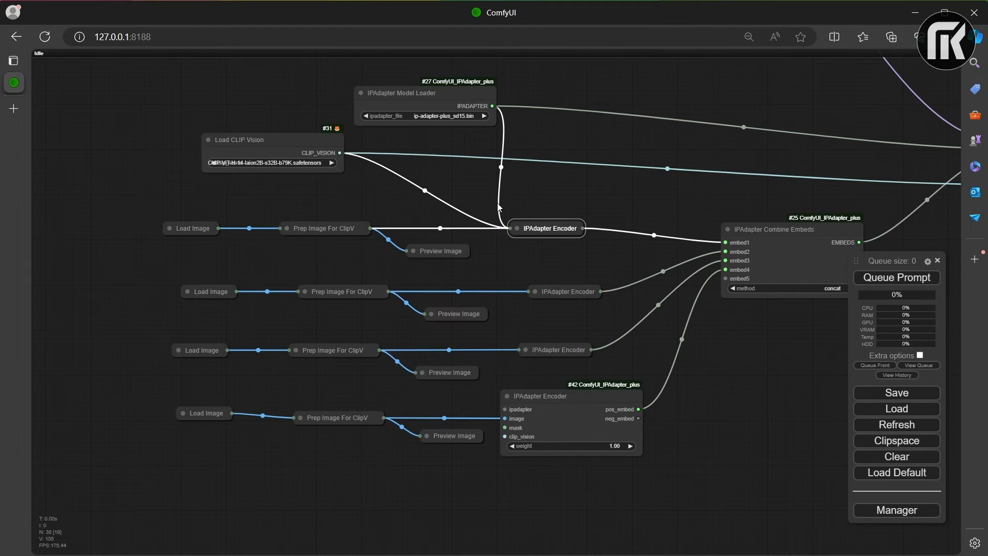
{"action": "left_click_drag", "start_coordinate": [492, 105], "coordinate": [535, 291]}
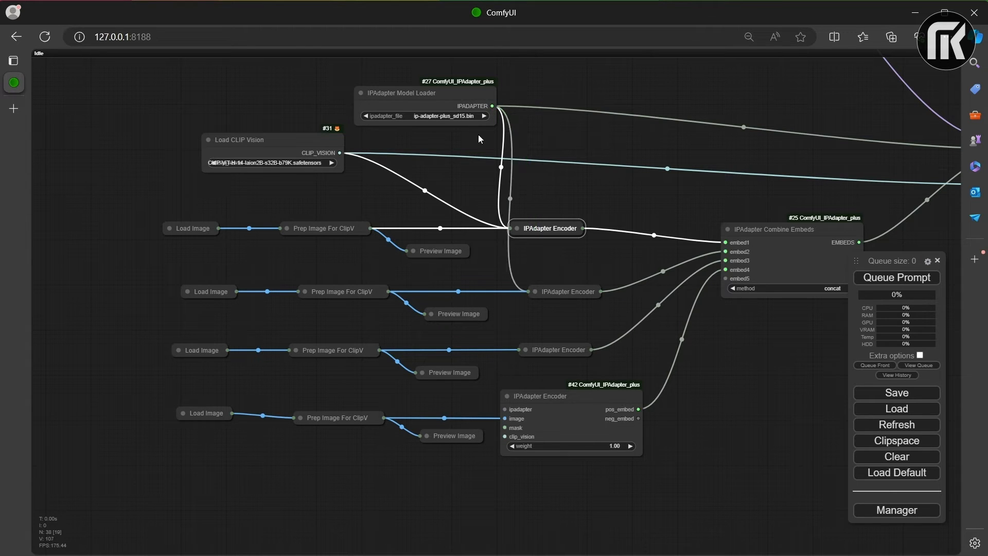
{"action": "left_click_drag", "start_coordinate": [491, 105], "coordinate": [523, 349]}
{"action": "left_click_drag", "start_coordinate": [492, 106], "coordinate": [504, 408]}
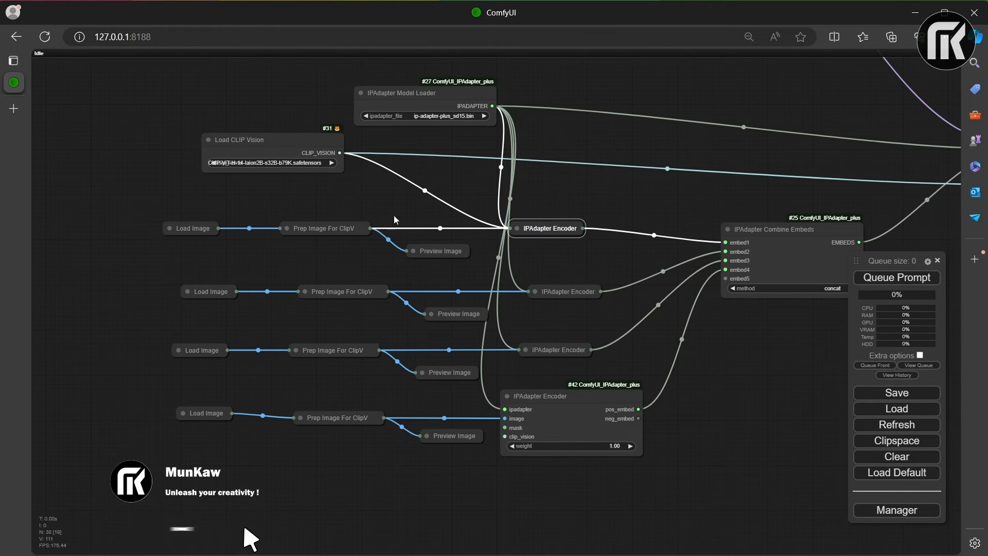
Step: Connect the Load CLIP Vision output to the clip_vision input of each of the three copied IPAdapter Encoders
{"action": "left_click_drag", "start_coordinate": [340, 153], "coordinate": [538, 293]}
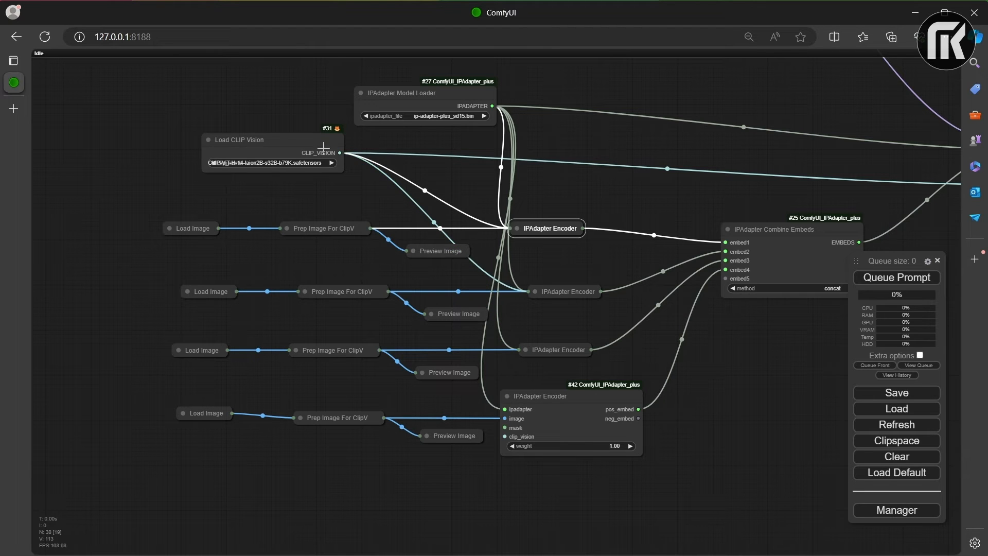
{"action": "left_click_drag", "start_coordinate": [340, 153], "coordinate": [513, 397]}
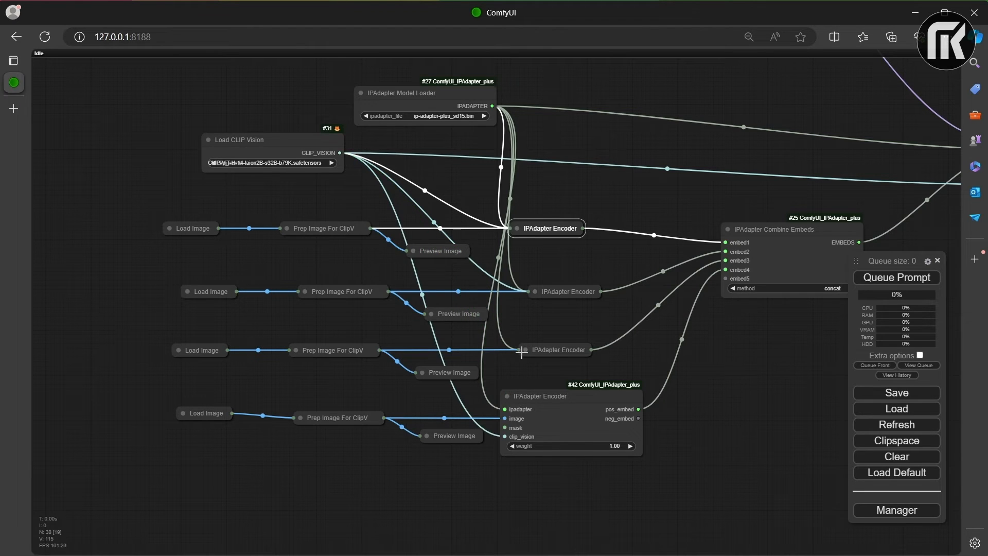
{"action": "left_click", "coordinate": [525, 350]}
{"action": "left_click_drag", "start_coordinate": [525, 350], "coordinate": [551, 324]}
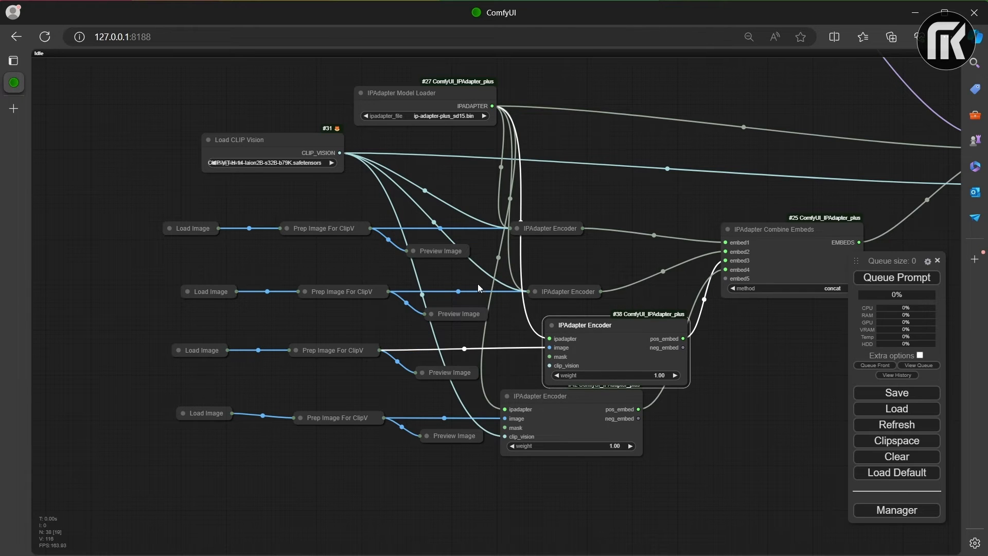
{"action": "left_click_drag", "start_coordinate": [340, 152], "coordinate": [549, 366]}
{"action": "left_click", "coordinate": [552, 325]}
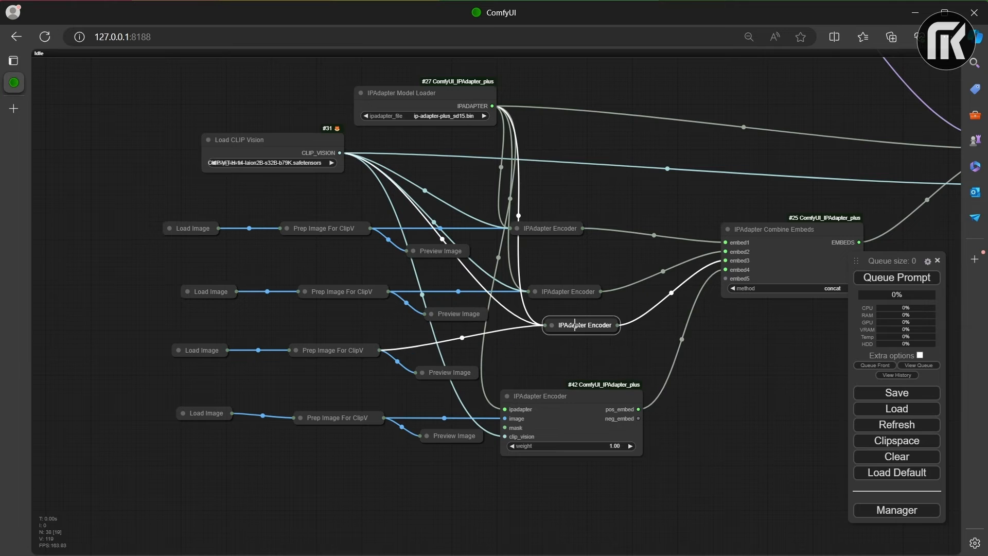
Step: Check the input connections of the first three IPAdapter Encoder nodes
{"action": "left_click", "coordinate": [551, 324]}
{"action": "mouse_move", "coordinate": [550, 338]}
{"action": "left_mouse_down"}
{"action": "mouse_move", "coordinate": [609, 331]}
{"action": "mouse_move", "coordinate": [540, 341]}
{"action": "left_mouse_up"}
{"action": "left_click", "coordinate": [550, 323]}
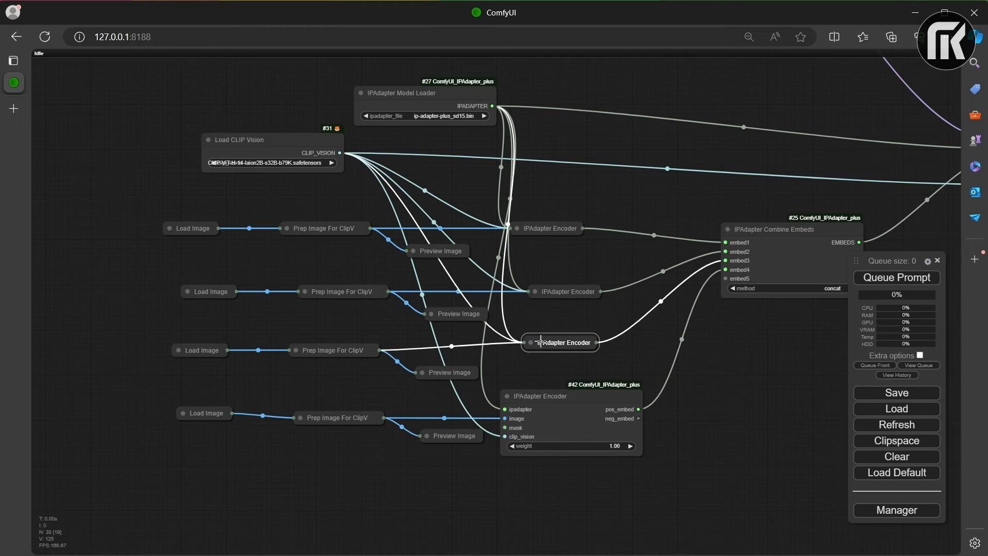
{"action": "left_click", "coordinate": [535, 291]}
{"action": "left_click", "coordinate": [535, 291]}
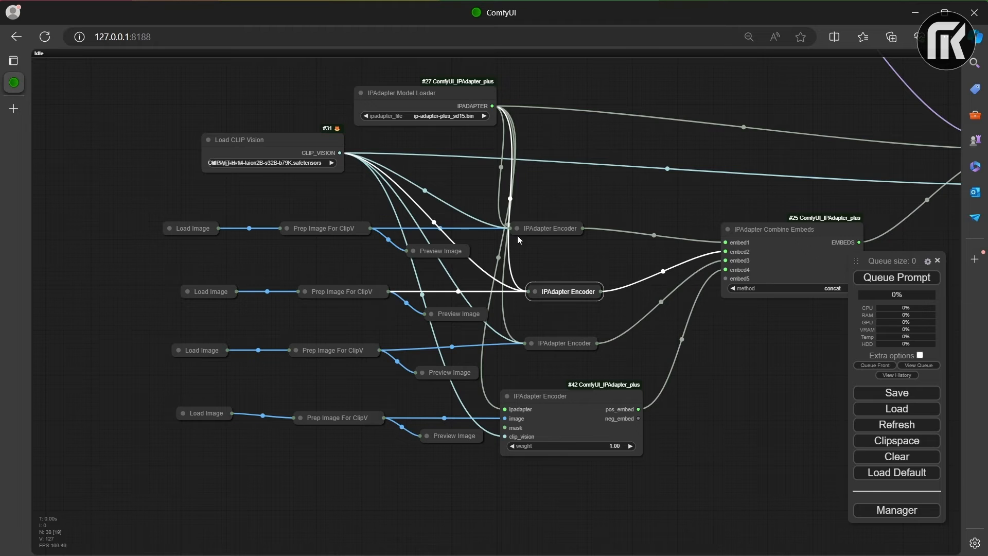
{"action": "left_click", "coordinate": [517, 228]}
{"action": "left_click", "coordinate": [518, 228]}
Step: Collapse the fourth IPAdapter Encoder and align all four encoders in a column
{"action": "left_click_drag", "start_coordinate": [541, 228], "coordinate": [572, 227]}
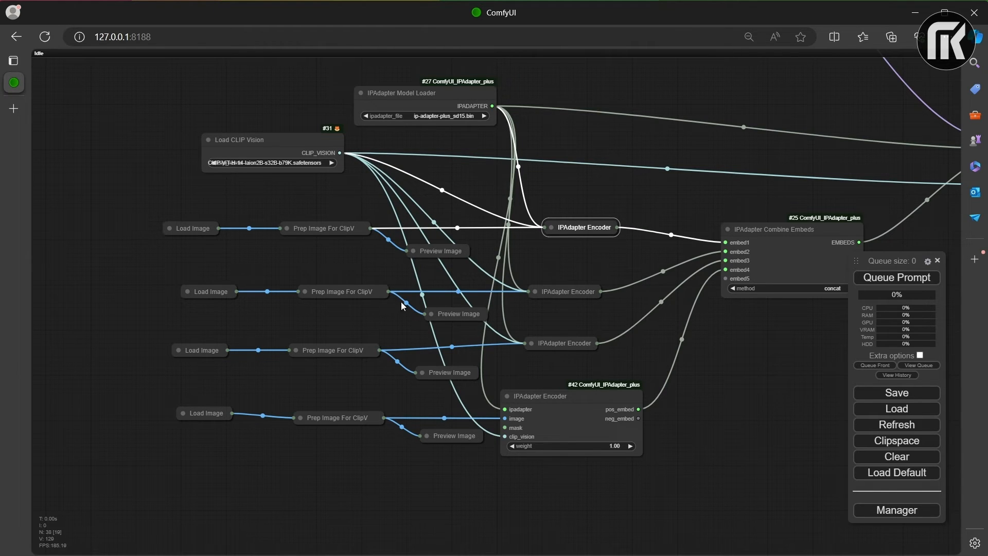
{"action": "left_click", "coordinate": [510, 395]}
{"action": "left_click_drag", "start_coordinate": [518, 396], "coordinate": [539, 424]}
{"action": "left_click_drag", "start_coordinate": [566, 343], "coordinate": [555, 349]}
{"action": "mouse_move", "coordinate": [558, 297]}
{"action": "left_mouse_down"}
{"action": "mouse_move", "coordinate": [537, 292]}
{"action": "mouse_move", "coordinate": [552, 300]}
{"action": "left_mouse_up"}
{"action": "mouse_move", "coordinate": [574, 227]}
{"action": "left_mouse_down"}
{"action": "mouse_move", "coordinate": [530, 222]}
{"action": "mouse_move", "coordinate": [558, 225]}
{"action": "left_mouse_up"}
Step: Collapse the Load CLIP Vision and IPAdapter Model Loader nodes and move Load CLIP Vision above the image rows
{"action": "left_click_drag", "start_coordinate": [291, 138], "coordinate": [266, 132]}
{"action": "left_click", "coordinate": [183, 134]}
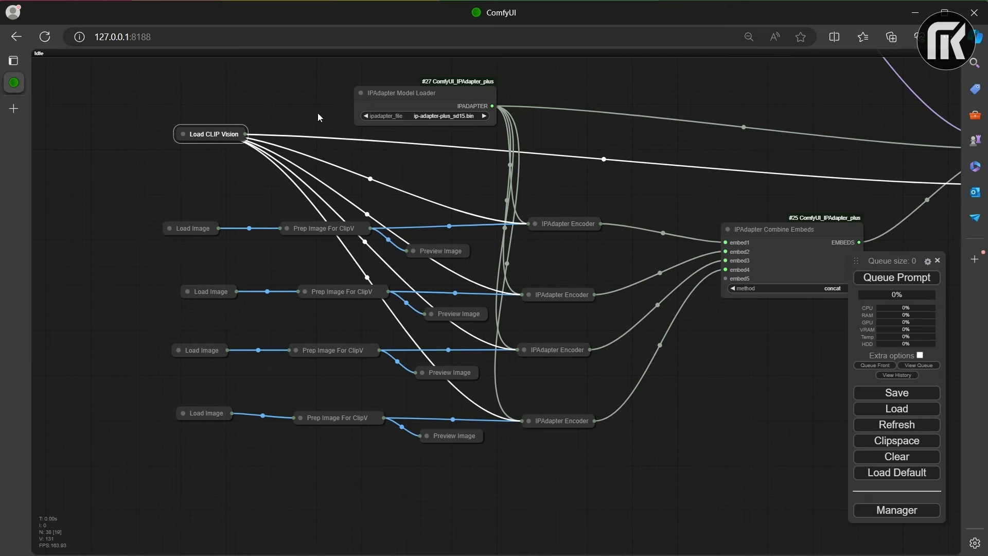
{"action": "left_click", "coordinate": [360, 93]}
{"action": "left_click_drag", "start_coordinate": [203, 134], "coordinate": [247, 130]}
Step: Expand the four Load Image nodes and spread them out away from the Prep Image nodes
{"action": "scroll", "coordinate": [553, 369], "scroll_direction": "down", "scroll_amount": 6}
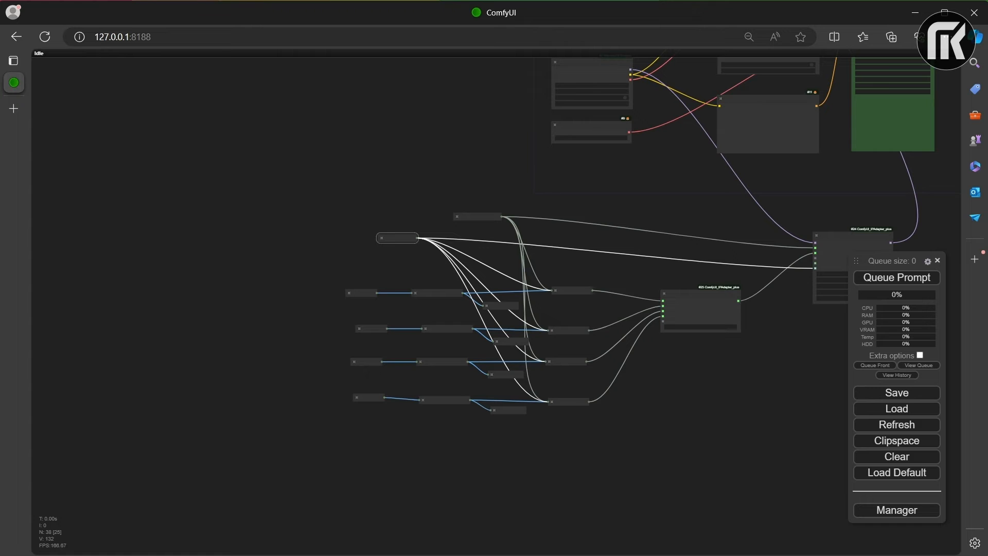
{"action": "scroll", "coordinate": [404, 270], "scroll_direction": "up", "scroll_amount": 7}
{"action": "left_click_drag", "start_coordinate": [377, 303], "coordinate": [162, 75]}
{"action": "left_click", "coordinate": [301, 150]}
{"action": "left_click", "coordinate": [318, 219]}
{"action": "left_click_drag", "start_coordinate": [357, 229], "coordinate": [190, 269]}
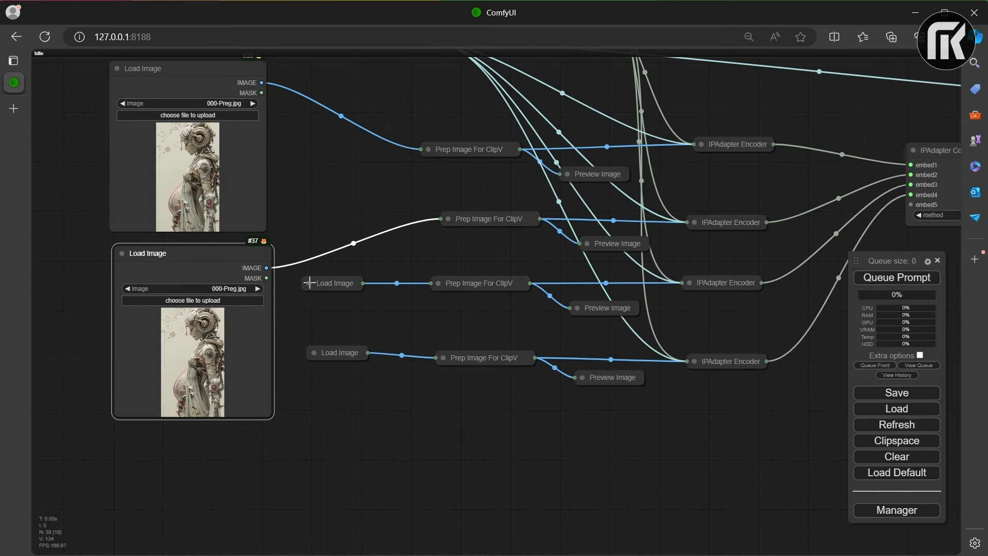
{"action": "left_click", "coordinate": [309, 282]}
{"action": "left_click_drag", "start_coordinate": [343, 284], "coordinate": [305, 394]}
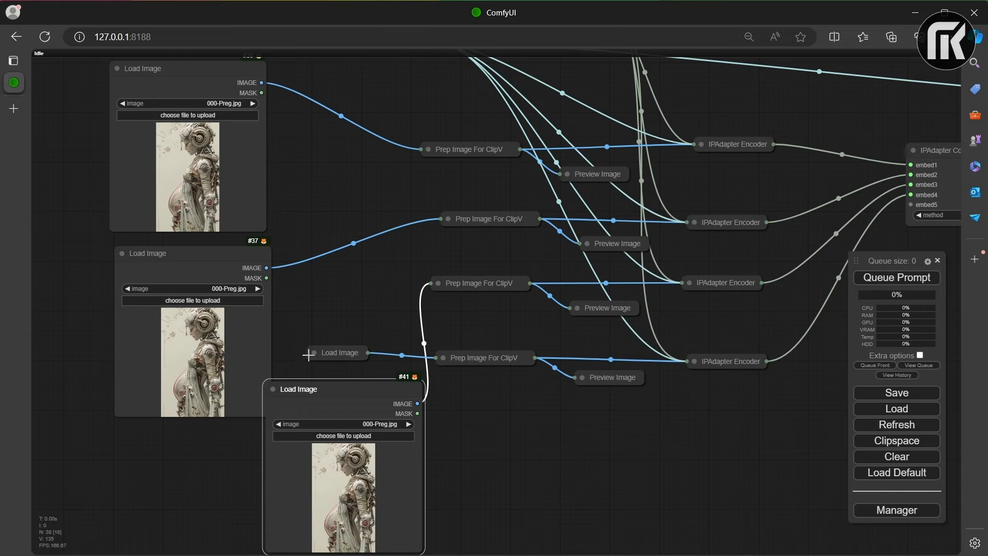
{"action": "left_click", "coordinate": [313, 352]}
{"action": "left_click_drag", "start_coordinate": [331, 353], "coordinate": [470, 412]}
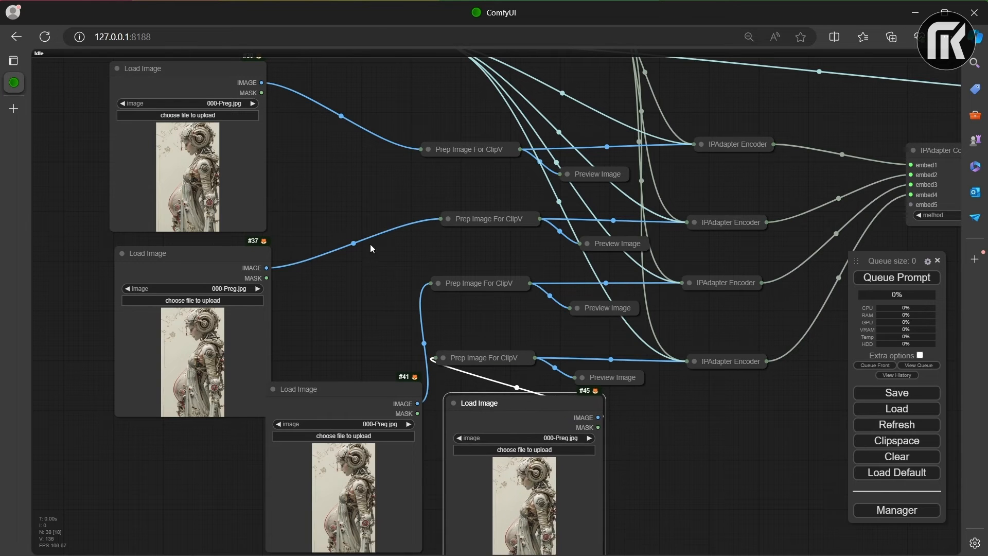
Step: Arrange the four expanded Load Image nodes in a two-by-two grid beside the Prep Image nodes
{"action": "left_click_drag", "start_coordinate": [363, 232], "coordinate": [554, 92]}
{"action": "left_click_drag", "start_coordinate": [530, 252], "coordinate": [388, 300]}
{"action": "left_click_drag", "start_coordinate": [712, 260], "coordinate": [571, 296]}
{"action": "left_click_drag", "start_coordinate": [495, 191], "coordinate": [416, 364]}
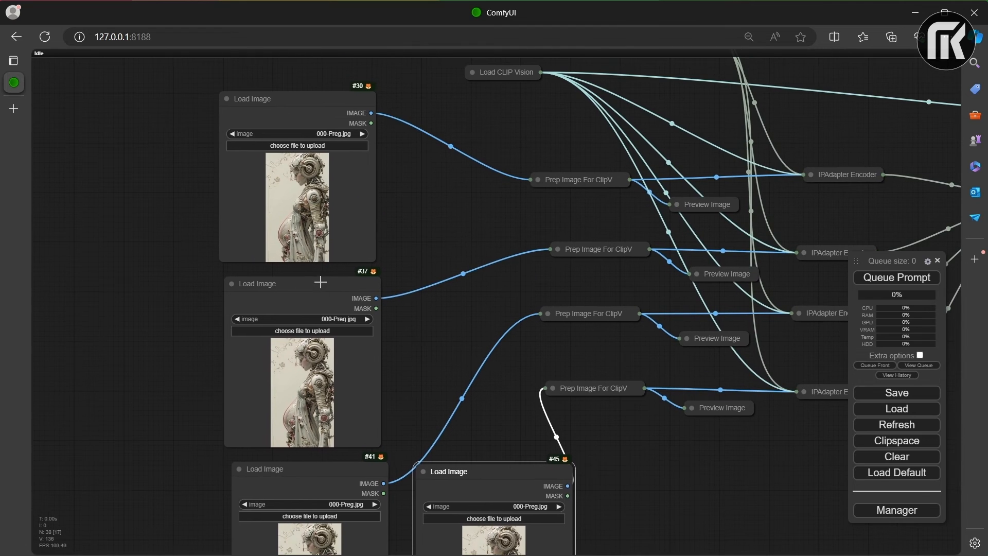
{"action": "left_click_drag", "start_coordinate": [317, 281], "coordinate": [462, 289]}
{"action": "left_click_drag", "start_coordinate": [302, 101], "coordinate": [290, 296]}
{"action": "scroll", "coordinate": [589, 328], "scroll_direction": "up", "scroll_amount": 1}
{"action": "left_click_drag", "start_coordinate": [589, 327], "coordinate": [469, 172]}
{"action": "scroll", "coordinate": [469, 172], "scroll_direction": "down", "scroll_amount": 5}
{"action": "left_click_drag", "start_coordinate": [535, 150], "coordinate": [580, 261]}
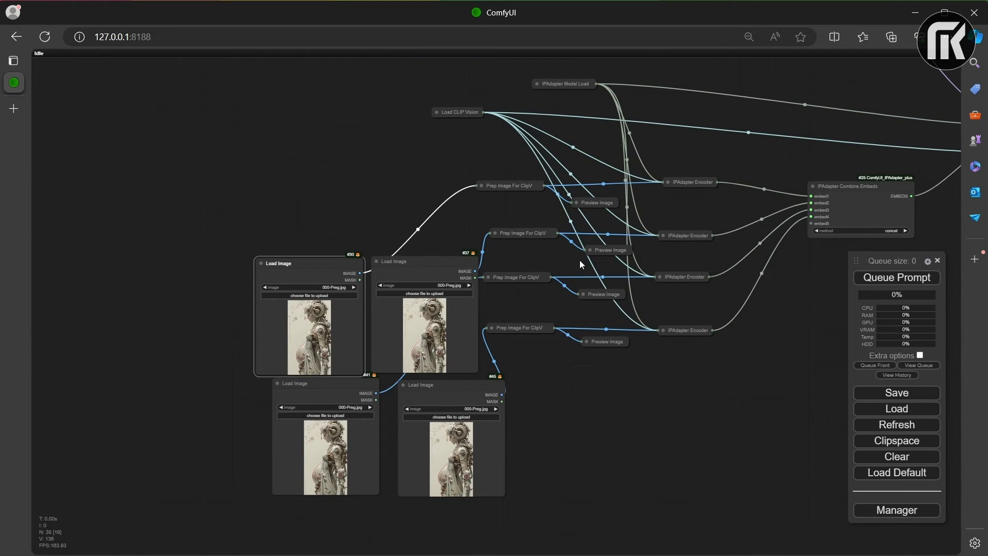
Step: Select all four Load Image nodes and move them together farther away from the Prep Image nodes
{"action": "left_click", "coordinate": [428, 261]}
{"action": "left_click", "coordinate": [451, 389], "text": "shift"}
{"action": "left_click", "coordinate": [346, 383], "text": "shift"}
{"action": "left_click_drag", "start_coordinate": [346, 387], "coordinate": [240, 318]}
{"action": "left_click", "coordinate": [457, 437]}
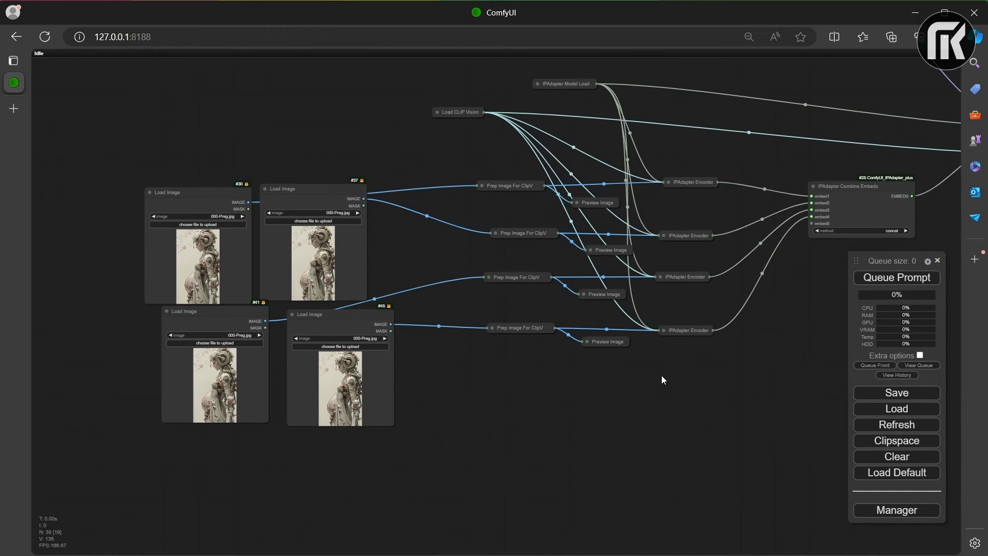
{"action": "scroll", "coordinate": [649, 384], "scroll_direction": "down", "scroll_amount": 6}
{"action": "left_click_drag", "start_coordinate": [679, 273], "coordinate": [467, 322]}
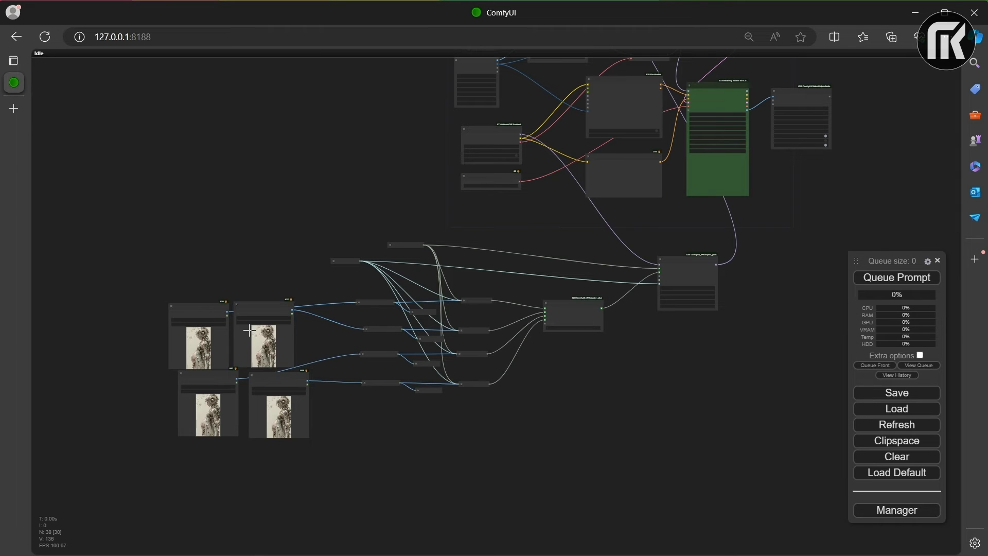
{"action": "scroll", "coordinate": [261, 331], "scroll_direction": "up", "scroll_amount": 8}
{"action": "left_click_drag", "start_coordinate": [294, 332], "coordinate": [549, 202]}
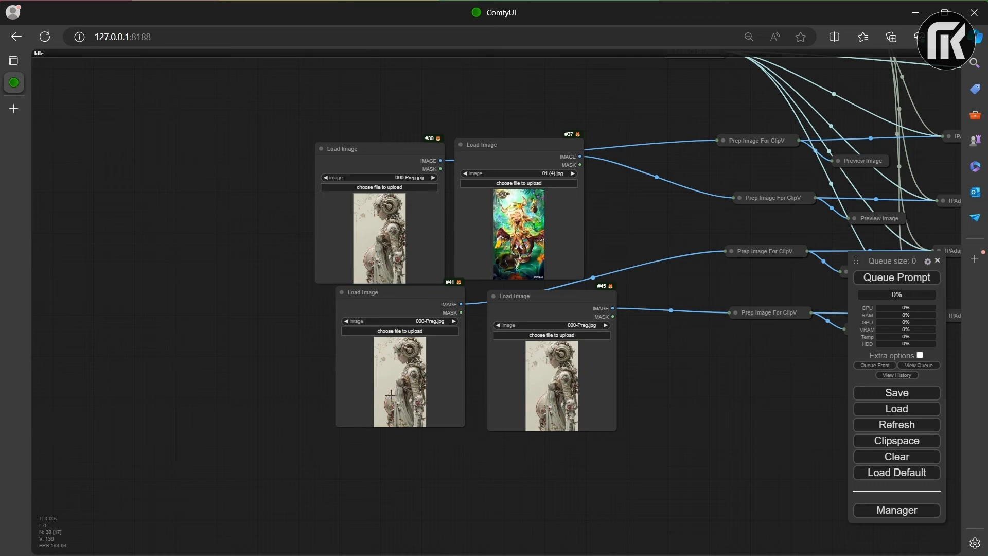
{"action": "left_click_drag", "start_coordinate": [987, 396], "coordinate": [551, 386]}
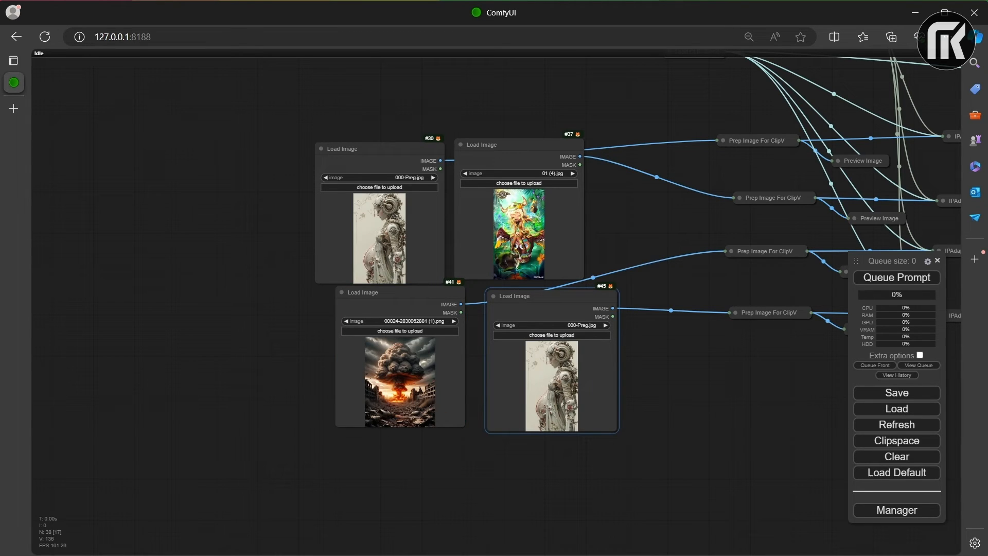
{"action": "left_click_drag", "start_coordinate": [987, 406], "coordinate": [562, 406]}
Step: Queue the prompt to generate the video with the four reference images
{"action": "scroll", "coordinate": [835, 336], "scroll_direction": "down", "scroll_amount": 5}
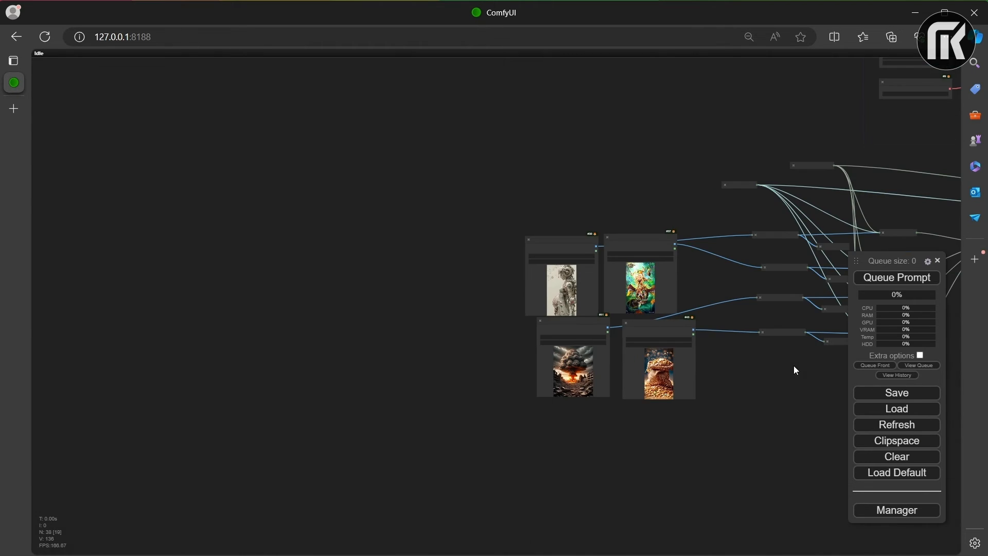
{"action": "left_click_drag", "start_coordinate": [793, 366], "coordinate": [448, 353]}
{"action": "scroll", "coordinate": [407, 366], "scroll_direction": "up", "scroll_amount": 6}
{"action": "left_click_drag", "start_coordinate": [760, 167], "coordinate": [602, 303]}
{"action": "scroll", "coordinate": [602, 304], "scroll_direction": "down", "scroll_amount": 5}
{"action": "left_click_drag", "start_coordinate": [732, 226], "coordinate": [510, 341]}
{"action": "scroll", "coordinate": [589, 316], "scroll_direction": "down", "scroll_amount": 4}
{"action": "left_click_drag", "start_coordinate": [706, 280], "coordinate": [655, 286]}
{"action": "scroll", "coordinate": [655, 286], "scroll_direction": "up", "scroll_amount": 7}
{"action": "scroll", "coordinate": [655, 286], "scroll_direction": "up", "scroll_amount": 3}
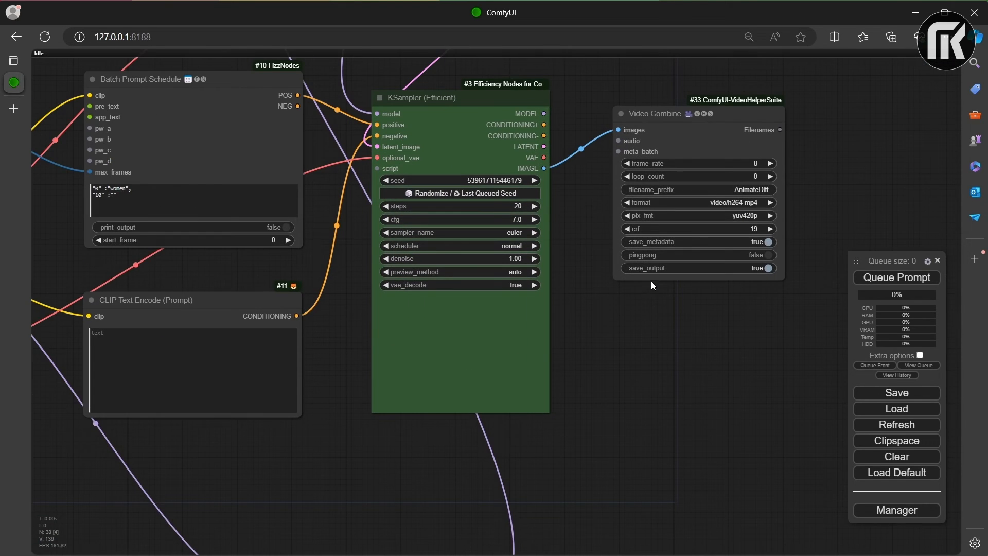
{"action": "left_click", "coordinate": [904, 279]}
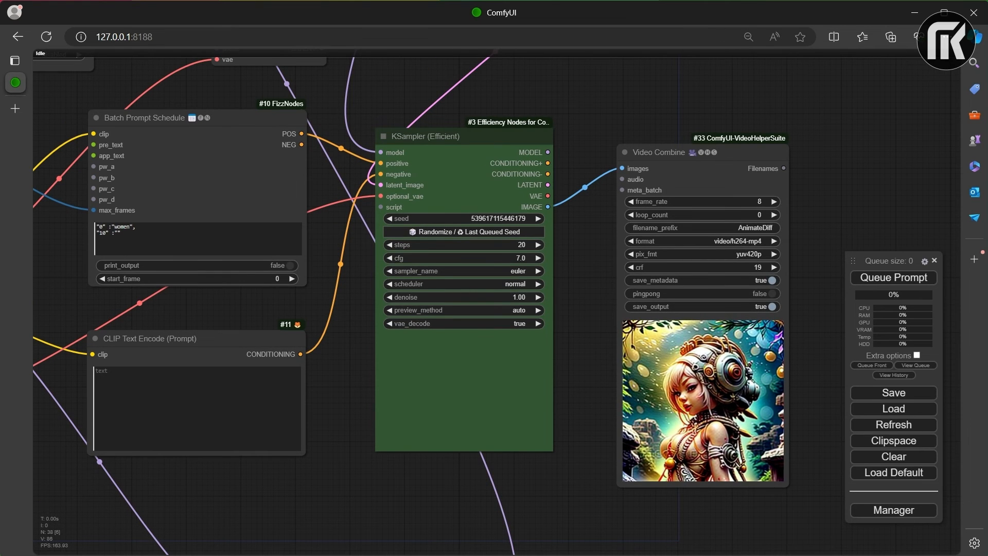
Step: Add a Control Net Stacker node from the Efficiency Nodes stackers in the empty area beside the IPAdapter Embeds node
{"action": "scroll", "coordinate": [554, 417], "scroll_direction": "down", "scroll_amount": 3}
{"action": "left_click_drag", "start_coordinate": [549, 390], "coordinate": [509, 197]}
{"action": "scroll", "coordinate": [629, 336], "scroll_direction": "up", "scroll_amount": 1}
{"action": "scroll", "coordinate": [629, 335], "scroll_direction": "down", "scroll_amount": 1}
{"action": "left_click_drag", "start_coordinate": [650, 348], "coordinate": [558, 262]}
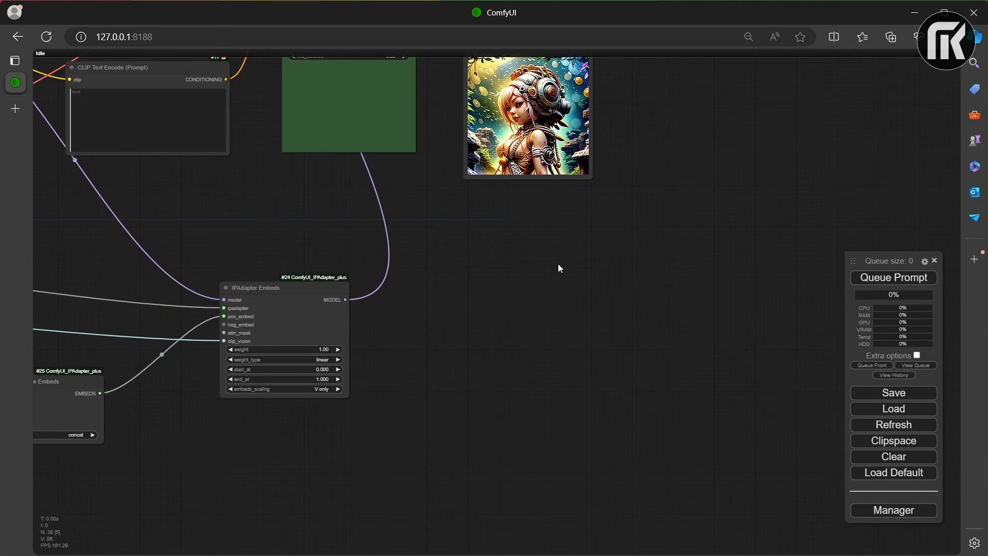
{"action": "right_click", "coordinate": [480, 302]}
{"action": "left_click", "coordinate": [482, 303]}
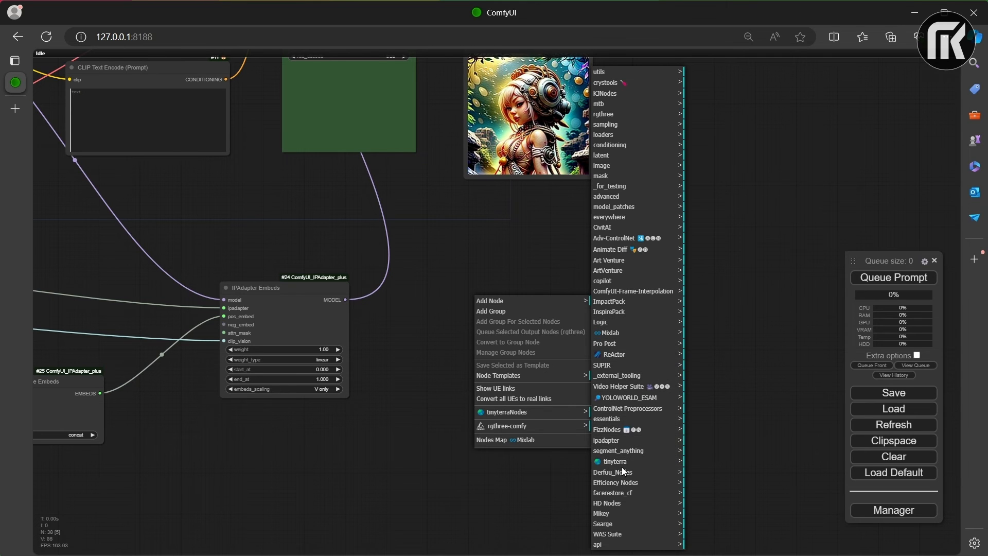
{"action": "left_click", "coordinate": [627, 482]}
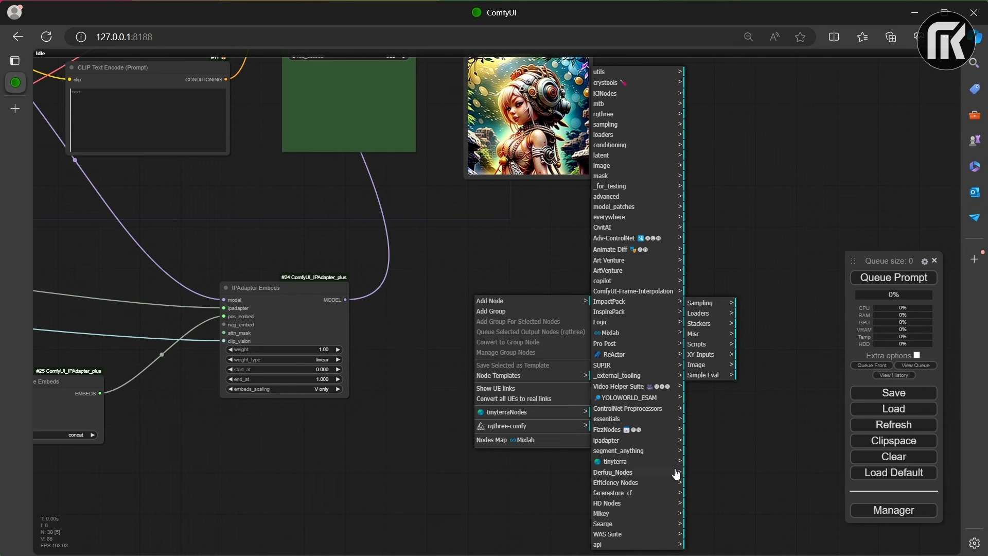
{"action": "left_click", "coordinate": [700, 323]}
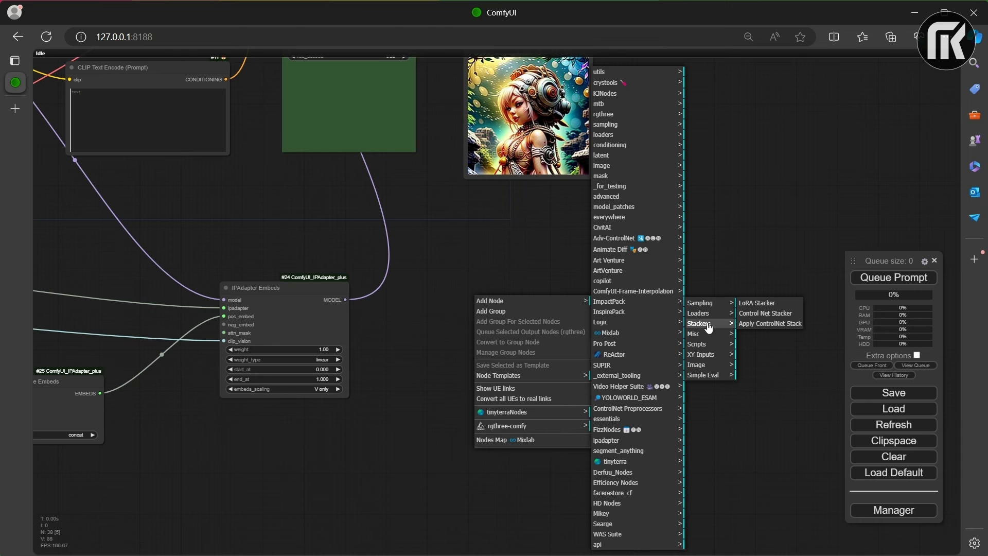
{"action": "left_click", "coordinate": [770, 313]}
{"action": "left_click_drag", "start_coordinate": [560, 298], "coordinate": [646, 317]}
Step: Feed the stacker's control_net input from a new Load Advanced ControlNet Model node set to control_v1p_sd15_qrcode_monster.ckpt
{"action": "left_click_drag", "start_coordinate": [569, 324], "coordinate": [561, 325]}
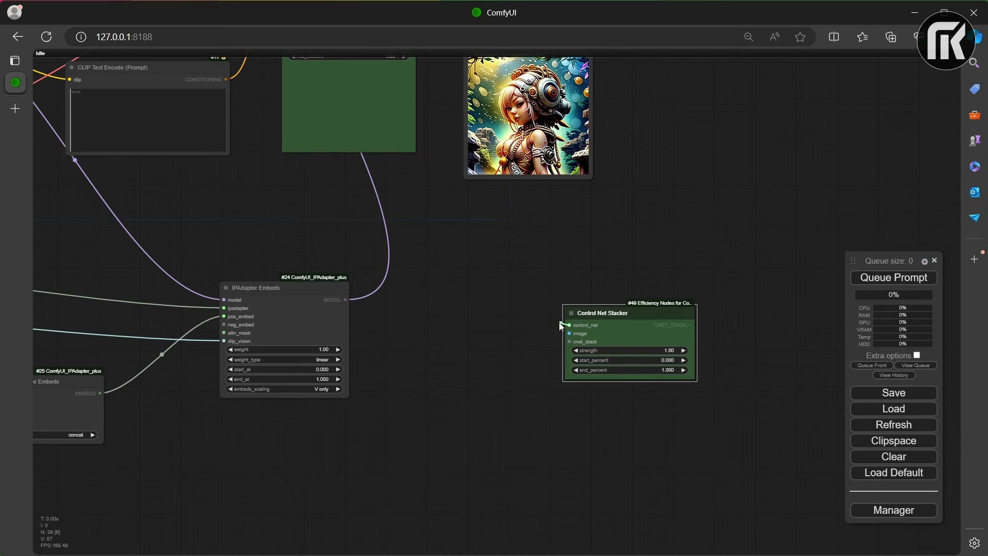
{"action": "left_click_drag", "start_coordinate": [488, 298], "coordinate": [486, 298]}
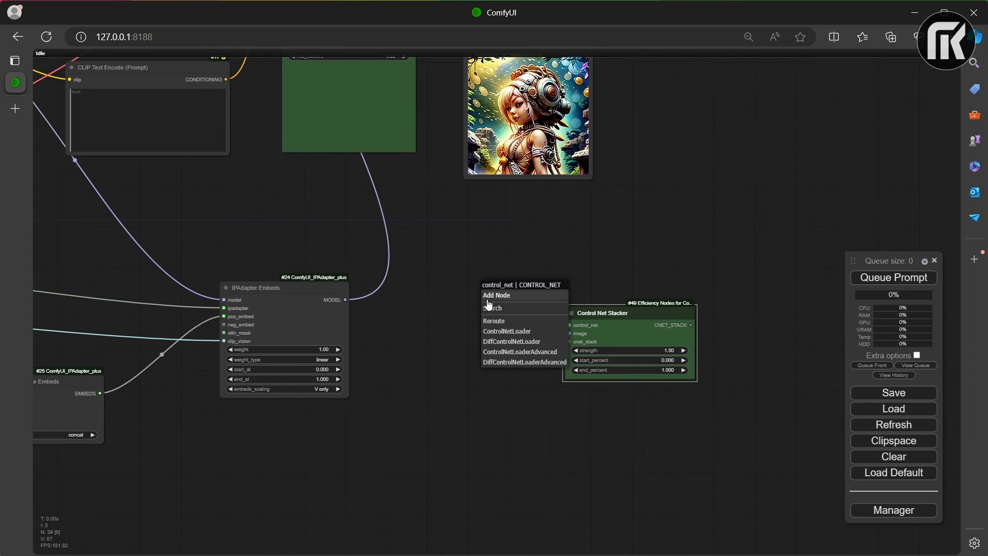
{"action": "left_click", "coordinate": [528, 348]}
{"action": "left_click_drag", "start_coordinate": [545, 289], "coordinate": [445, 268]}
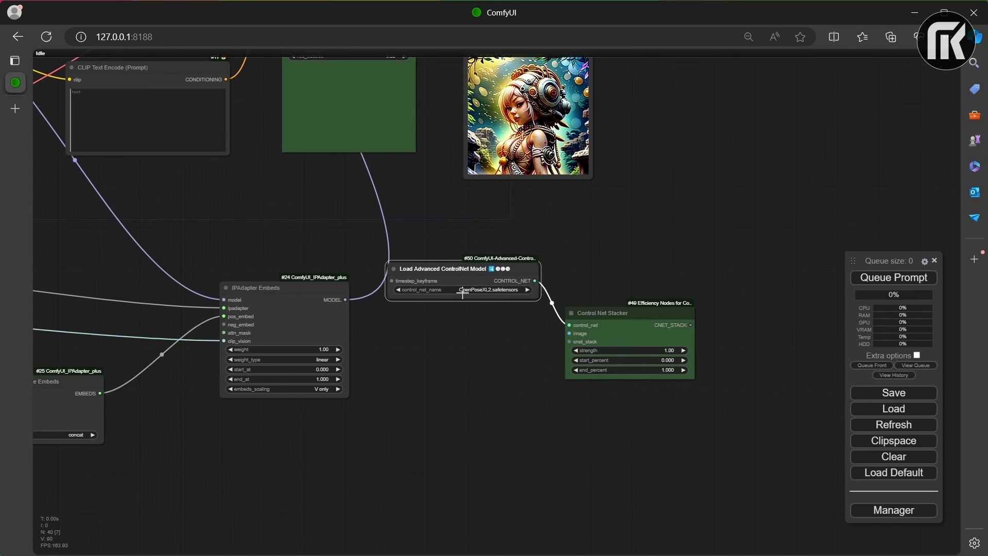
{"action": "left_click", "coordinate": [463, 290]}
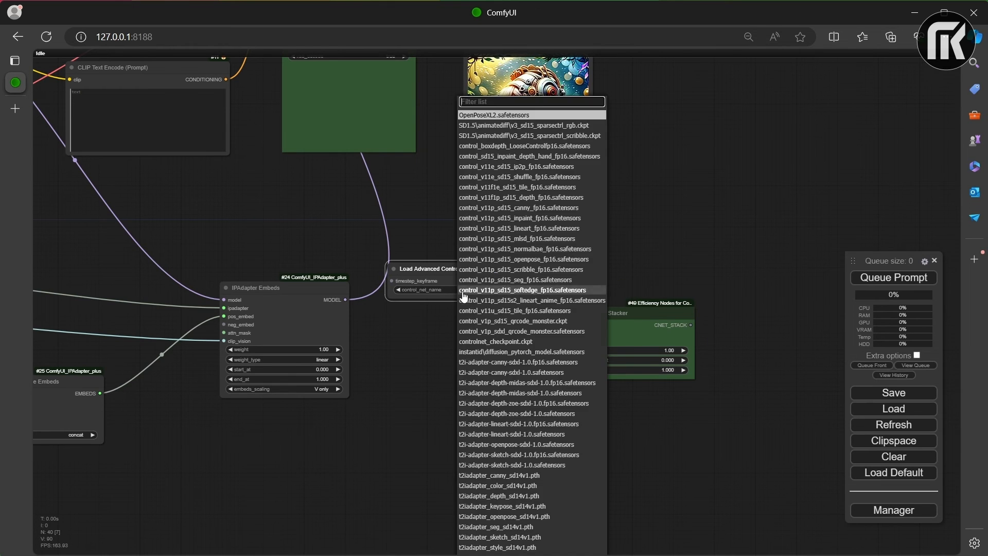
{"action": "left_click", "coordinate": [513, 322]}
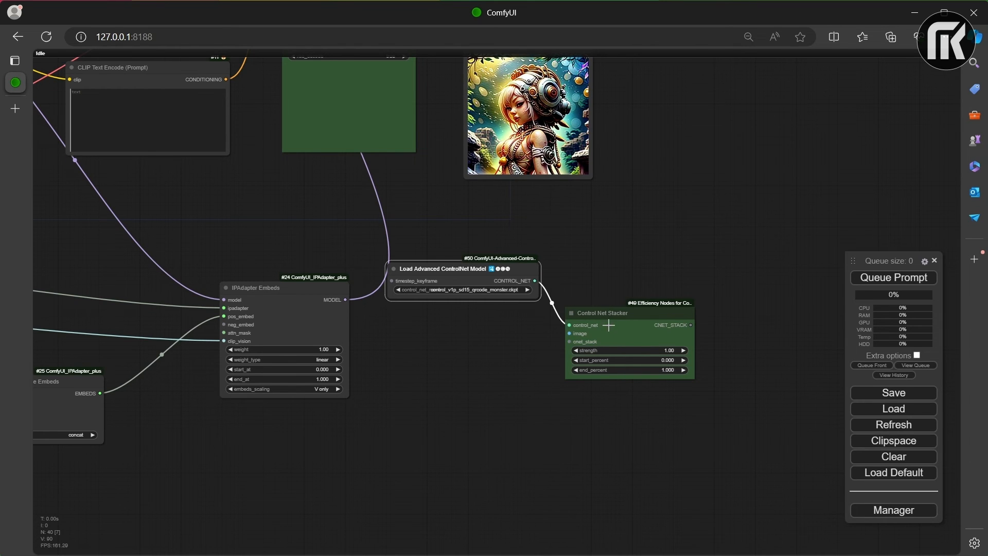
{"action": "left_click_drag", "start_coordinate": [520, 396], "coordinate": [615, 352]}
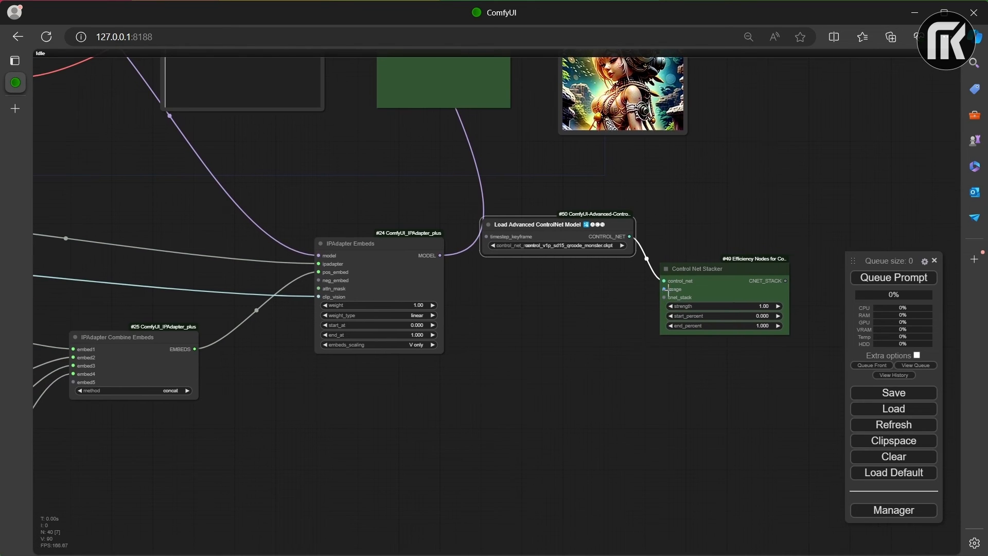
{"action": "right_click", "coordinate": [535, 341]}
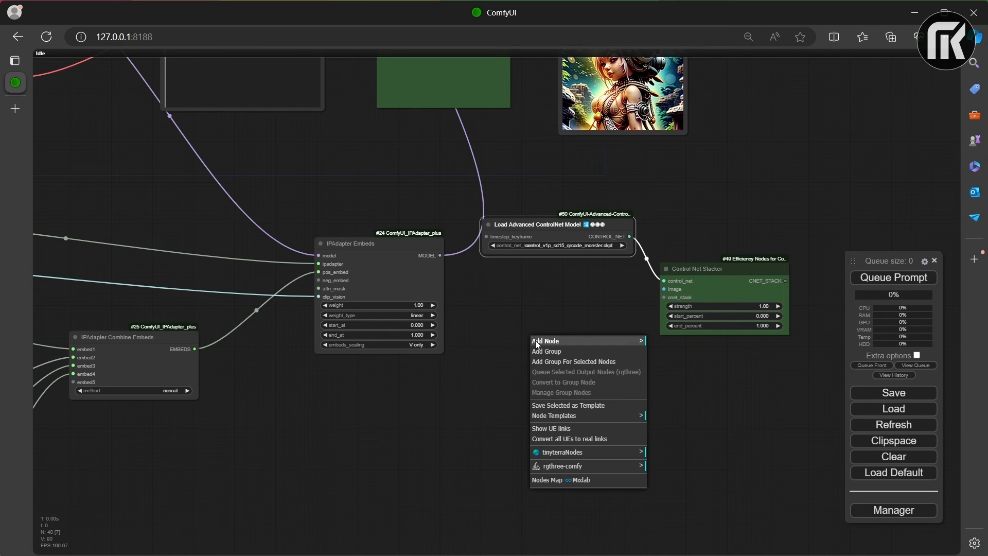
{"action": "left_click", "coordinate": [595, 341]}
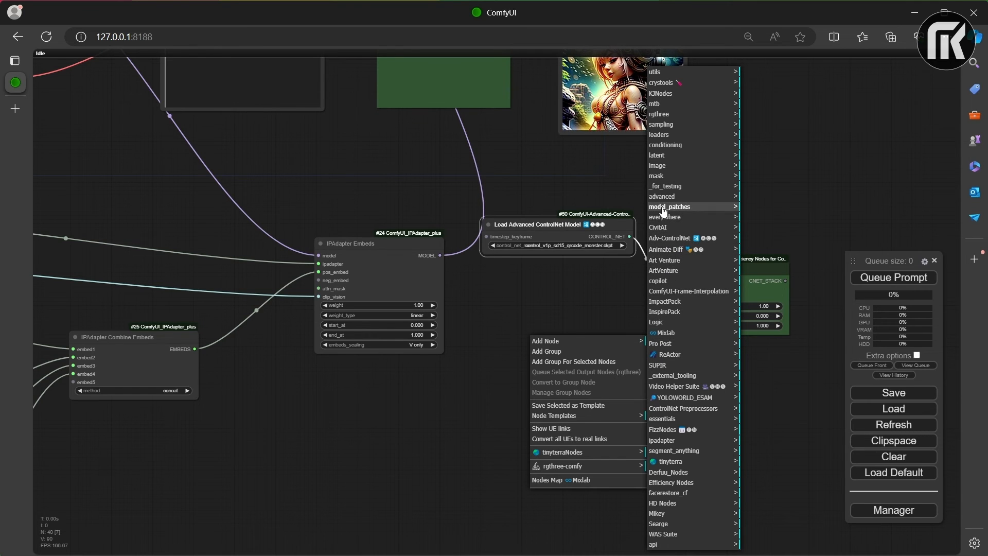
{"action": "left_click", "coordinate": [666, 239]}
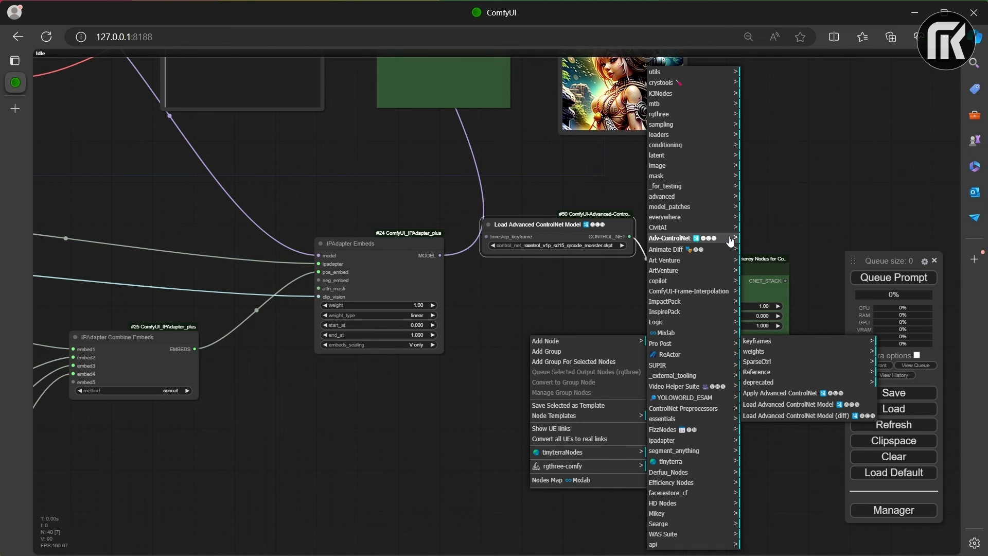
{"action": "left_click", "coordinate": [698, 410]}
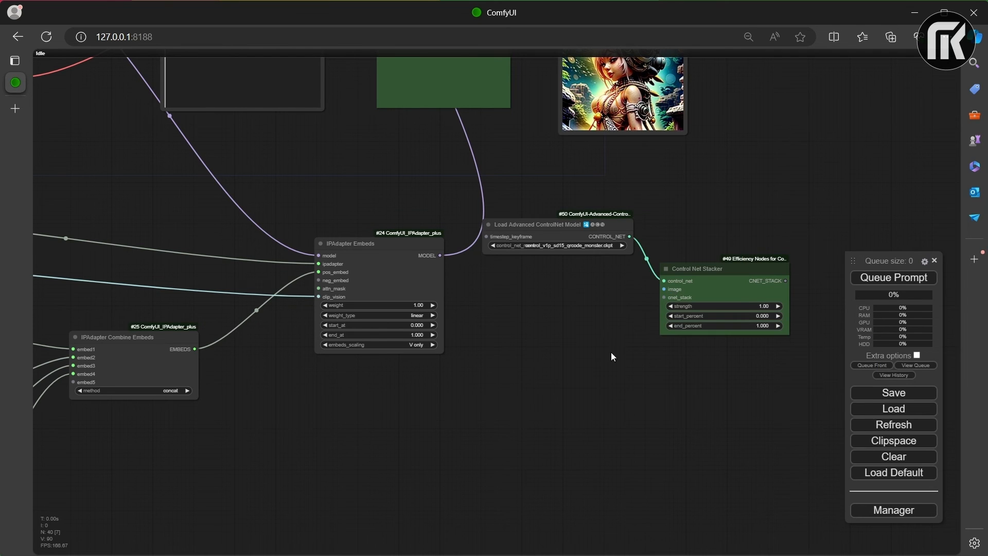
Step: Add a HED Soft-Edge Lines preprocessor below the ControlNet loader and connect its image output to the Control Net Stacker's image input
{"action": "right_click", "coordinate": [548, 328]}
{"action": "left_click", "coordinate": [569, 326]}
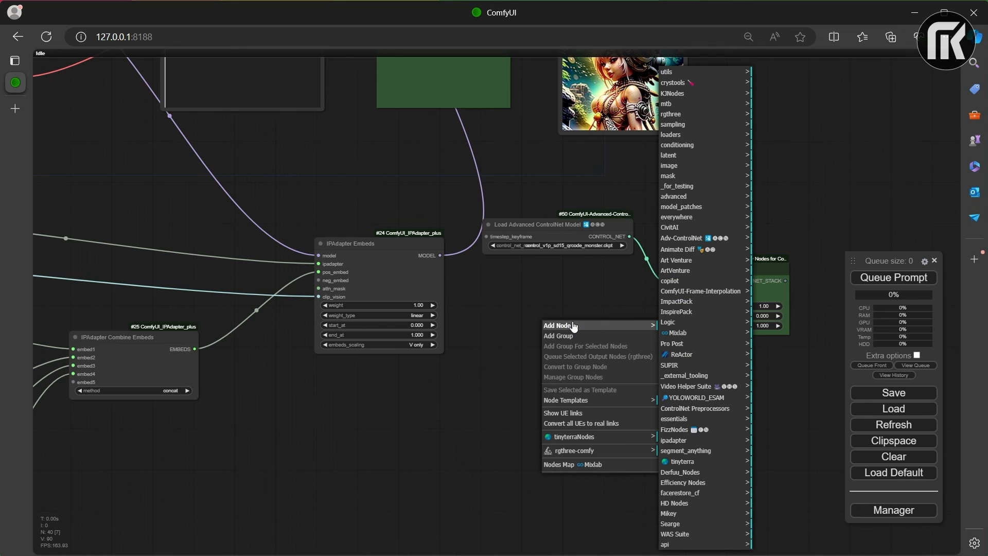
{"action": "left_click", "coordinate": [691, 410]}
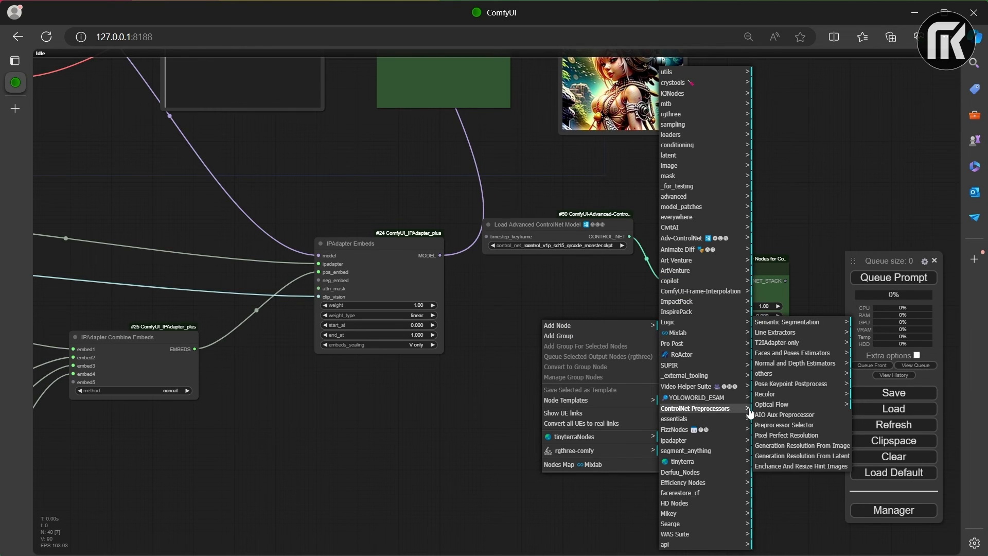
{"action": "left_click", "coordinate": [777, 333]}
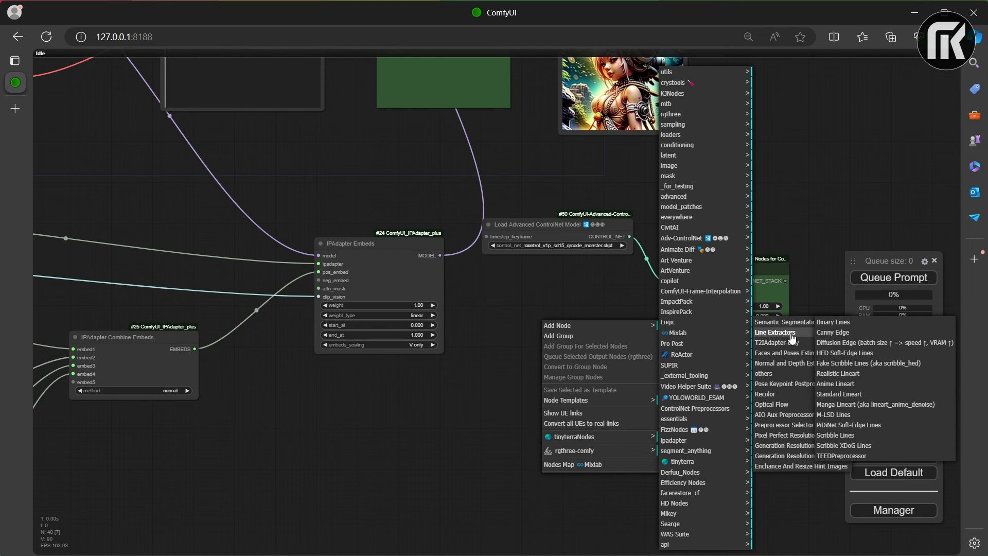
{"action": "left_click", "coordinate": [831, 353]}
{"action": "left_click_drag", "start_coordinate": [617, 320], "coordinate": [548, 312]}
{"action": "left_click_drag", "start_coordinate": [604, 323], "coordinate": [665, 291]}
{"action": "left_click_drag", "start_coordinate": [561, 292], "coordinate": [705, 312]}
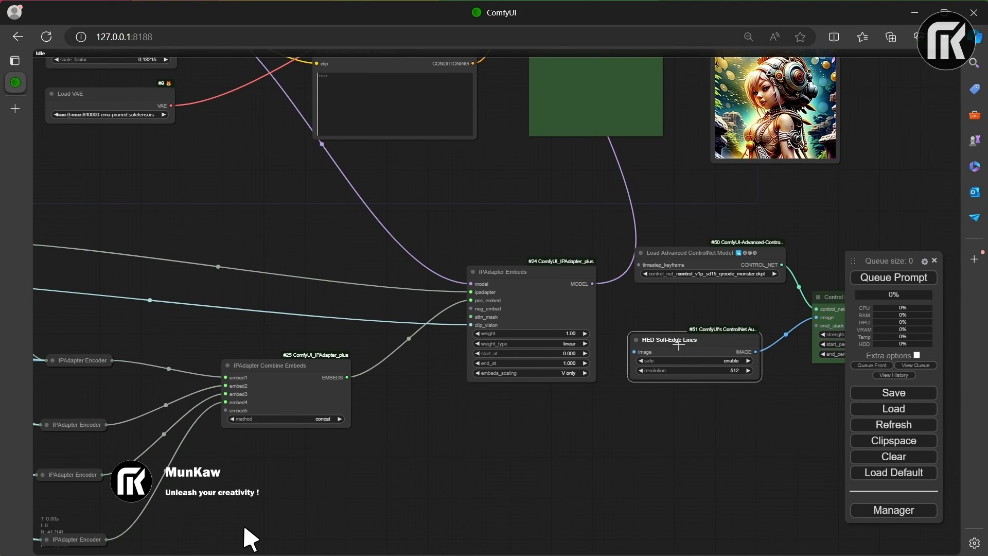
Step: Convert the resolution setting of the HED Soft-Edge Lines node to an input
{"action": "right_click", "coordinate": [650, 370]}
{"action": "left_click", "coordinate": [684, 449]}
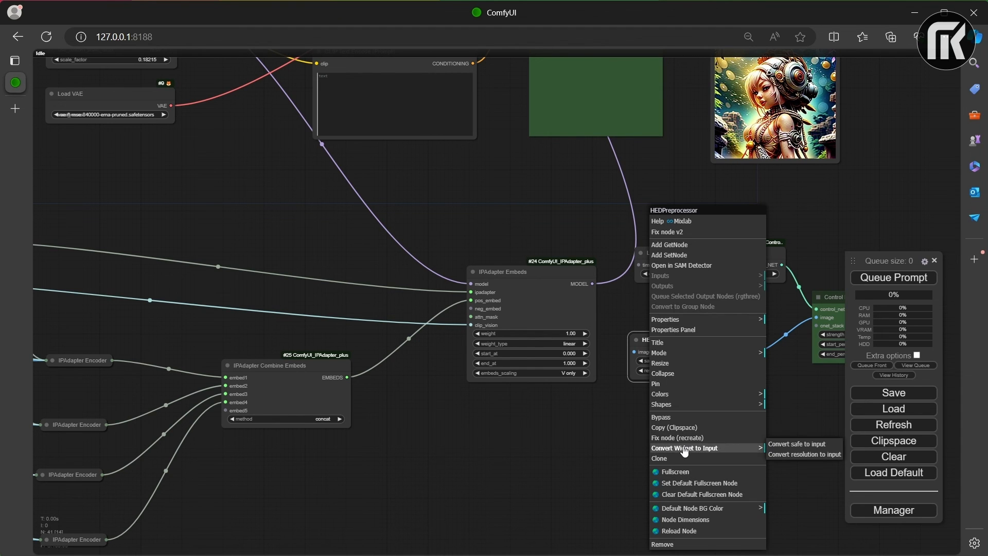
{"action": "left_click", "coordinate": [804, 458]}
Step: Bring the HED Soft-Edge Lines node near the Primitive nodes and connect the width Primitive's INT output to its resolution input
{"action": "scroll", "coordinate": [648, 369], "scroll_direction": "down", "scroll_amount": 7}
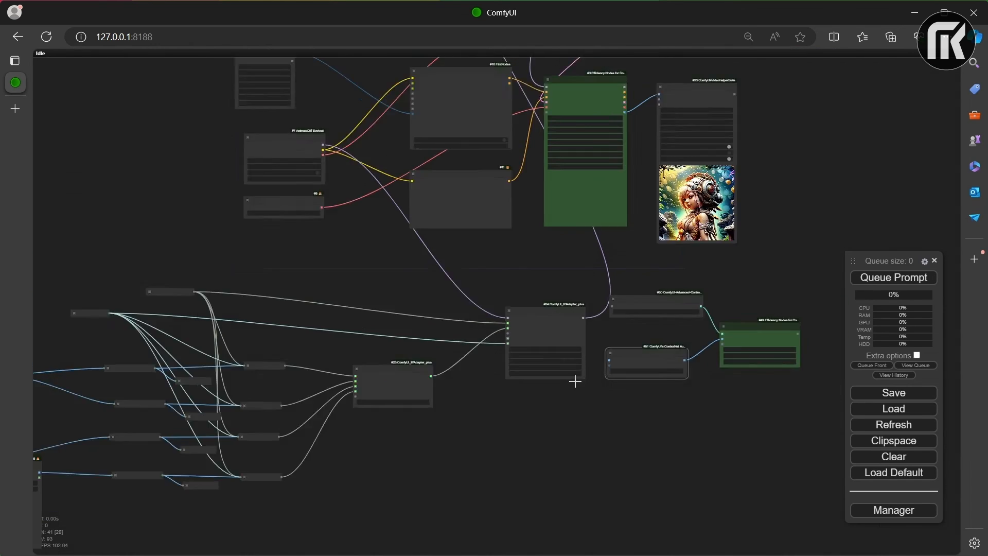
{"action": "left_click_drag", "start_coordinate": [620, 359], "coordinate": [356, 343]}
{"action": "scroll", "coordinate": [361, 337], "scroll_direction": "down", "scroll_amount": 4}
{"action": "scroll", "coordinate": [418, 343], "scroll_direction": "up", "scroll_amount": 4}
{"action": "scroll", "coordinate": [419, 348], "scroll_direction": "up", "scroll_amount": 5}
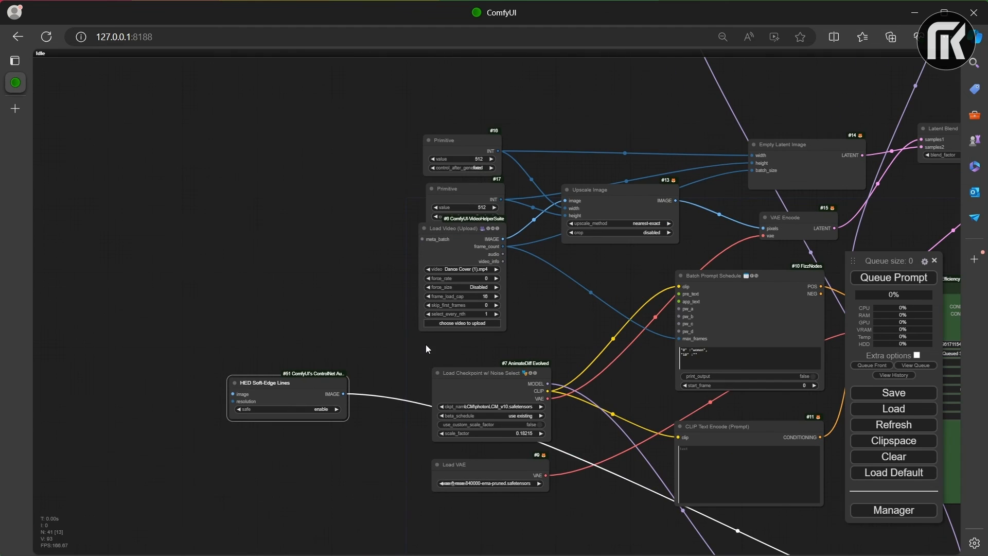
{"action": "scroll", "coordinate": [370, 208], "scroll_direction": "up", "scroll_amount": 1}
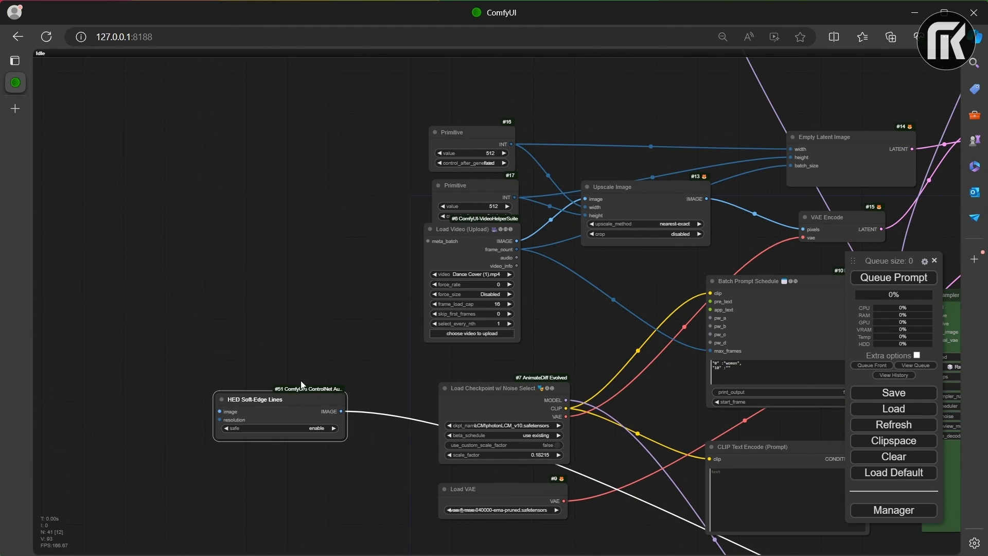
{"action": "left_click_drag", "start_coordinate": [286, 398], "coordinate": [629, 308]}
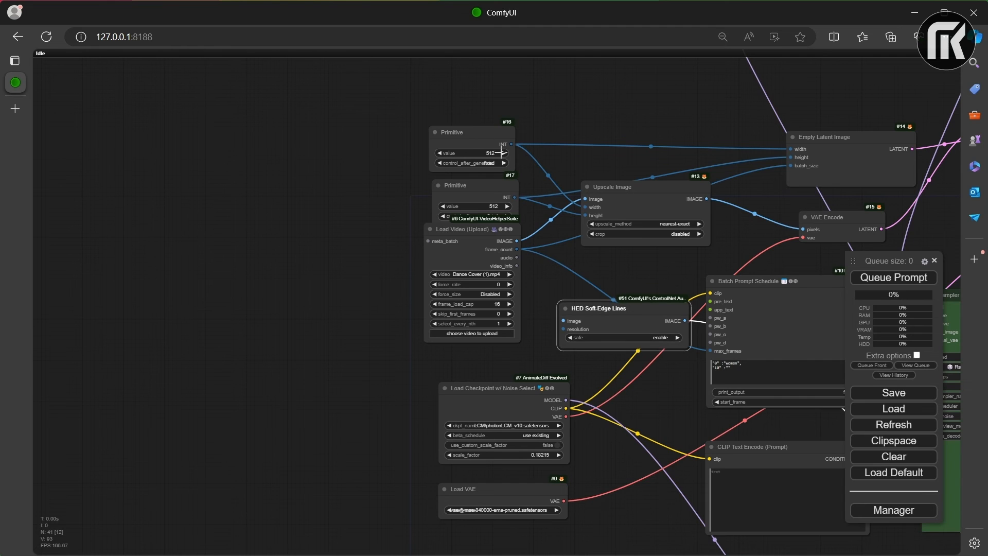
{"action": "left_click_drag", "start_coordinate": [511, 144], "coordinate": [170, 150]}
Step: Move the HED Soft-Edge Lines node back below the Load Advanced ControlNet Model node
{"action": "left_click_drag", "start_coordinate": [276, 123], "coordinate": [736, 516]}
{"action": "left_click_drag", "start_coordinate": [701, 412], "coordinate": [365, 179]}
{"action": "left_click_drag", "start_coordinate": [396, 277], "coordinate": [446, 388]}
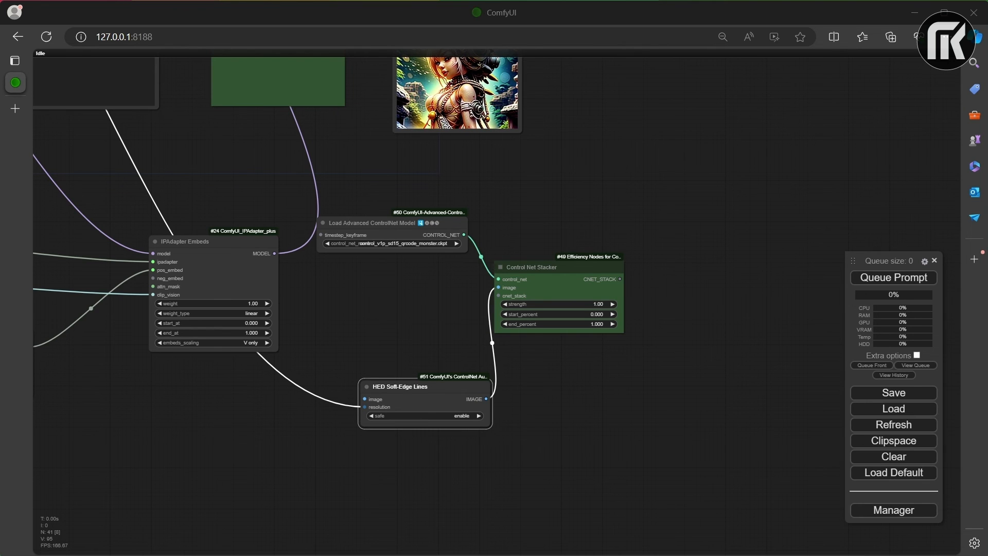
Step: Move the Video Combine and KSampler nodes away from the prompt nodes to open a gap between them
{"action": "left_click_drag", "start_coordinate": [586, 237], "coordinate": [553, 412]}
{"action": "left_click_drag", "start_coordinate": [513, 198], "coordinate": [652, 308]}
{"action": "left_click_drag", "start_coordinate": [563, 157], "coordinate": [793, 150]}
{"action": "left_click_drag", "start_coordinate": [381, 169], "coordinate": [613, 173]}
Step: Add an Efficiency Nodes Apply ControlNet Stack node and place it in the gap between the prompt nodes and the KSampler
{"action": "scroll", "coordinate": [540, 404], "scroll_direction": "up", "scroll_amount": 1}
{"action": "left_click_drag", "start_coordinate": [540, 405], "coordinate": [568, 387]}
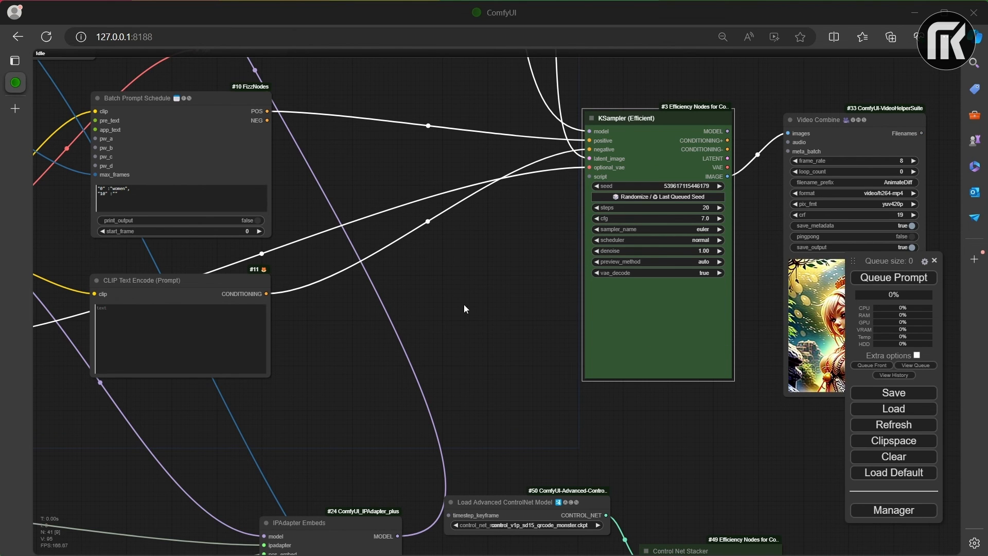
{"action": "right_click", "coordinate": [420, 267]}
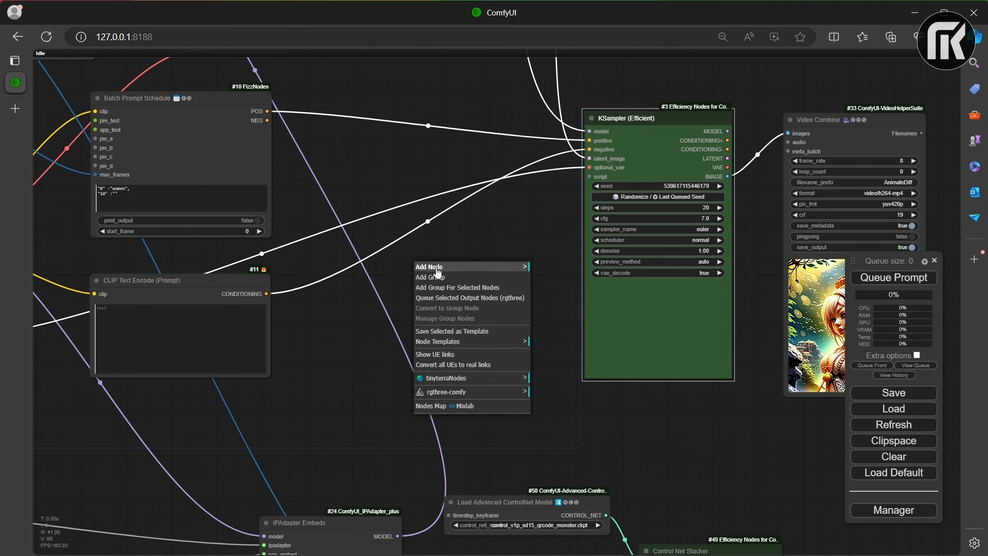
{"action": "left_click", "coordinate": [436, 268]}
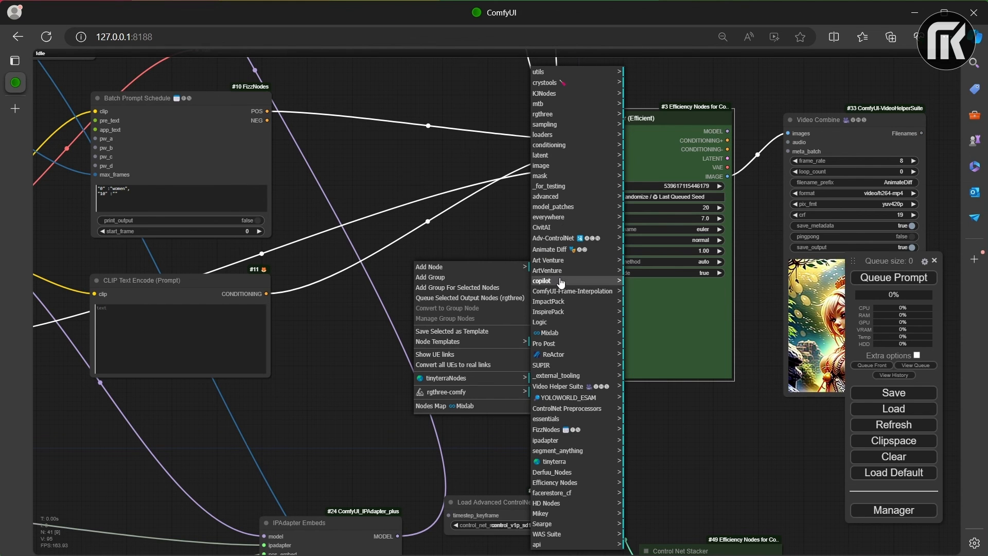
{"action": "left_click", "coordinate": [574, 483]}
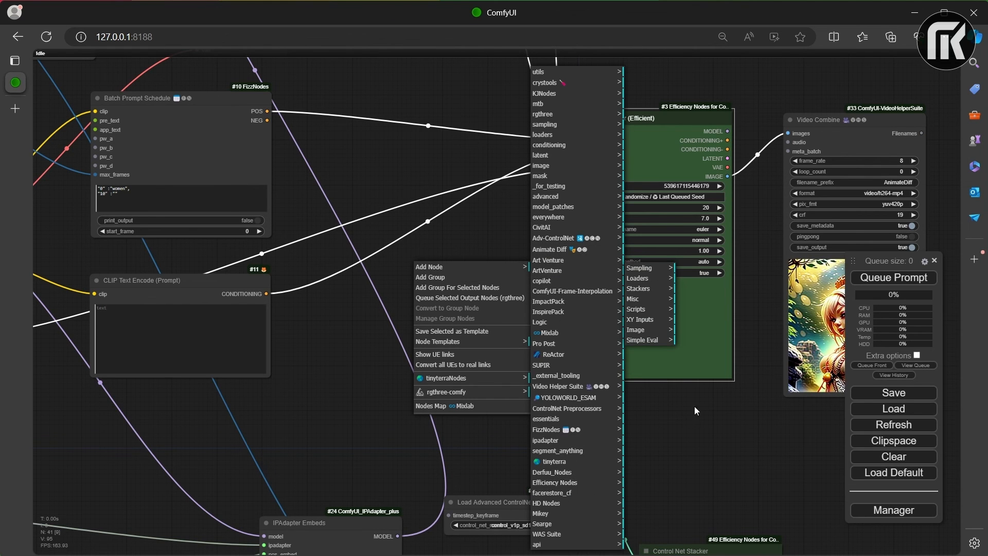
{"action": "left_click", "coordinate": [657, 289]}
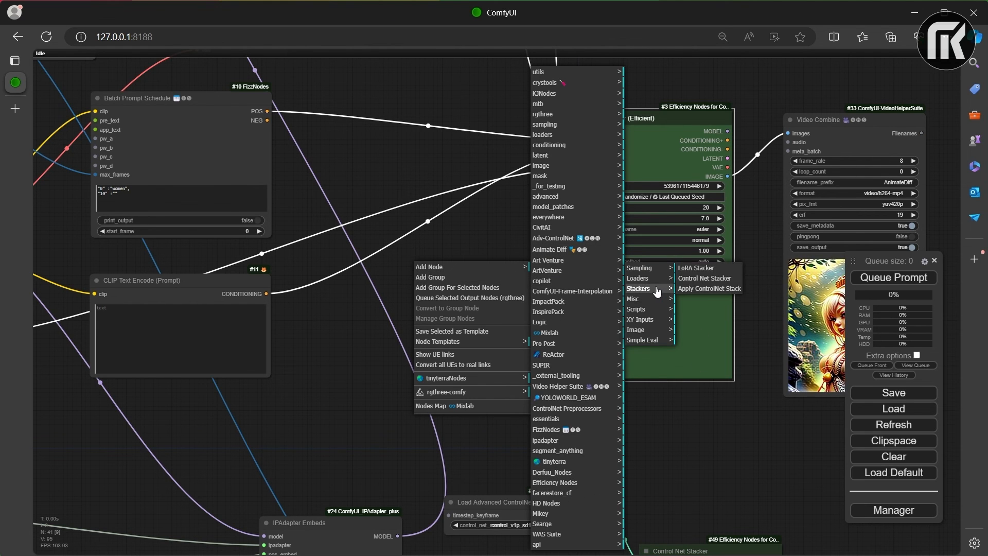
{"action": "left_click", "coordinate": [693, 288]}
{"action": "left_click_drag", "start_coordinate": [519, 257], "coordinate": [541, 229]}
Step: Route the positive and negative prompt conditioning through the Apply ControlNet Stack node into the KSampler's positive and negative inputs
{"action": "left_click_drag", "start_coordinate": [584, 137], "coordinate": [446, 246]}
{"action": "left_click_drag", "start_coordinate": [590, 149], "coordinate": [445, 256]}
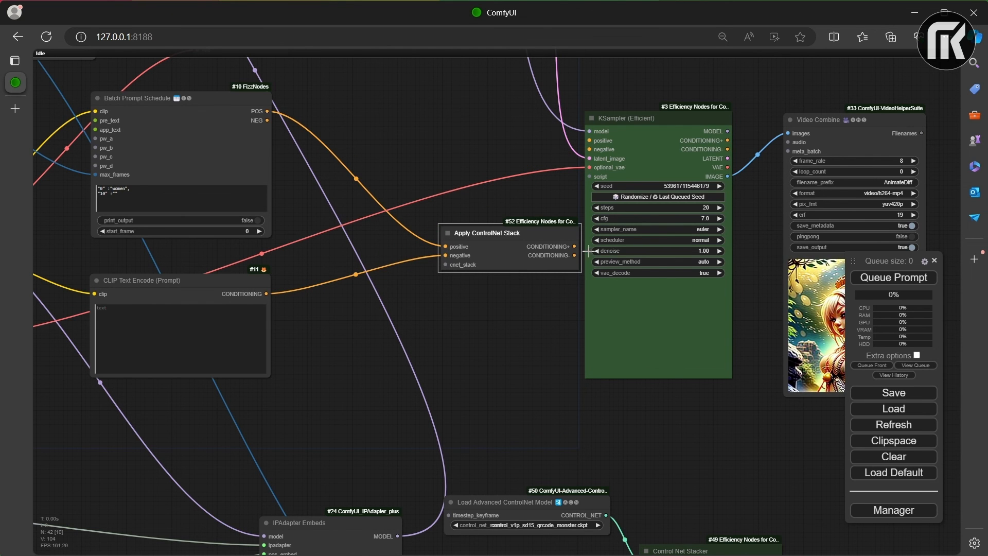
{"action": "left_click_drag", "start_coordinate": [559, 228], "coordinate": [592, 140]}
{"action": "left_click_drag", "start_coordinate": [499, 146], "coordinate": [590, 149]}
Step: Bring Apply ControlNet Stack near the Control Net Stacker, connect CNET_STACK to its cnet_stack input, and move it back beside the KSampler
{"action": "left_click_drag", "start_coordinate": [474, 126], "coordinate": [704, 414]}
{"action": "scroll", "coordinate": [752, 510], "scroll_direction": "up", "scroll_amount": 1}
{"action": "left_click_drag", "start_coordinate": [733, 478], "coordinate": [605, 297]}
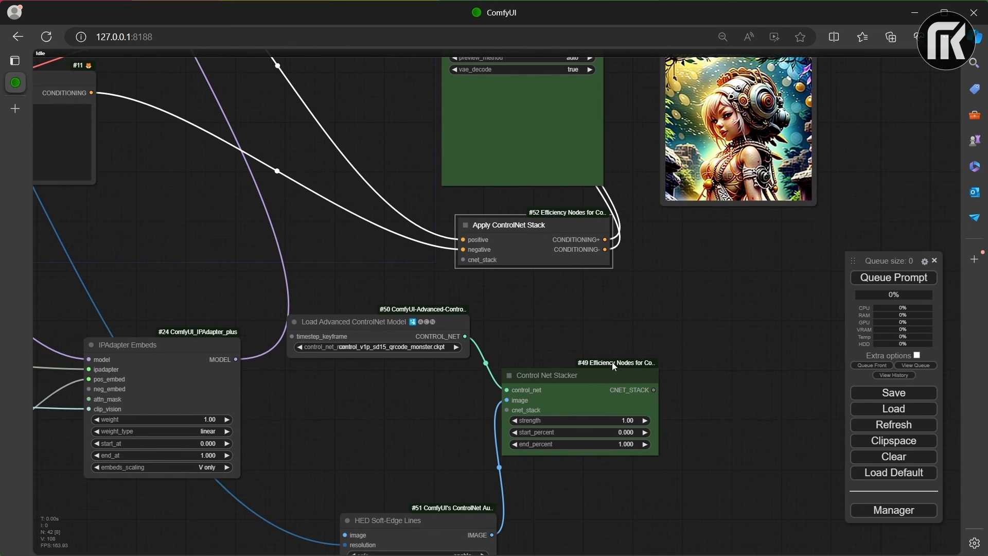
{"action": "left_click_drag", "start_coordinate": [654, 390], "coordinate": [465, 260]}
{"action": "left_click_drag", "start_coordinate": [517, 224], "coordinate": [338, 40]}
{"action": "left_click_drag", "start_coordinate": [473, 261], "coordinate": [655, 438]}
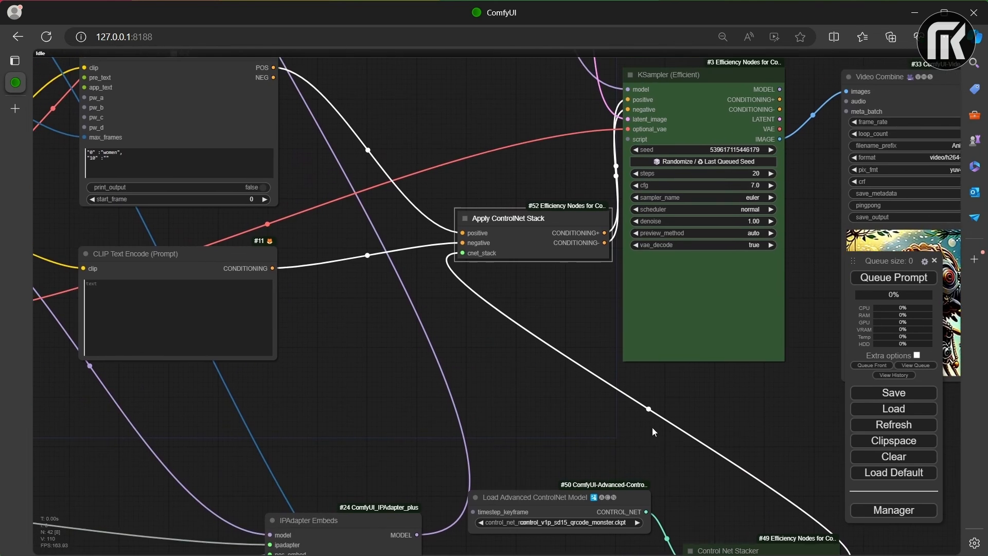
Step: Group the Load Advanced ControlNet Model, HED Soft-Edge Lines and Control Net Stacker nodes below the prompt nodes, shifting IPAdapter Embeds down for room
{"action": "scroll", "coordinate": [648, 420], "scroll_direction": "down", "scroll_amount": 2}
{"action": "left_click_drag", "start_coordinate": [569, 252], "coordinate": [512, 142]}
{"action": "scroll", "coordinate": [586, 315], "scroll_direction": "down", "scroll_amount": 1}
{"action": "left_click_drag", "start_coordinate": [587, 318], "coordinate": [508, 149]}
{"action": "left_click_drag", "start_coordinate": [507, 296], "coordinate": [359, 213]}
{"action": "left_click_drag", "start_coordinate": [530, 445], "coordinate": [351, 256]}
{"action": "left_click_drag", "start_coordinate": [354, 323], "coordinate": [337, 404]}
{"action": "left_click_drag", "start_coordinate": [353, 255], "coordinate": [333, 258]}
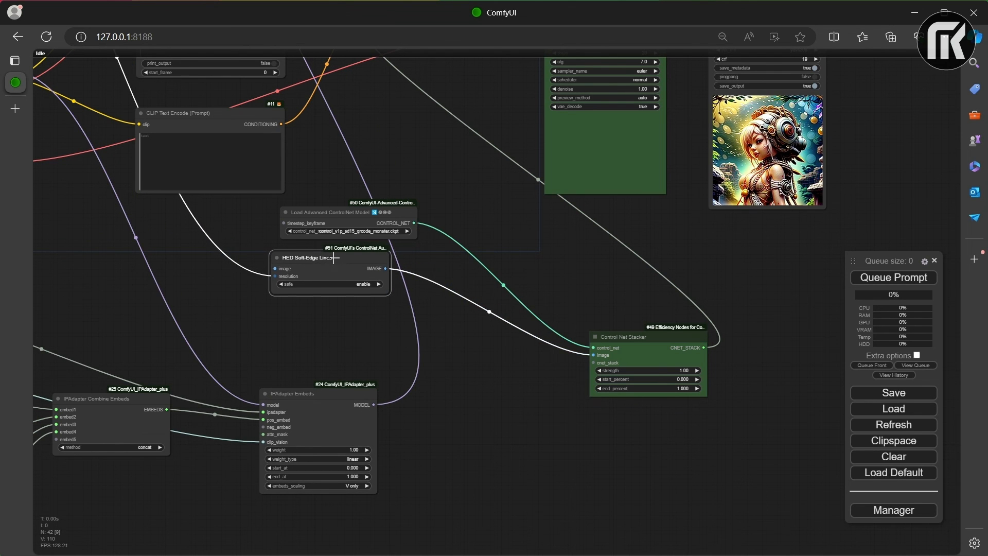
{"action": "left_click_drag", "start_coordinate": [665, 334], "coordinate": [513, 248]}
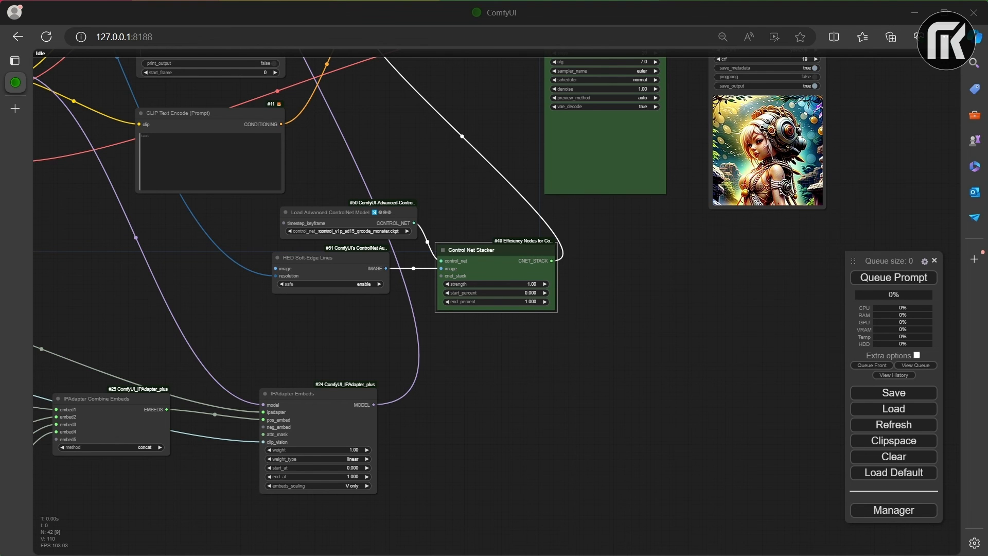
Step: Connect the Upscale Image node's IMAGE output to the image input of the HED Soft-Edge Lines node
{"action": "left_click_drag", "start_coordinate": [304, 156], "coordinate": [453, 307]}
{"action": "scroll", "coordinate": [351, 264], "scroll_direction": "down", "scroll_amount": 4}
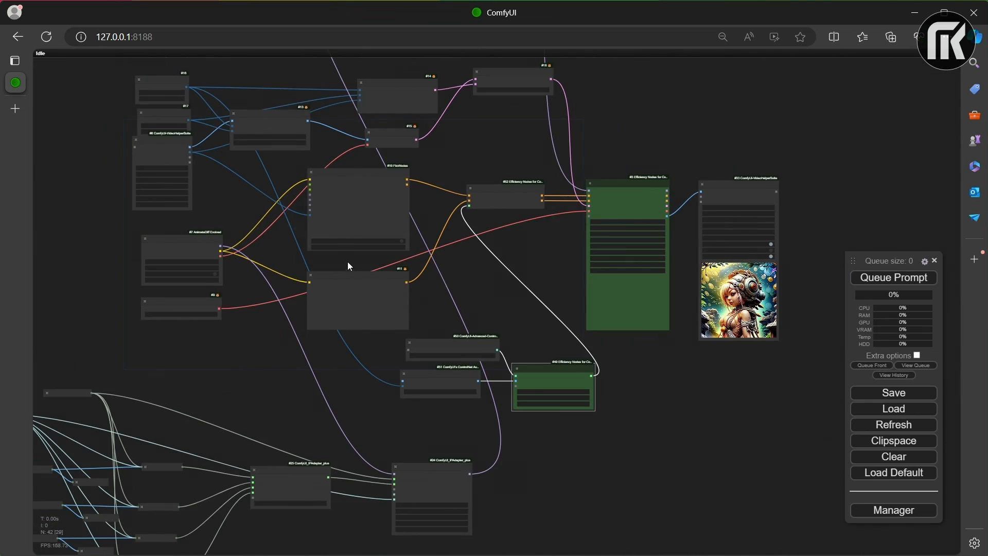
{"action": "scroll", "coordinate": [232, 98], "scroll_direction": "up", "scroll_amount": 5}
{"action": "scroll", "coordinate": [444, 161], "scroll_direction": "up", "scroll_amount": 1}
{"action": "left_click_drag", "start_coordinate": [445, 161], "coordinate": [314, 75]}
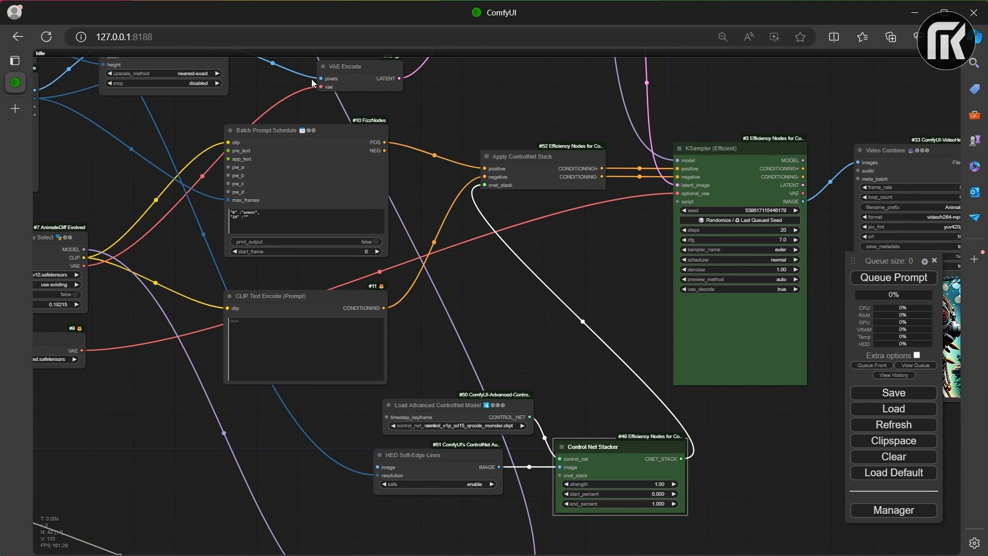
{"action": "left_click_drag", "start_coordinate": [286, 69], "coordinate": [293, 101]}
{"action": "left_click_drag", "start_coordinate": [231, 81], "coordinate": [384, 499]}
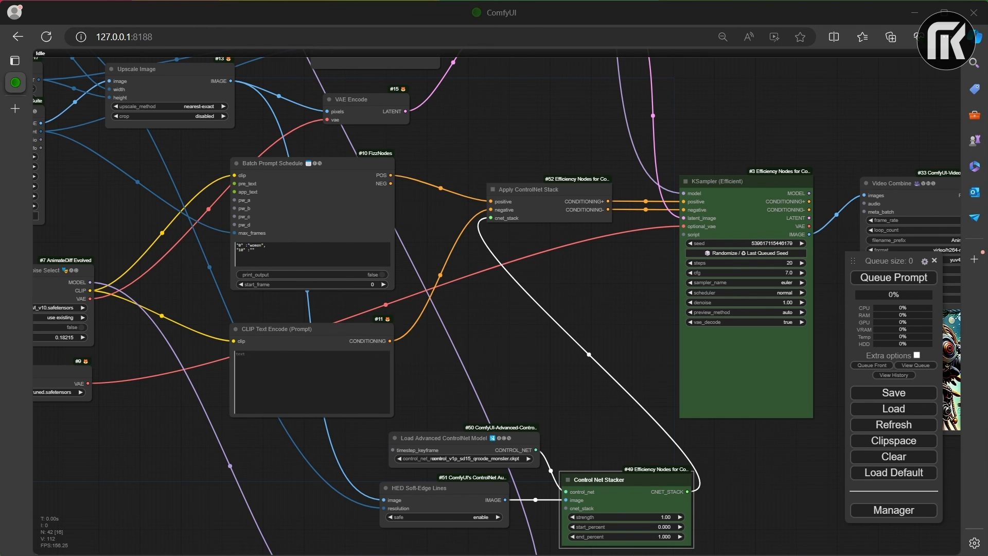
{"action": "left_click_drag", "start_coordinate": [527, 463], "coordinate": [497, 315]}
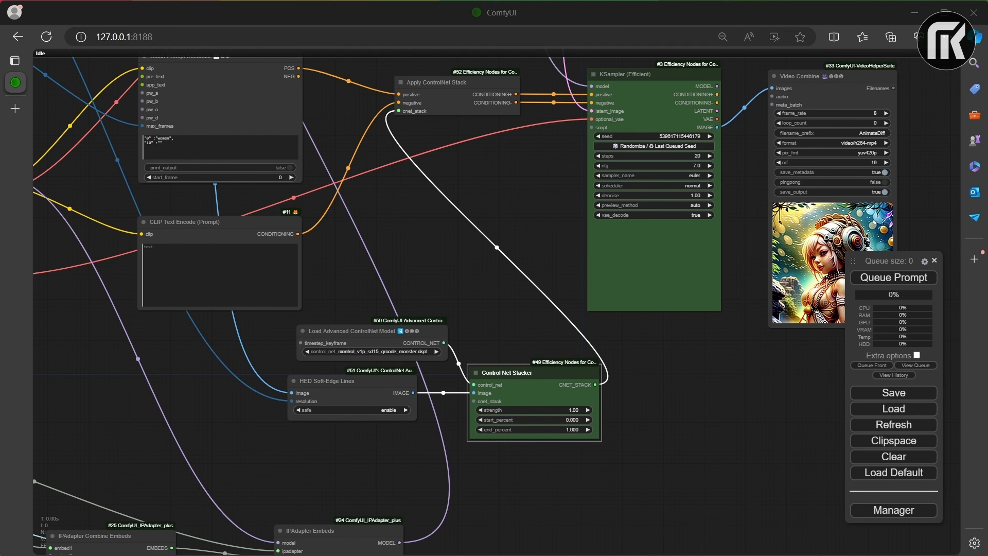
{"action": "scroll", "coordinate": [732, 403], "scroll_direction": "down", "scroll_amount": 8}
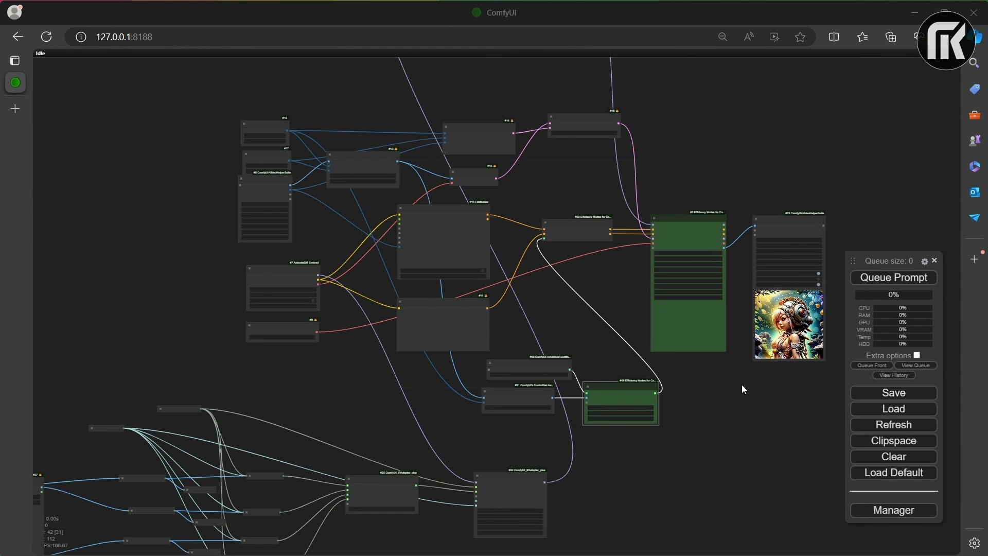
{"action": "scroll", "coordinate": [624, 399], "scroll_direction": "down", "scroll_amount": 1}
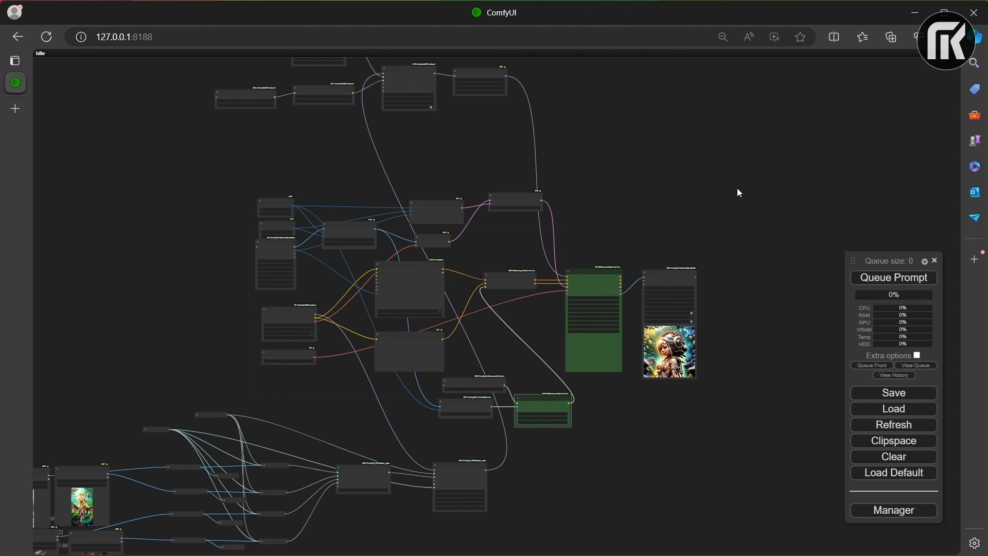
{"action": "scroll", "coordinate": [717, 299], "scroll_direction": "up", "scroll_amount": 7}
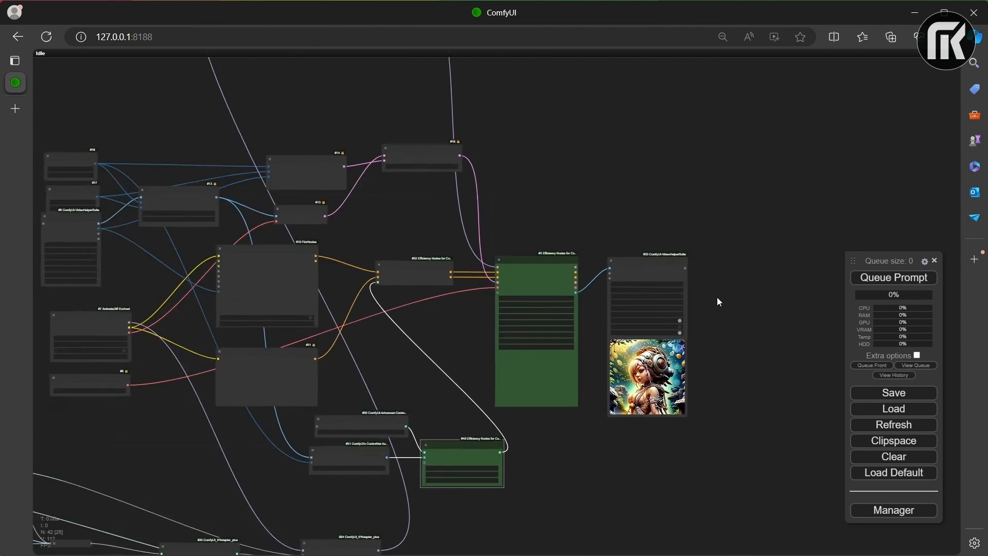
{"action": "left_click_drag", "start_coordinate": [682, 293], "coordinate": [795, 175]}
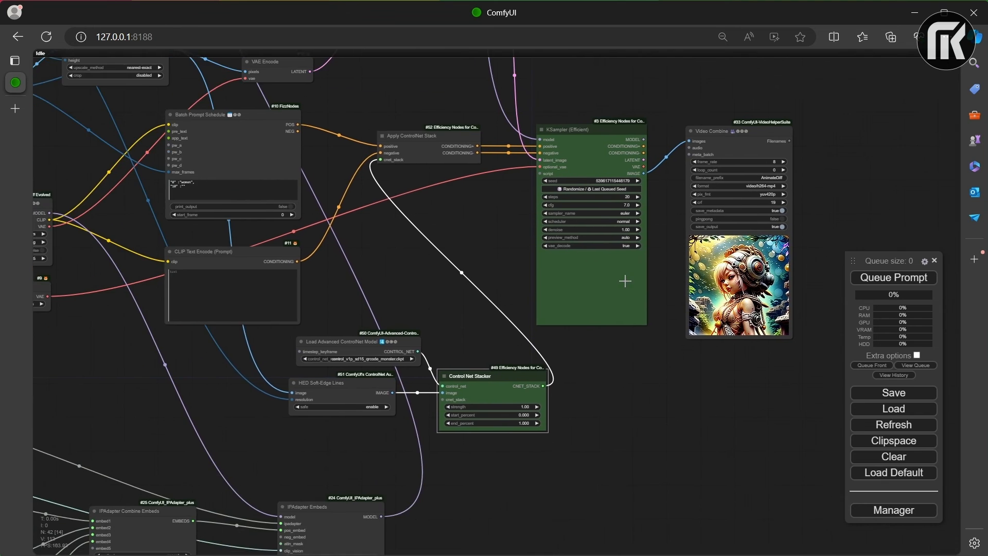
{"action": "scroll", "coordinate": [609, 289], "scroll_direction": "up", "scroll_amount": 4}
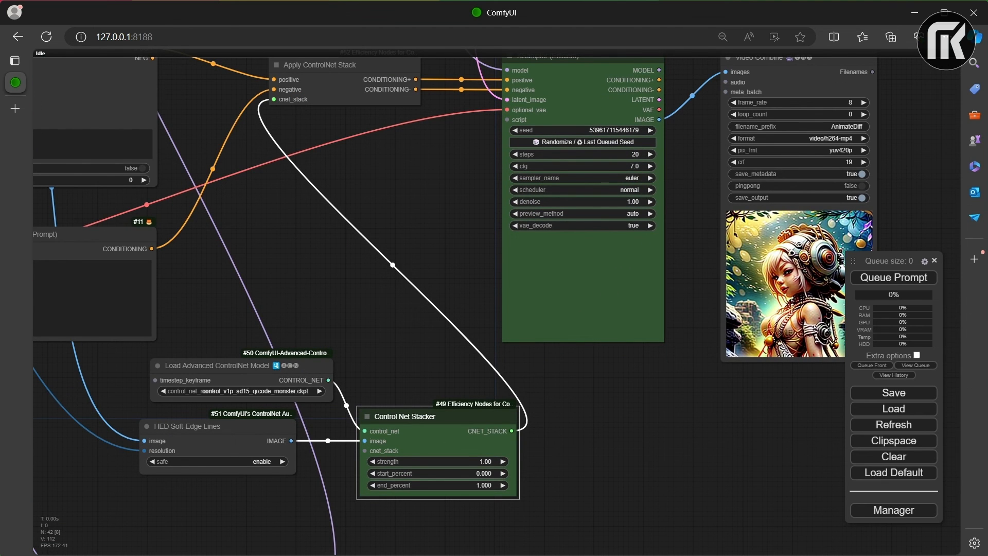